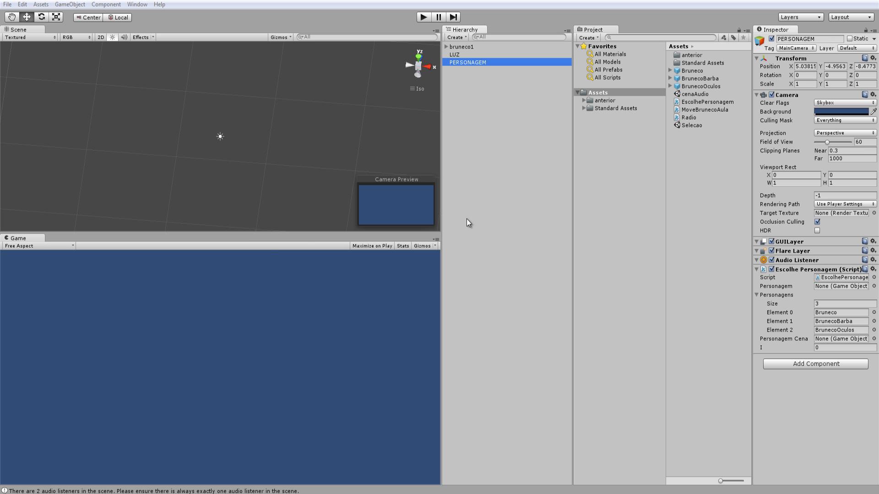
- Select the LUZ light, then enter play mode so a Bruneco(Clone) spawns in the Game view
left_click(456, 55)
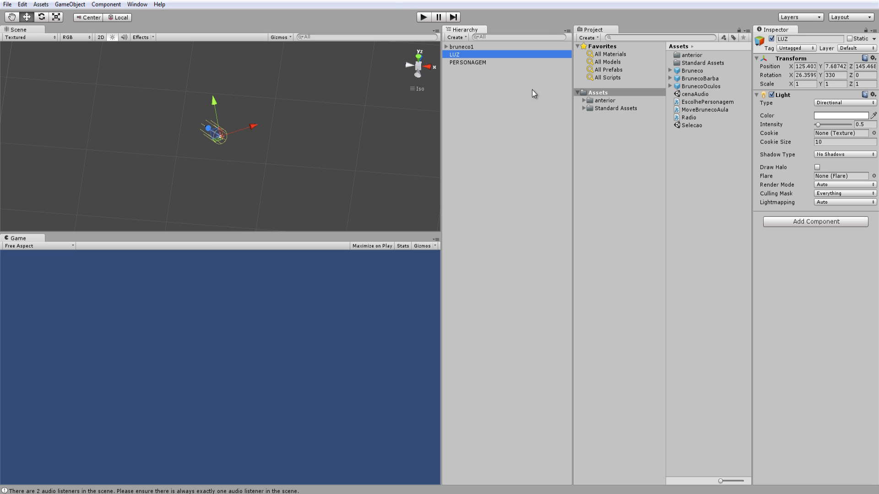
left_click(422, 19)
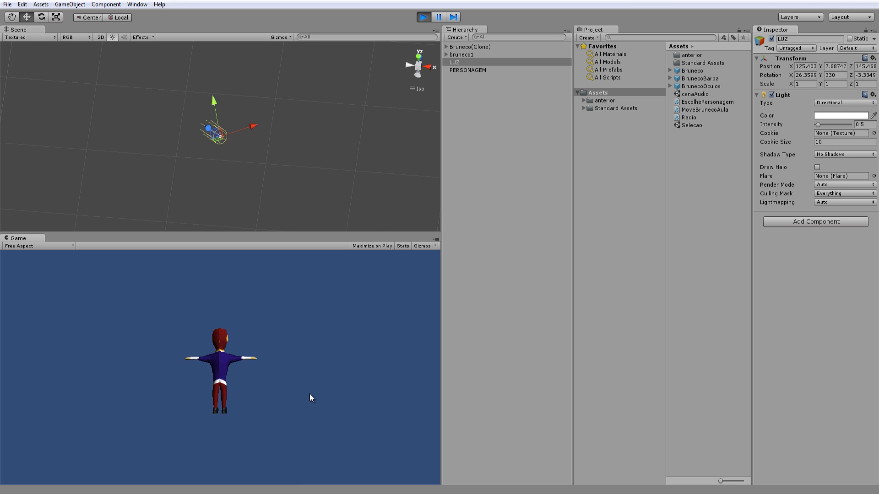
- Cycle to the bearded and glasses characters, load the terrain level, walk forward, then stop playing
key("Right")
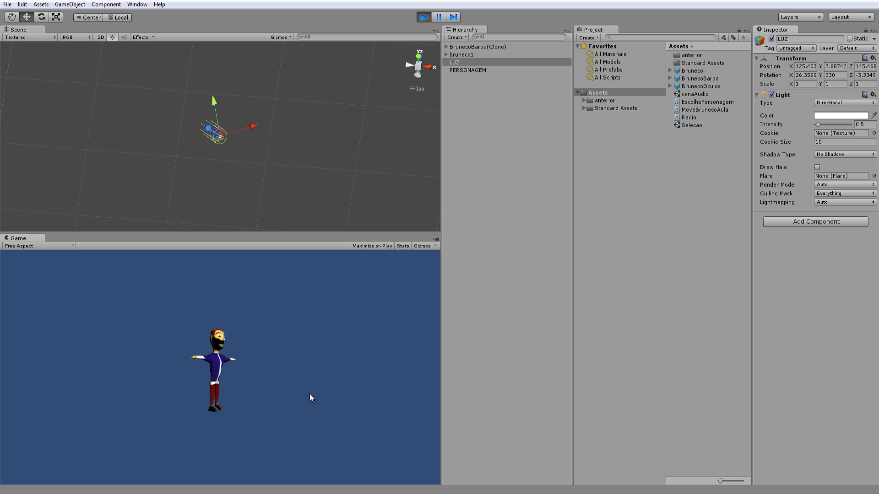
key("Right")
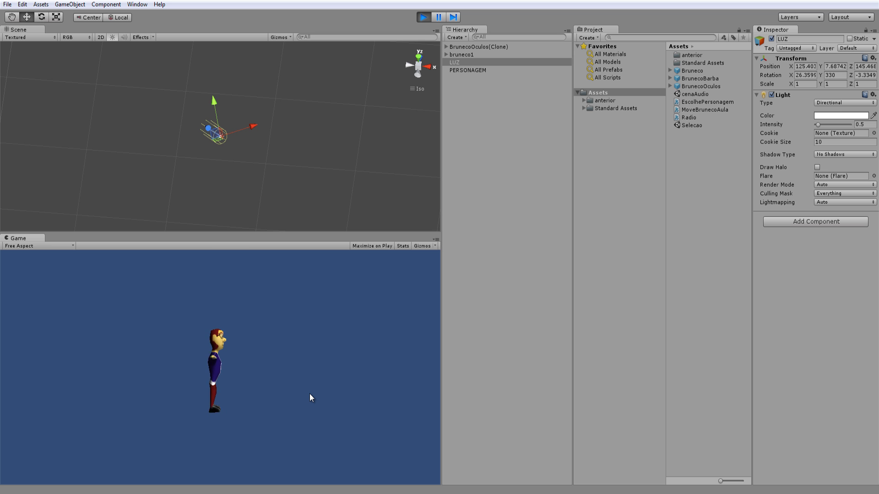
key("Return")
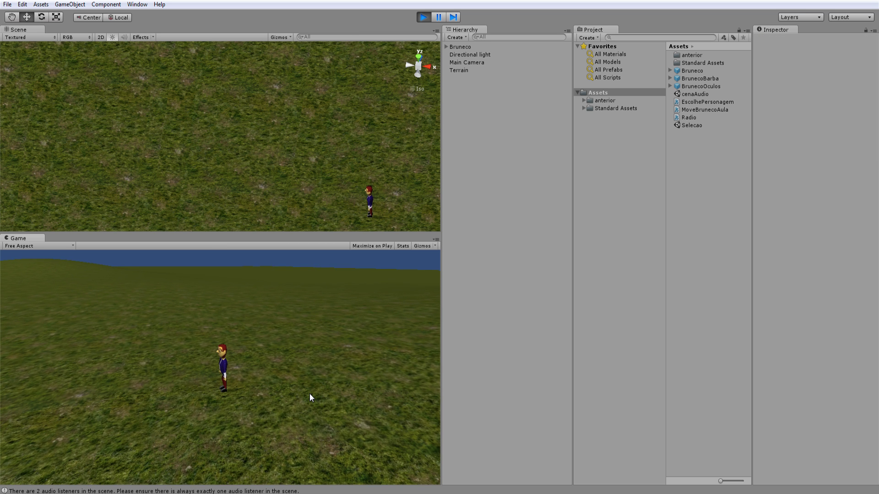
key("Up")
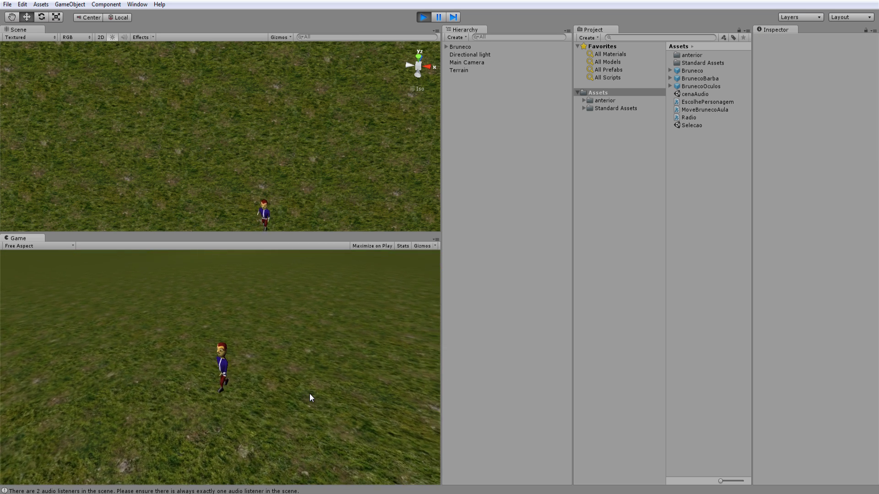
left_click(421, 17)
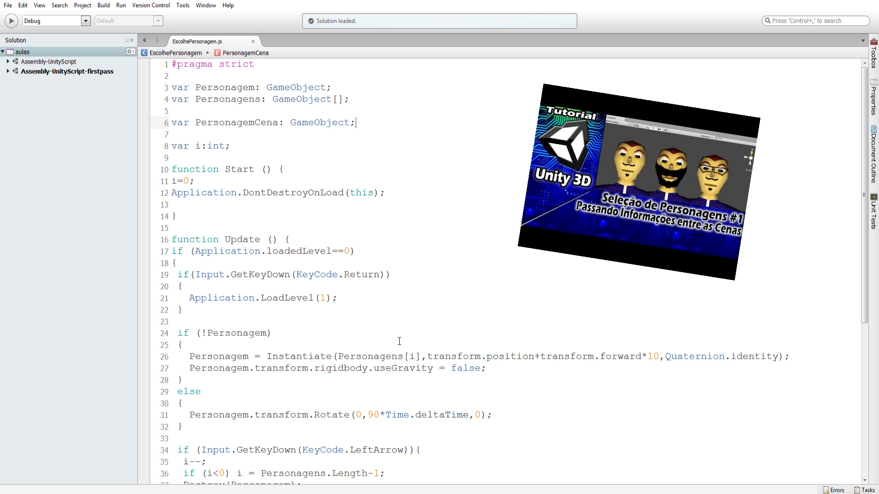
- Scroll through the EscolhePersonagem.js character-selection code, then return to Unity
scroll(321, 354, "down", 2)
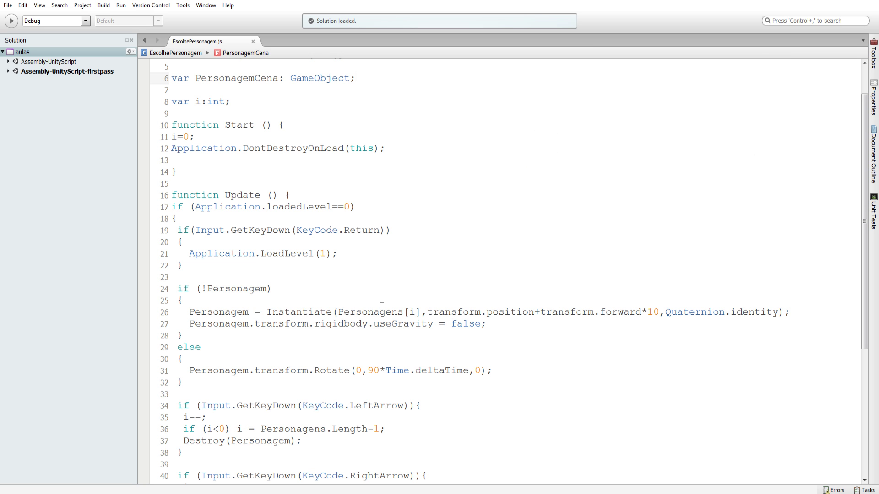
scroll(382, 299, "down", 3)
scroll(382, 299, "down", 1)
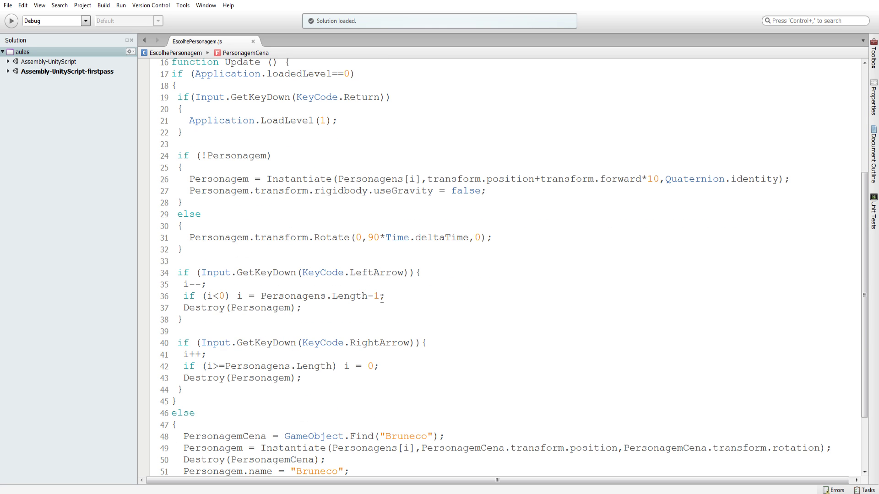
scroll(382, 298, "down", 2)
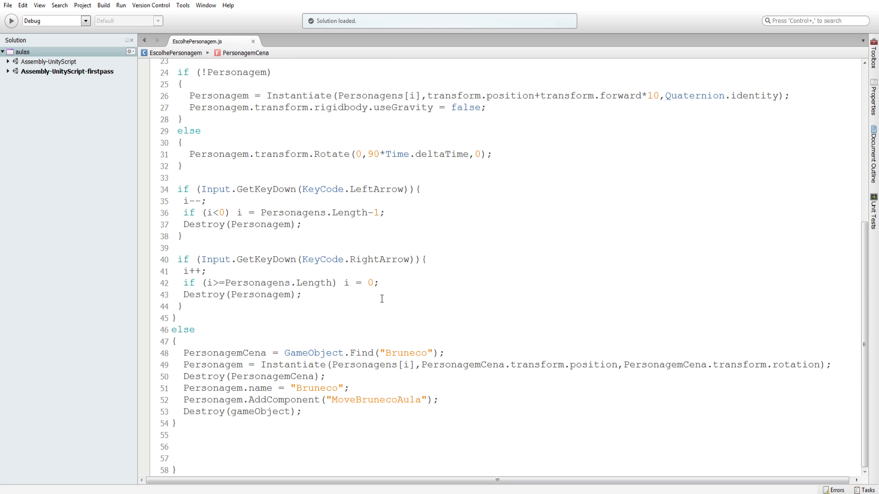
scroll(382, 299, "up", 5)
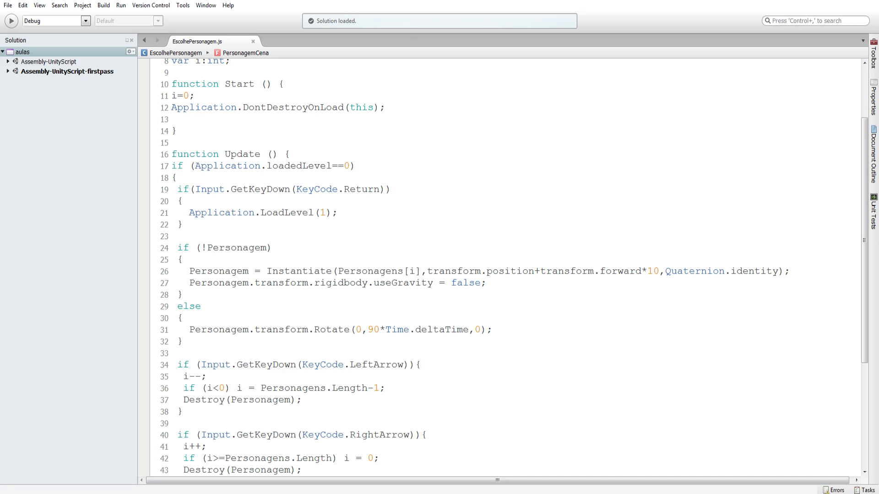
key("alt+Tab")
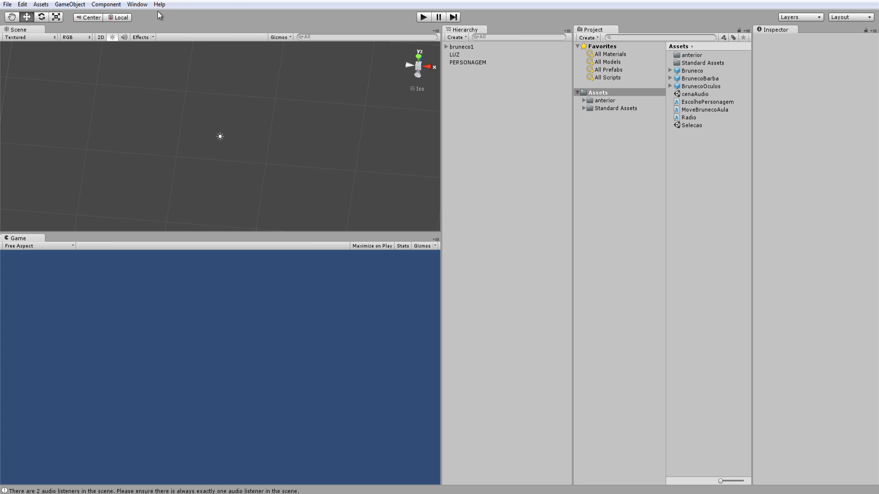
left_click(159, 4)
left_click(190, 15)
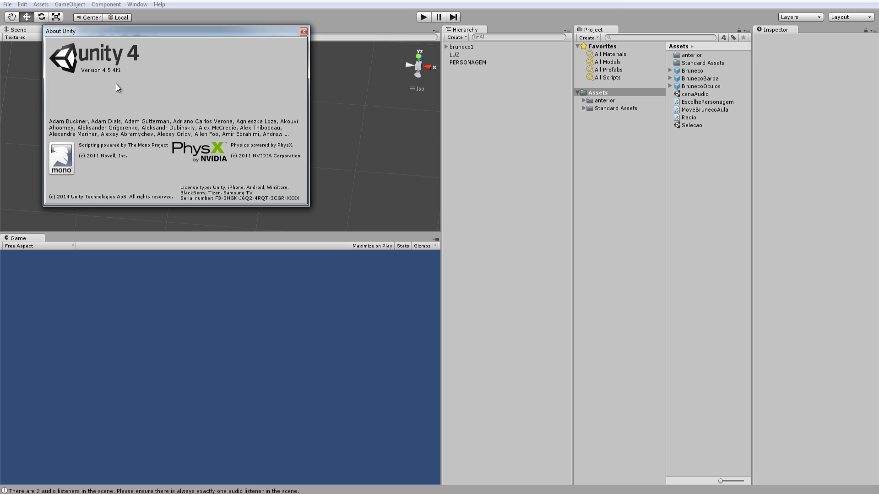
left_click(303, 32)
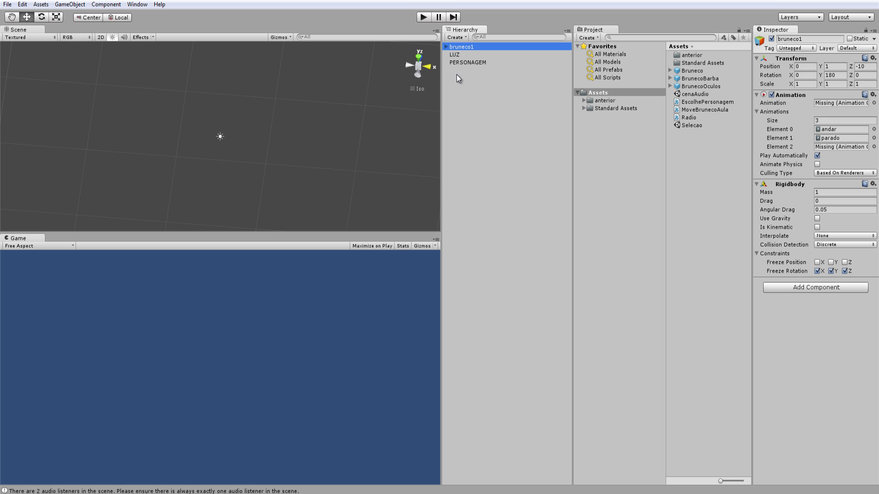
- Frame bruneco1, zoom in, and switch the gizmo through Top, Front and Back views to face the grid
key("f")
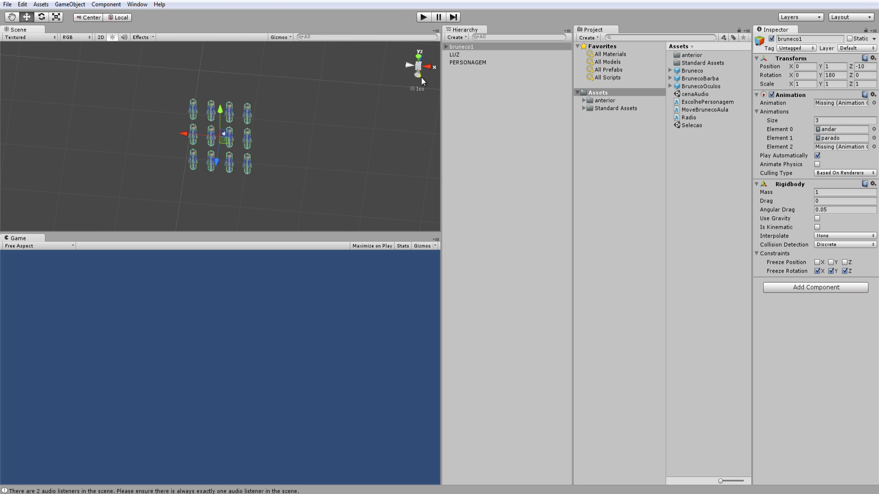
scroll(278, 115, "up", 5)
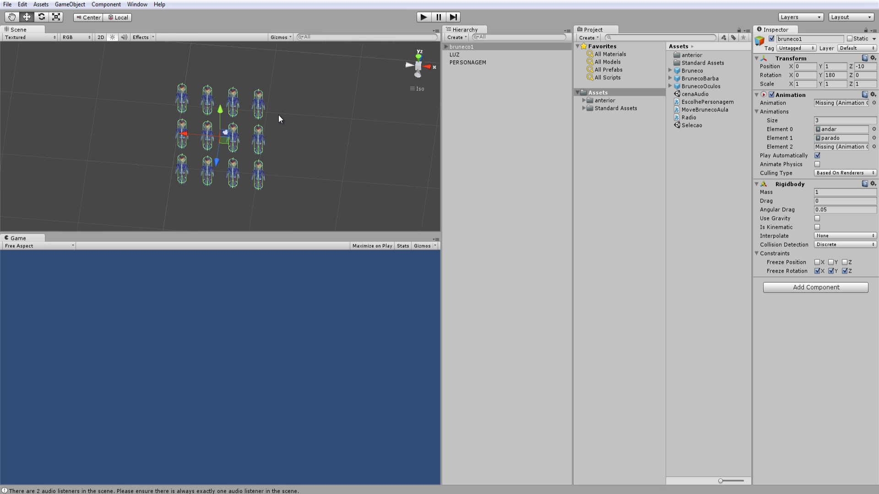
left_click(419, 57)
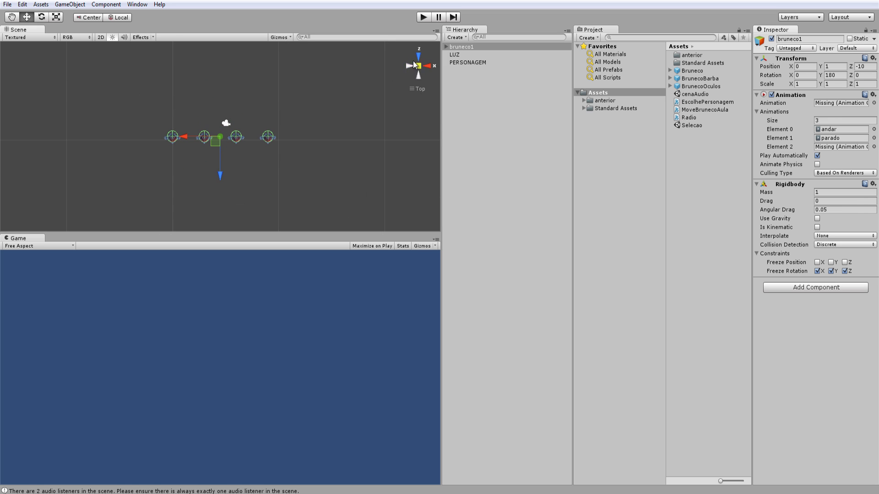
left_click(417, 58)
left_click(406, 69)
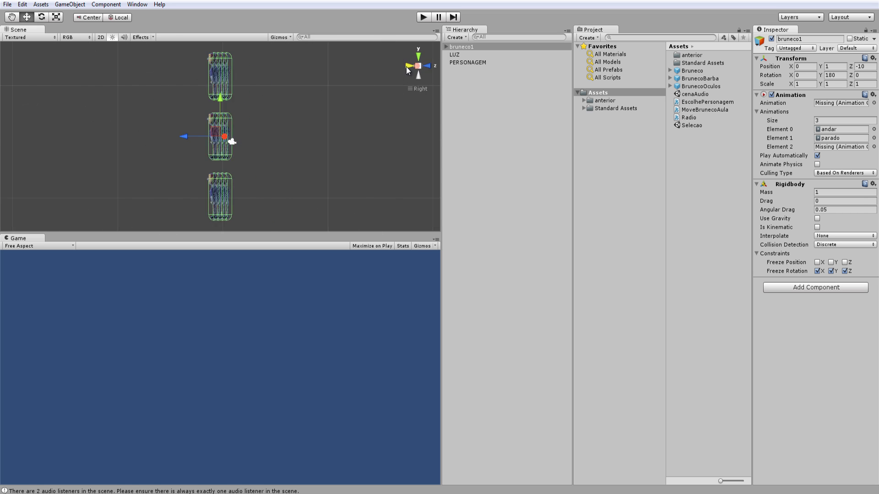
left_click(362, 130)
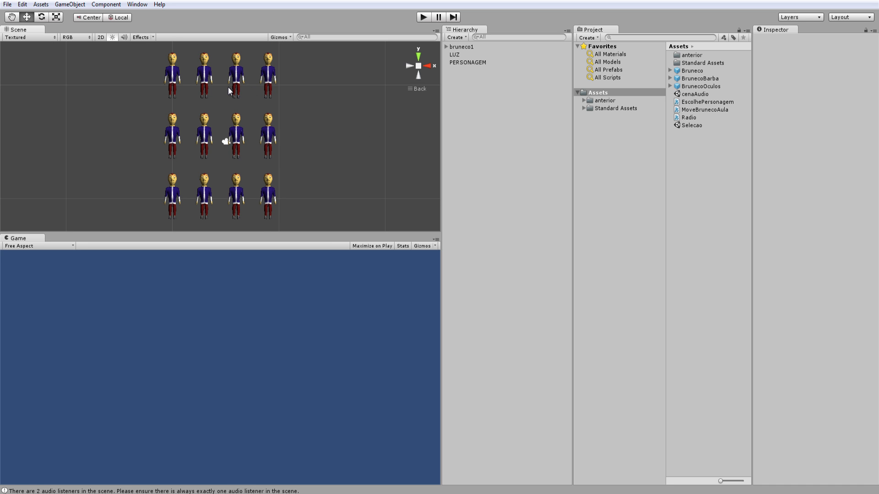
- Identify the four top-row characters and the first character of the middle and bottom rows
left_click(173, 83)
left_click(203, 84)
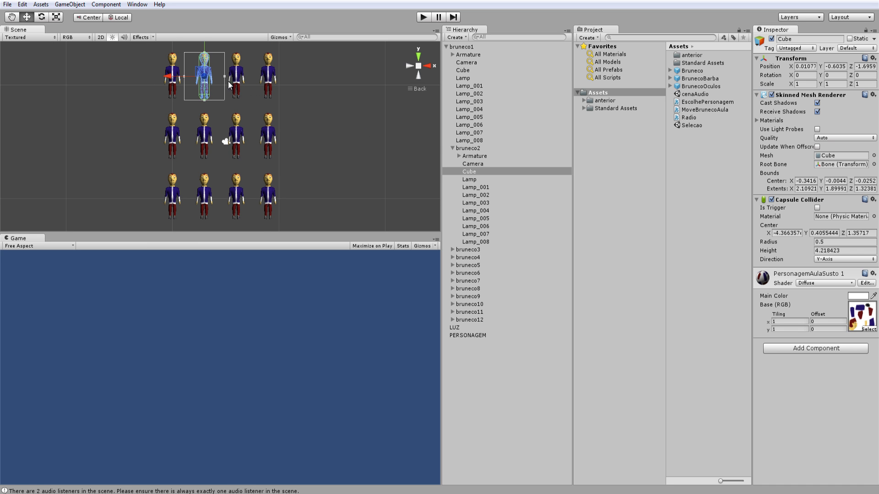
left_click(237, 84)
left_click(269, 79)
left_click(178, 76)
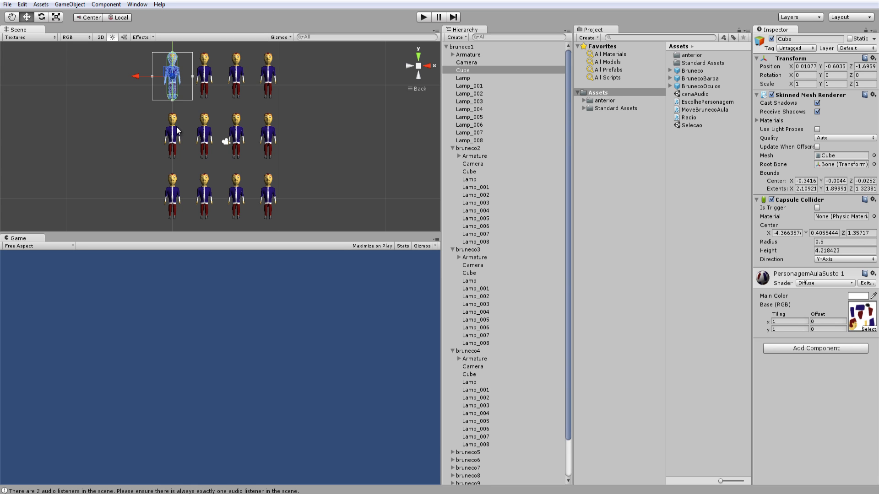
left_click(177, 133)
left_click(172, 194)
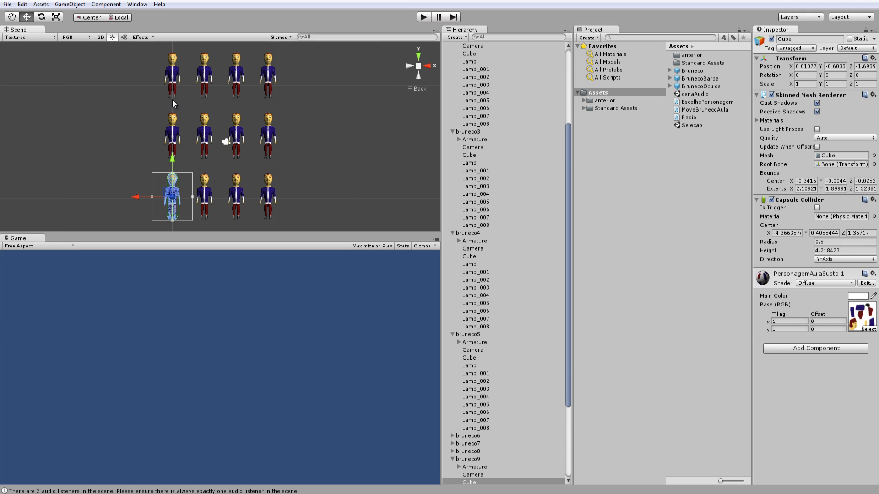
- Select the whole bruneco2 character and switch to the Scale tool
left_click(205, 74)
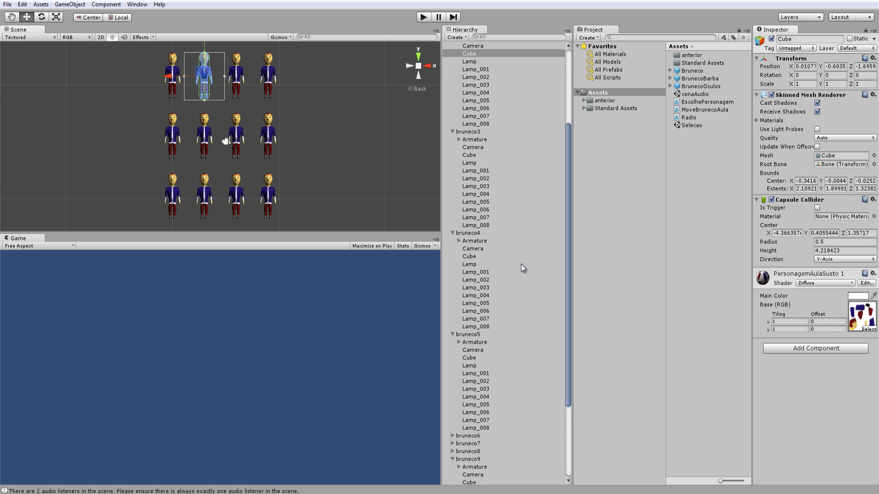
scroll(479, 60, "up", 3)
left_click(467, 85)
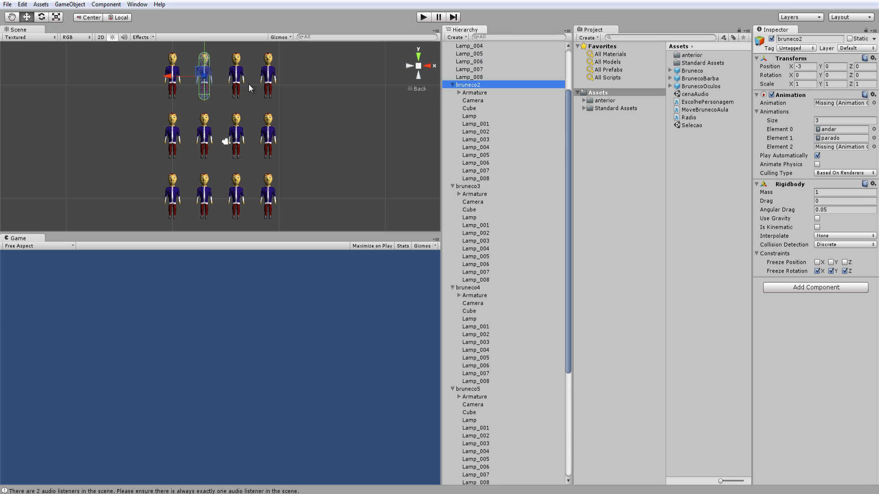
key("r")
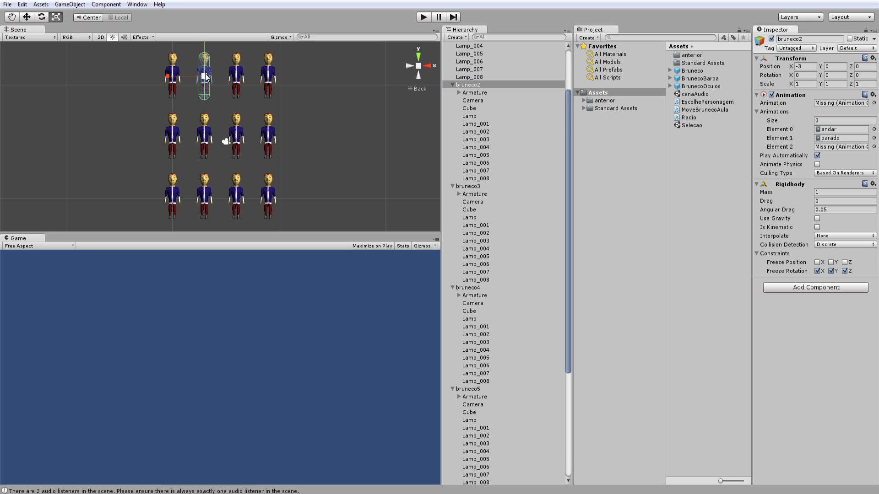
left_click_drag(206, 79, 195, 76)
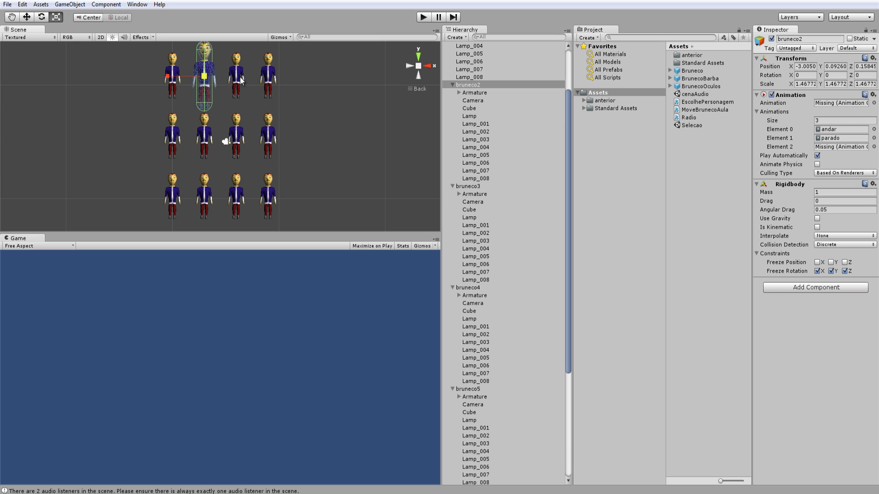
left_click(241, 80)
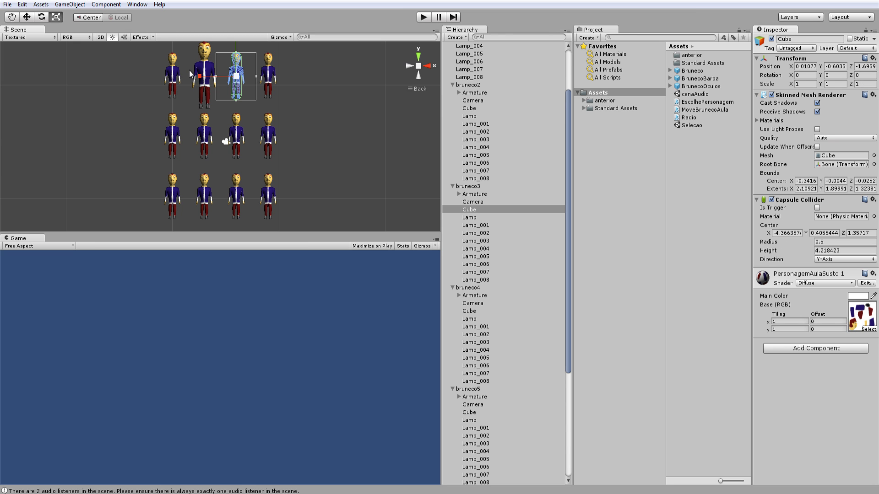
left_click(205, 73)
left_click_drag(204, 79, 193, 90)
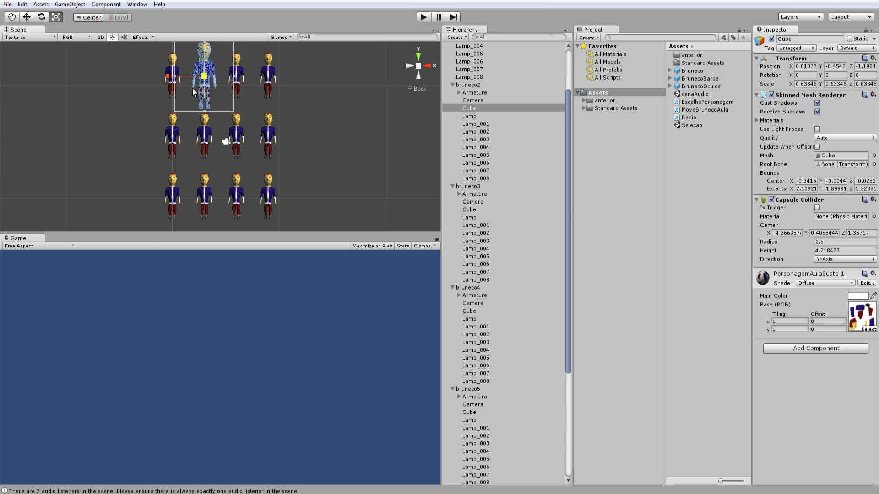
key("ctrl+z")
key("ctrl+z")
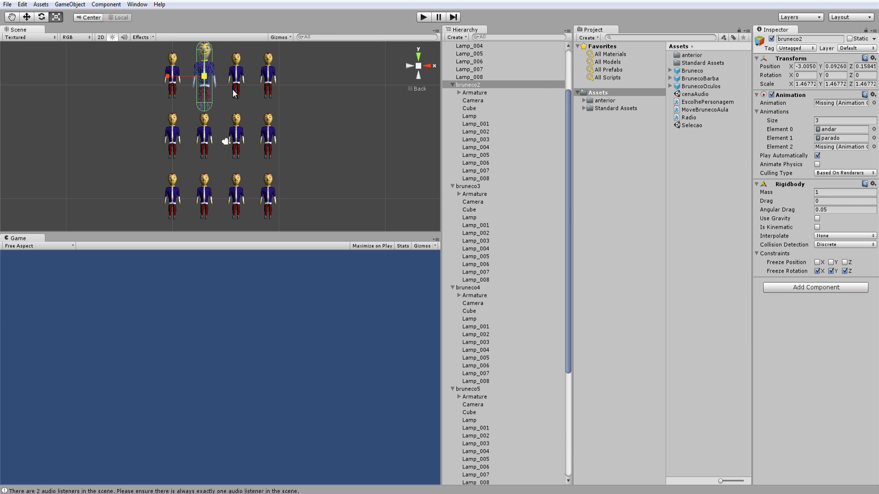
left_click(239, 79)
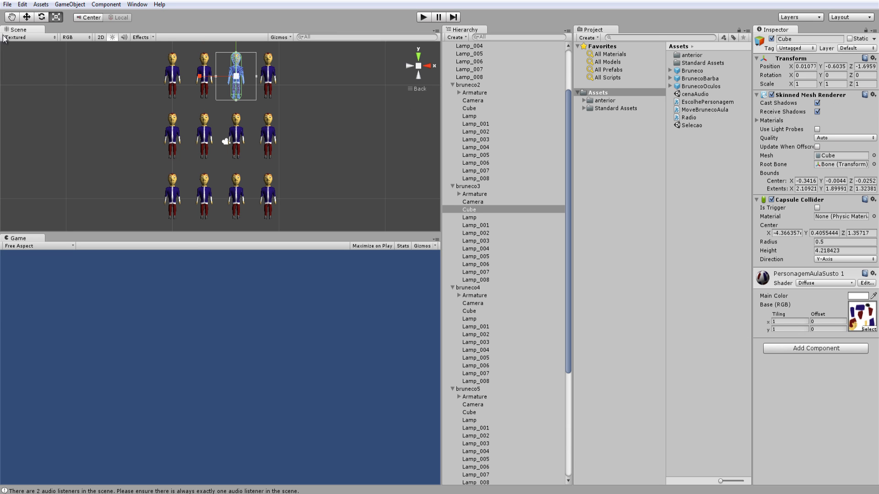
left_click(473, 186)
left_click_drag(236, 76, 251, 76)
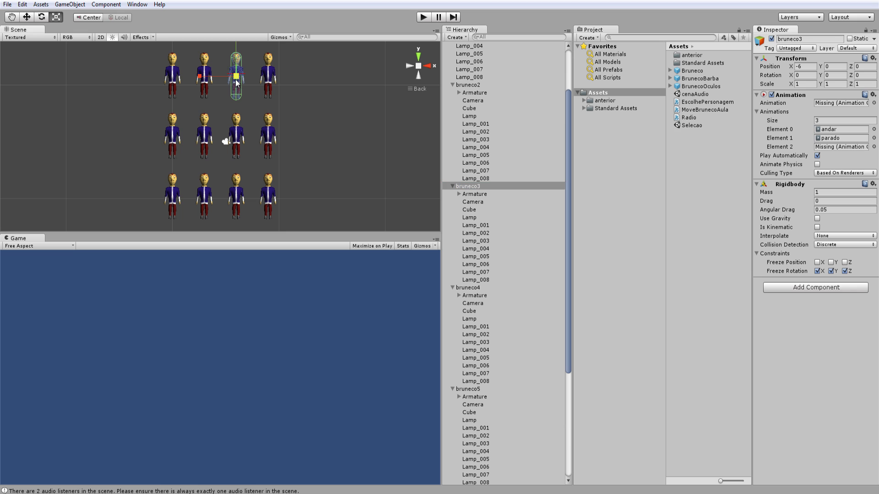
key("ctrl+z")
key("ctrl+z")
- Pick characters across the top, middle and bottom rows to see which object each one is
left_click(177, 72)
left_click(236, 78)
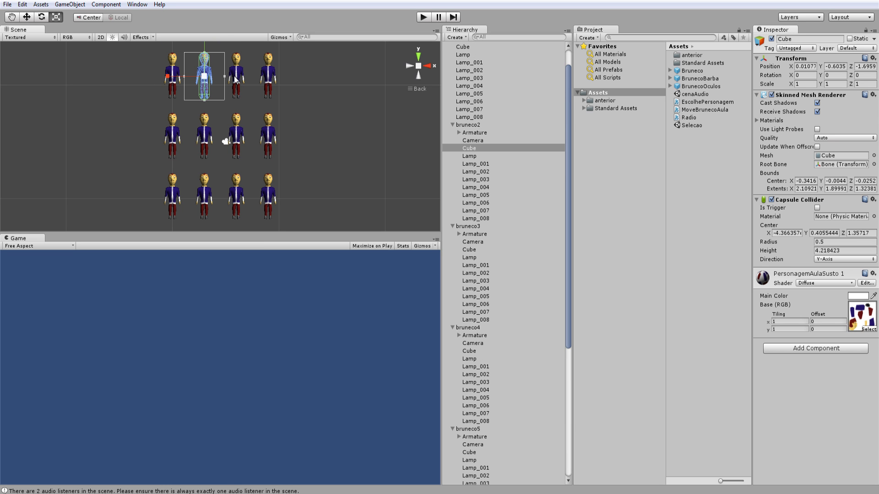
left_click(270, 79)
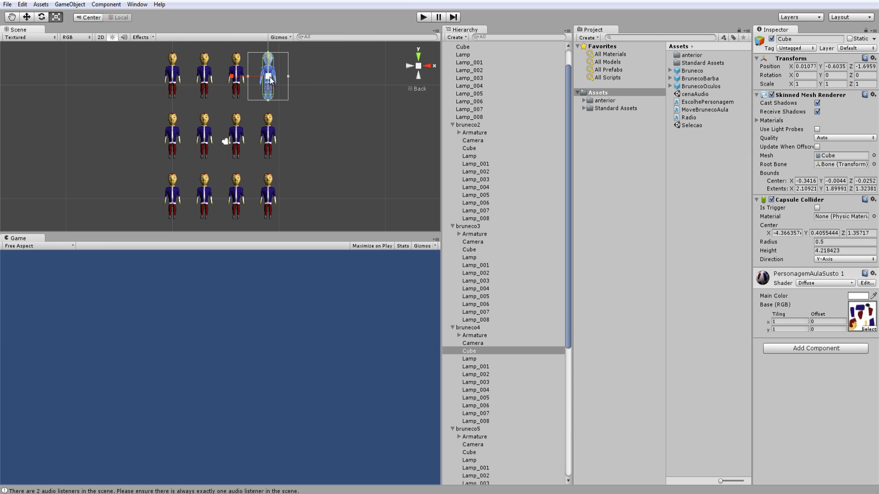
left_click(177, 78)
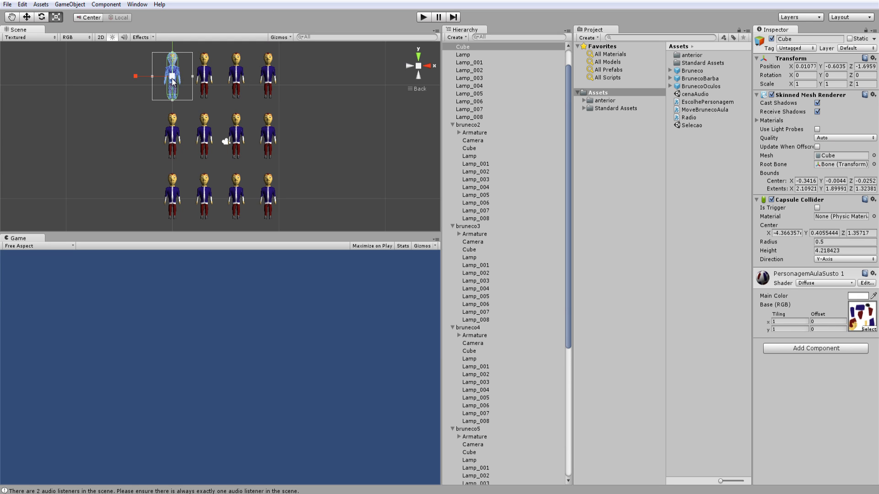
left_click(266, 77)
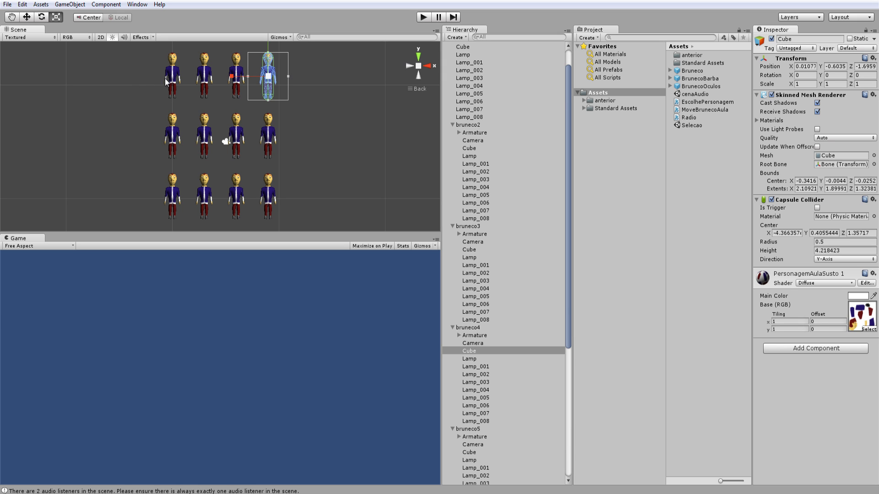
left_click(206, 138)
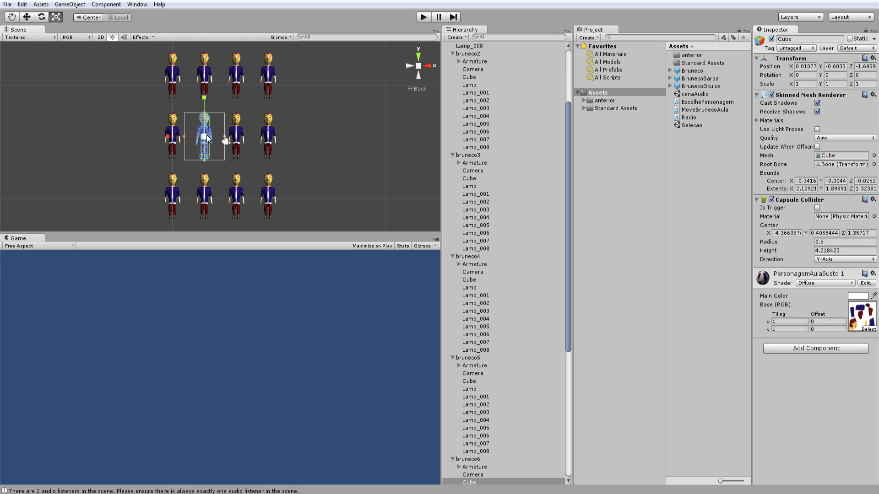
left_click(207, 74)
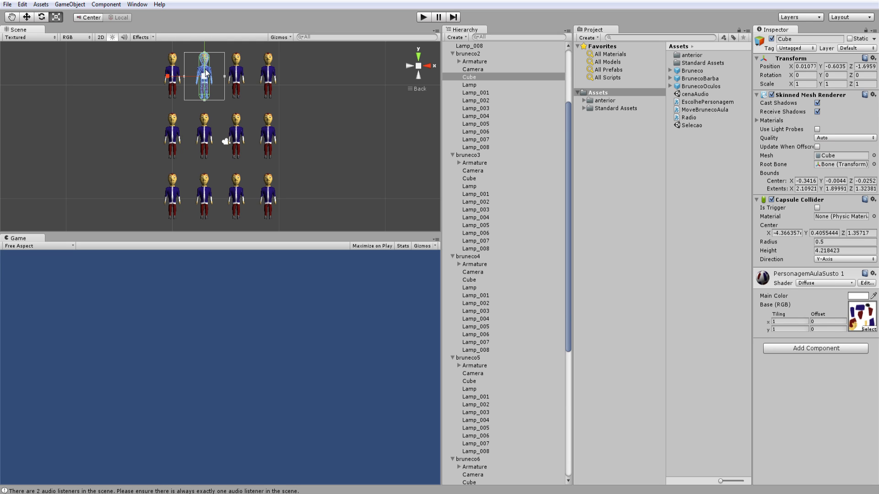
left_click(206, 135)
left_click(204, 201)
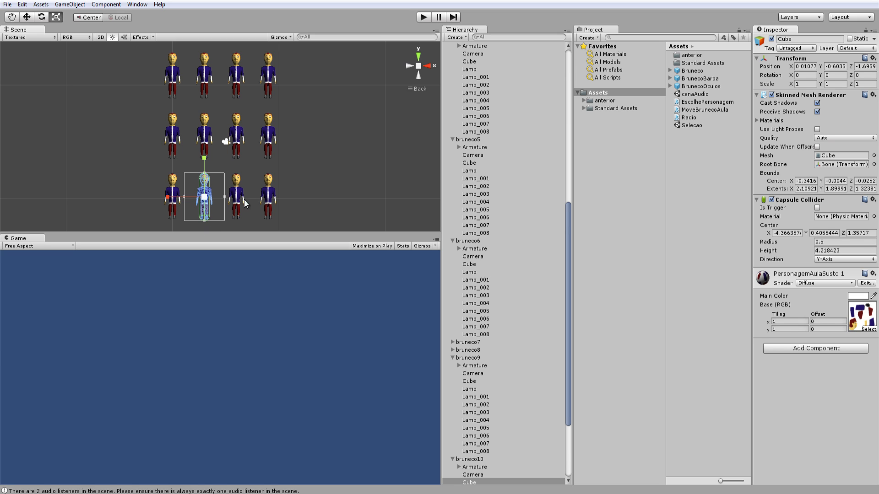
left_click(205, 76)
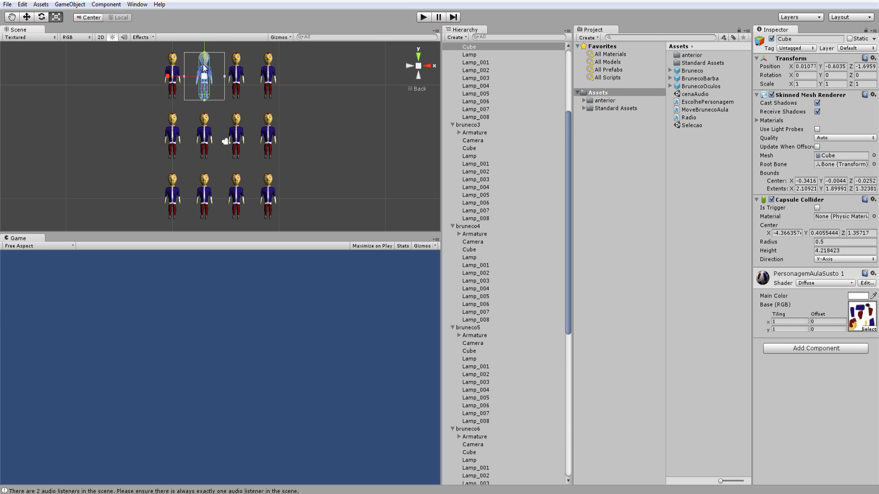
left_click(206, 190)
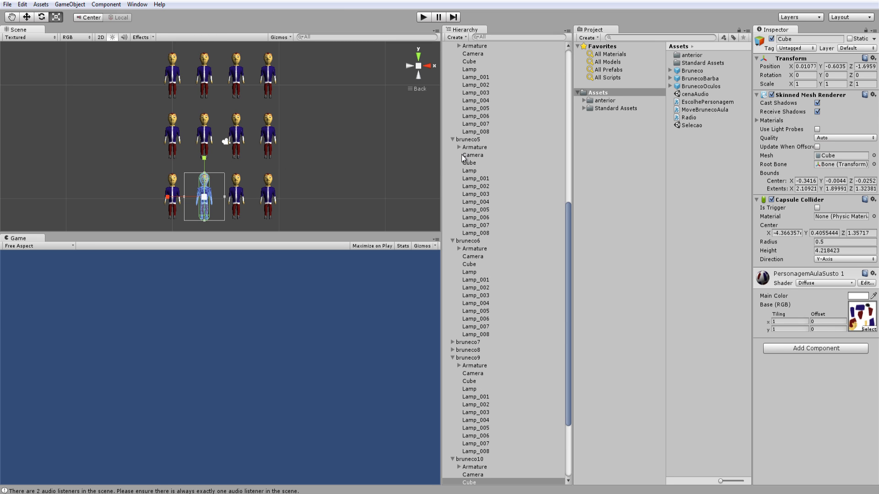
- Collapse the expanded bruneco entries in the Hierarchy, including bruneco2 through bruneco6 and bruneco9–10
left_click(453, 359)
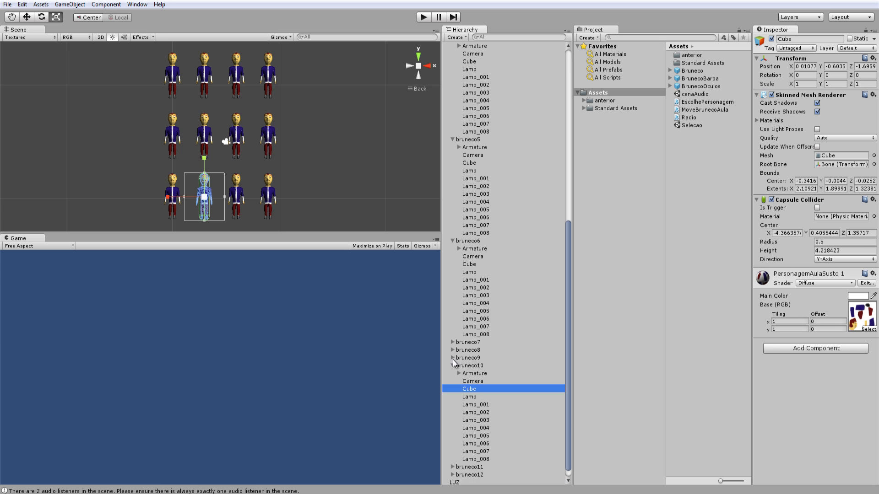
left_click(453, 366)
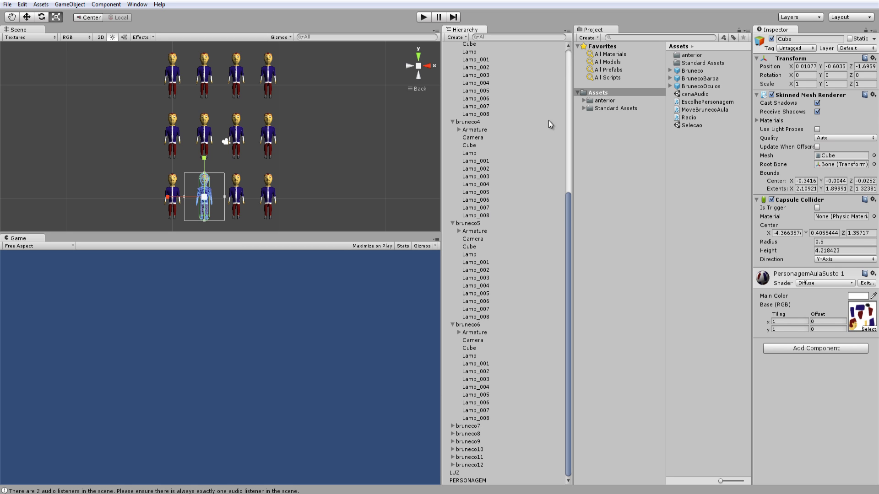
left_click(568, 58)
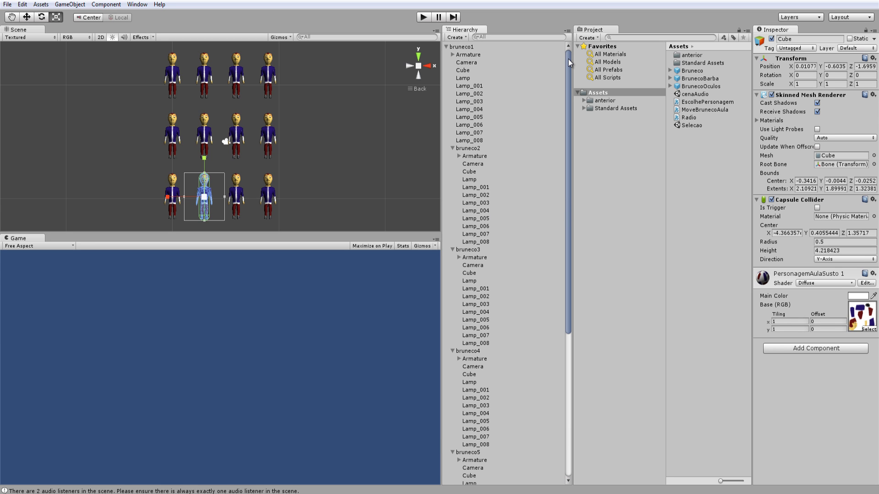
left_click(446, 46)
left_click(446, 46)
left_click(452, 147)
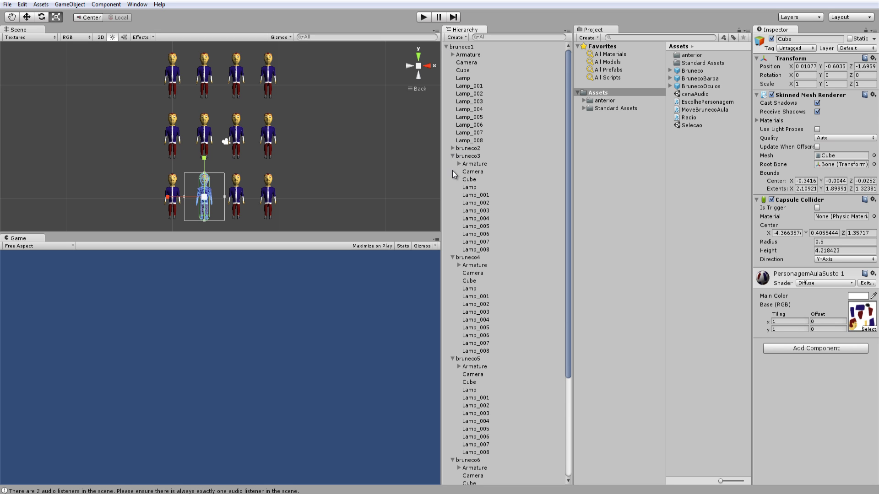
left_click(453, 156)
left_click(453, 164)
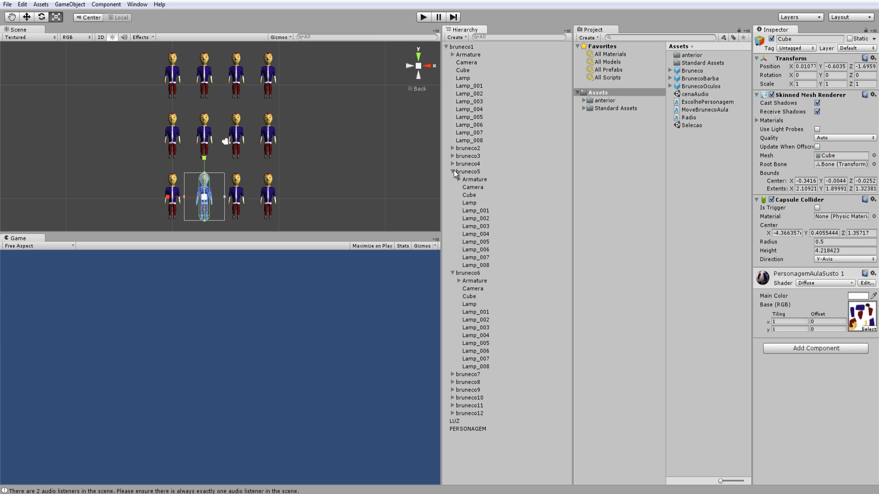
left_click(453, 172)
left_click(453, 179)
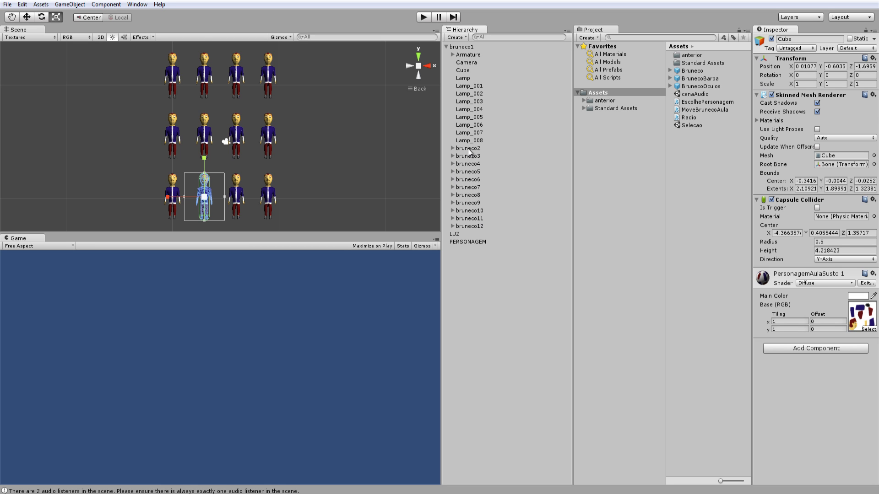
- Select bruneco2 through bruneco12 and drag them out of bruneco1 to the top level
left_click(468, 149)
left_click(478, 226, "ctrl")
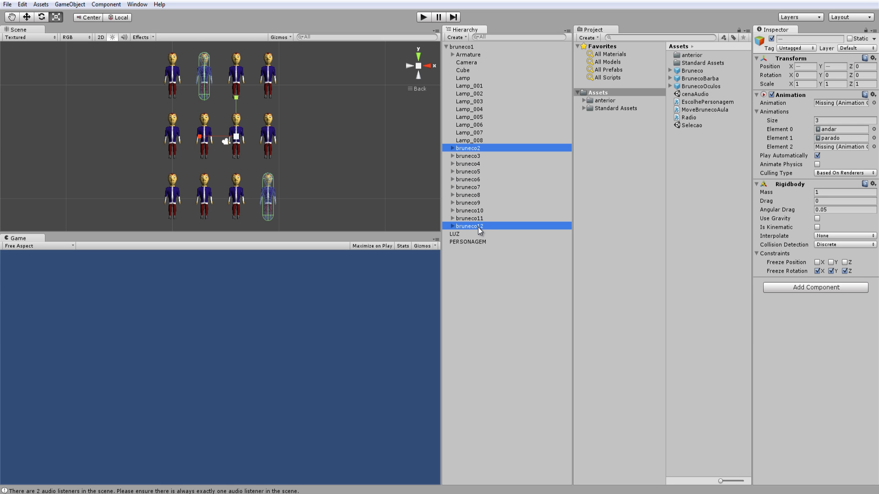
left_click(470, 157)
left_click(471, 149)
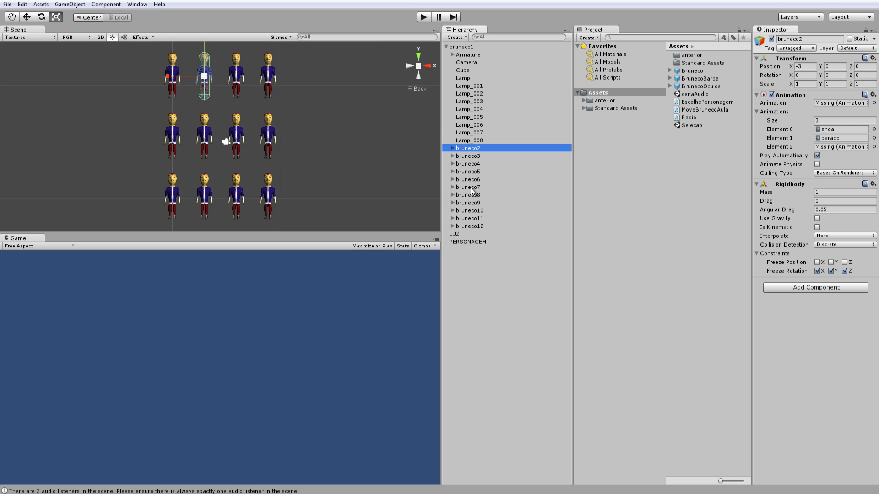
left_click(478, 225, "shift")
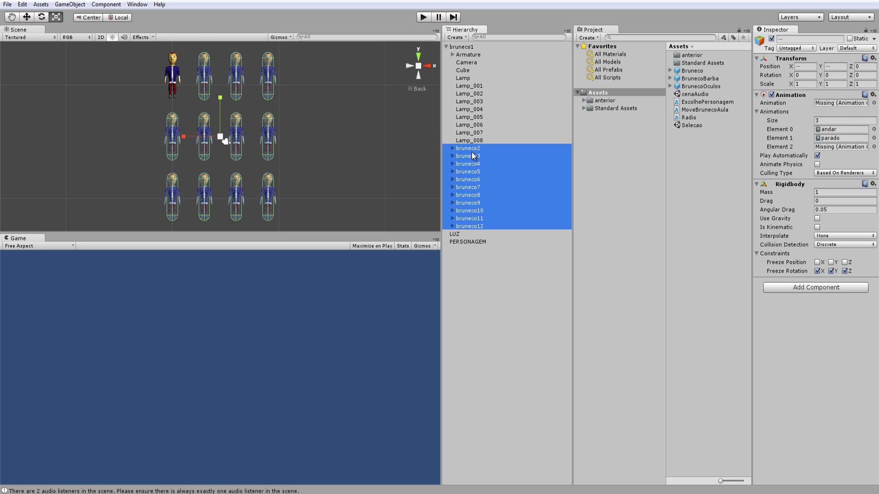
left_click_drag(473, 156, 477, 289)
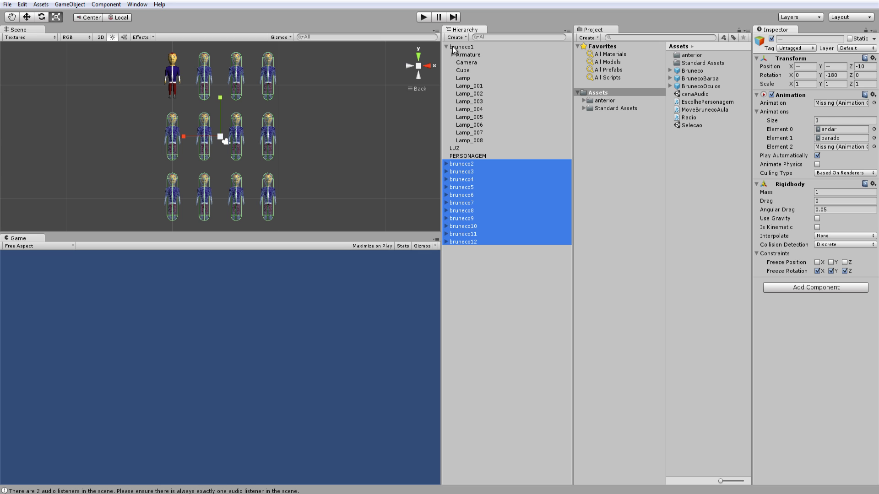
- Collapse bruneco1 and place it just above bruneco2 in the Hierarchy
left_click(452, 49)
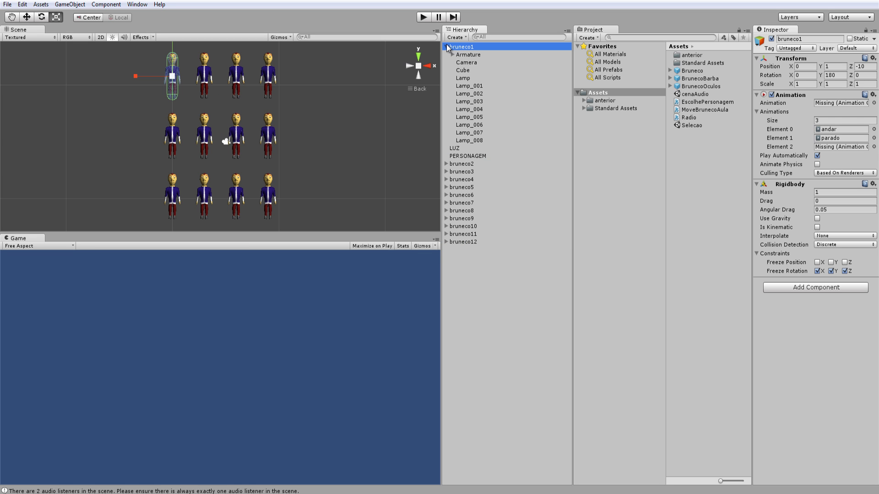
left_click(446, 46)
left_click_drag(459, 49, 469, 67)
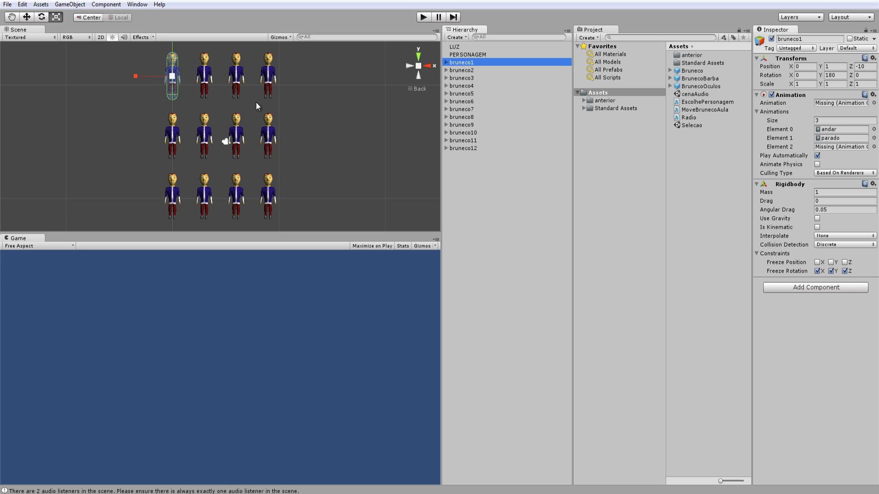
- Click bruneco2 through bruneco12 in turn to compare their position values
left_click(474, 68)
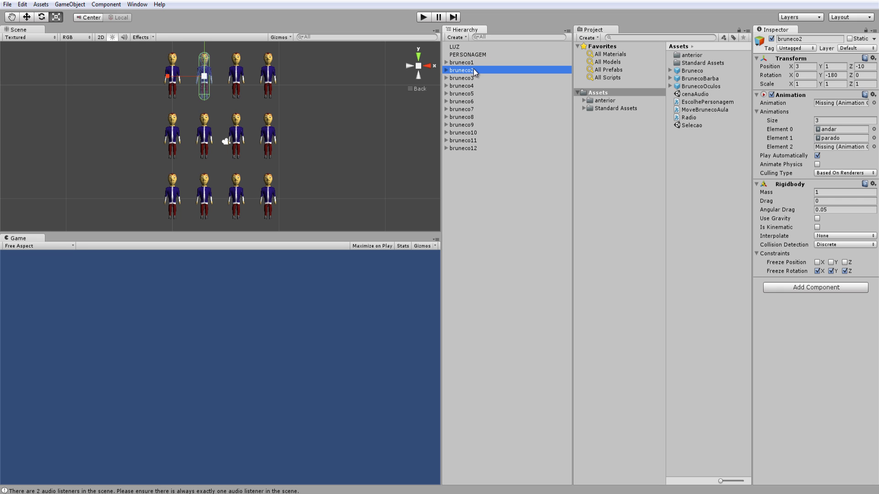
left_click(474, 77)
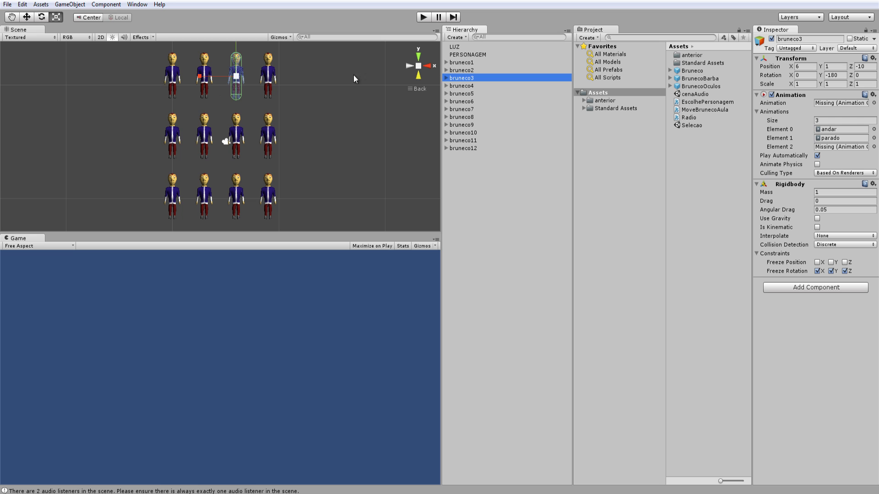
left_click(471, 86)
left_click(469, 94)
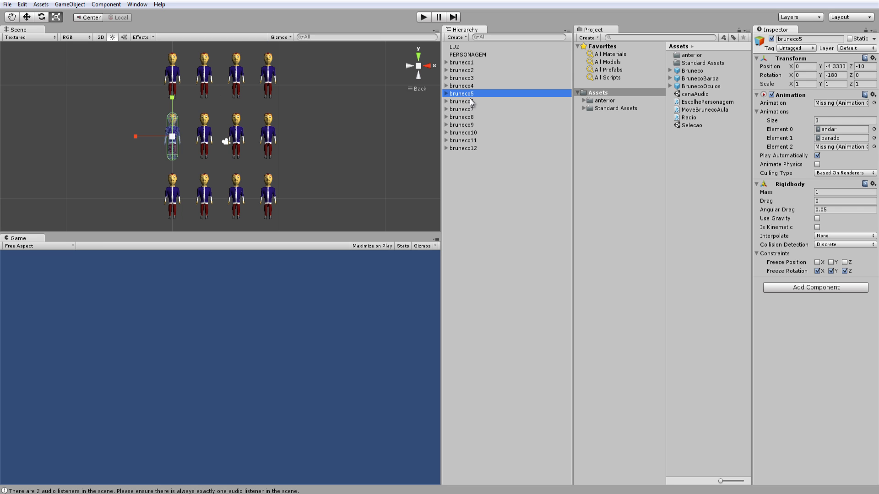
left_click(471, 102)
left_click(471, 108)
left_click(471, 116)
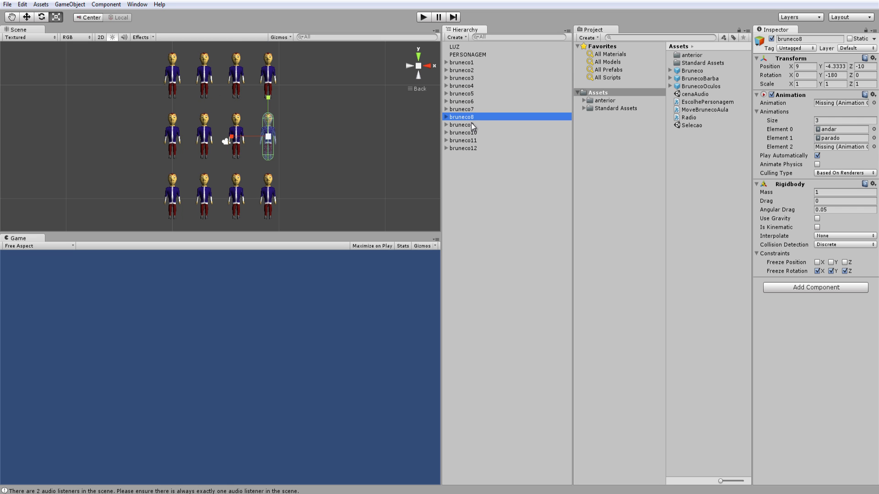
left_click(472, 125)
left_click(471, 132)
left_click(472, 141)
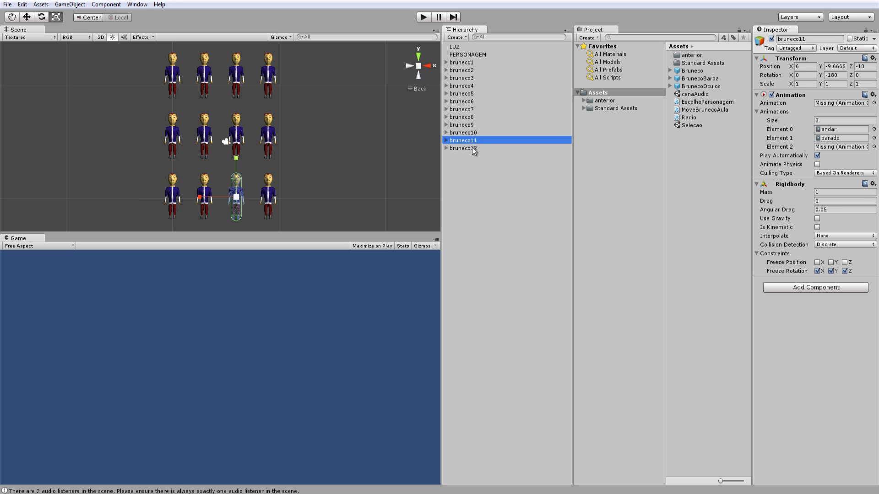
left_click(472, 148)
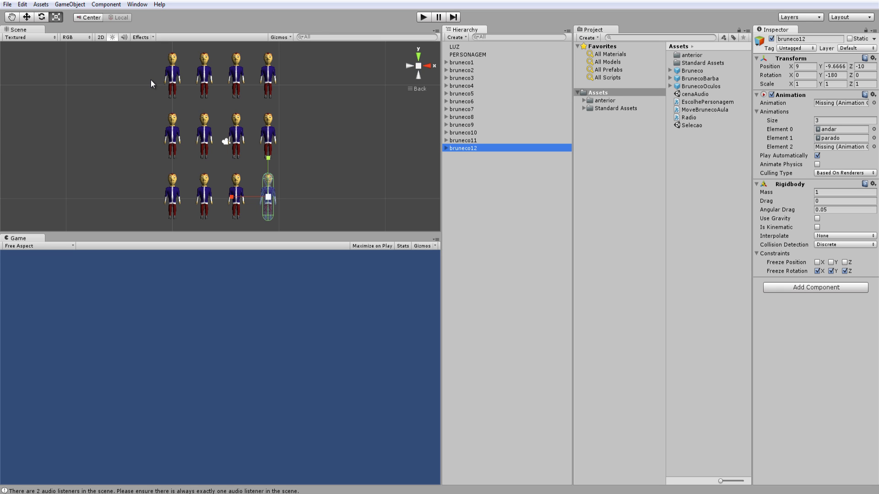
- Step through bruneco1 to bruneco12 again to see where each sits in the 4×3 grid
left_click(464, 65)
left_click(469, 72)
left_click(472, 79)
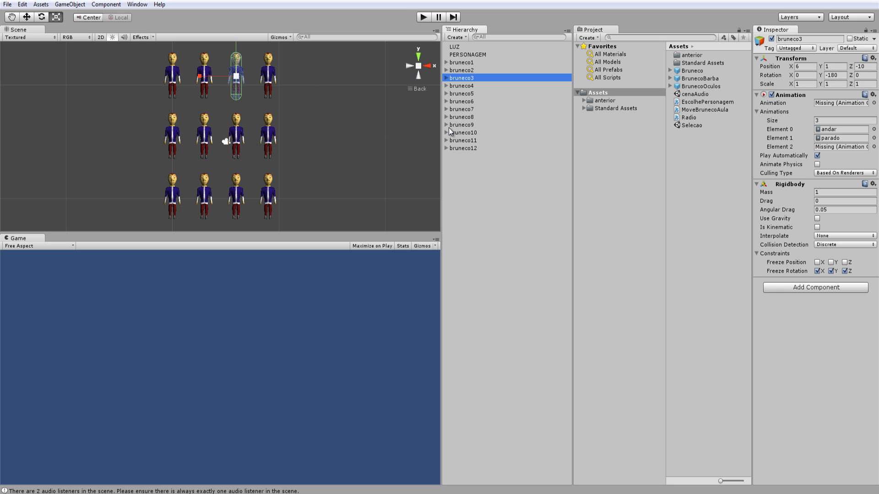
left_click(469, 86)
left_click(470, 94)
left_click(471, 109)
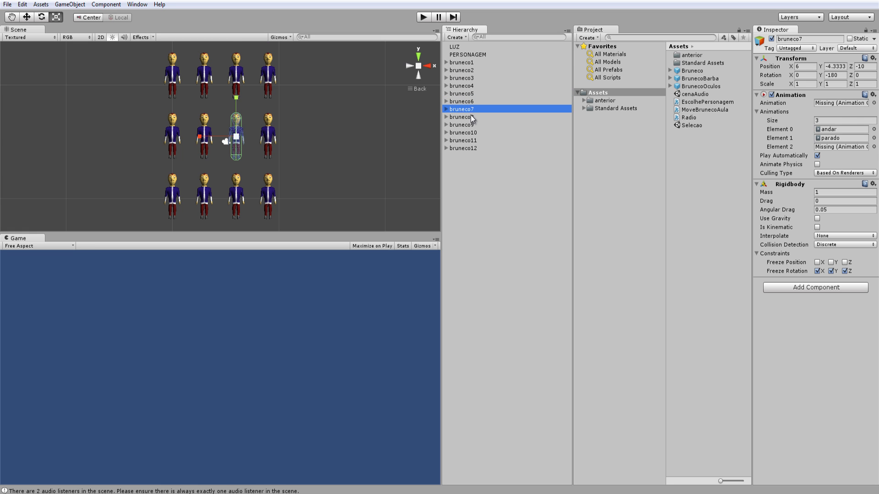
left_click(470, 117)
left_click(471, 125)
left_click(472, 132)
left_click(472, 140)
left_click(471, 152)
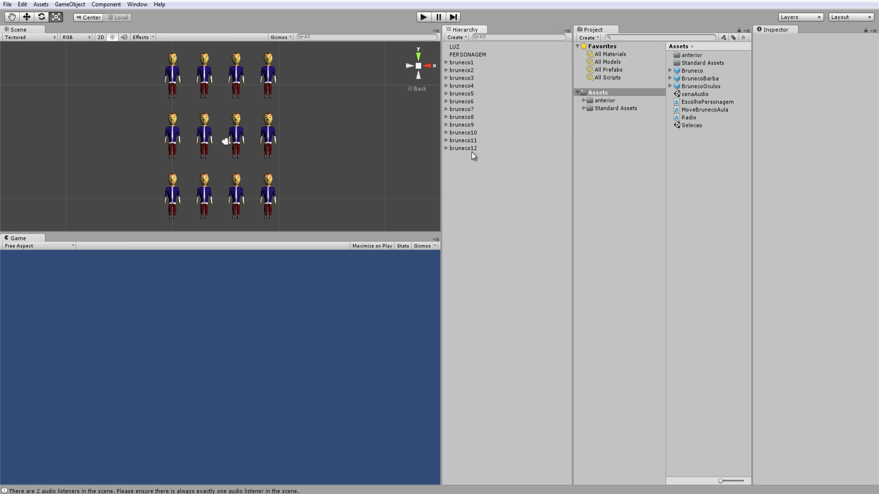
left_click(470, 148)
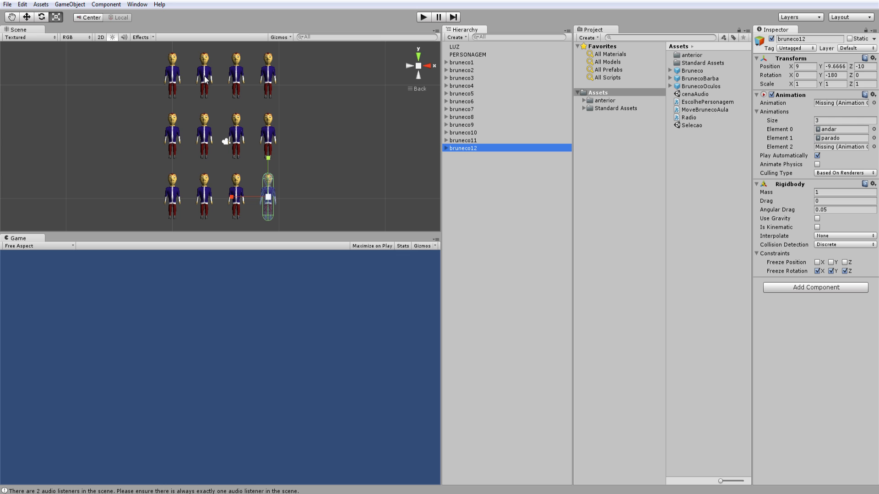
- Identify the top-right, top-left and bottom-left figures, then collapse bruneco9, bruneco4 and bruneco1
left_click(275, 74)
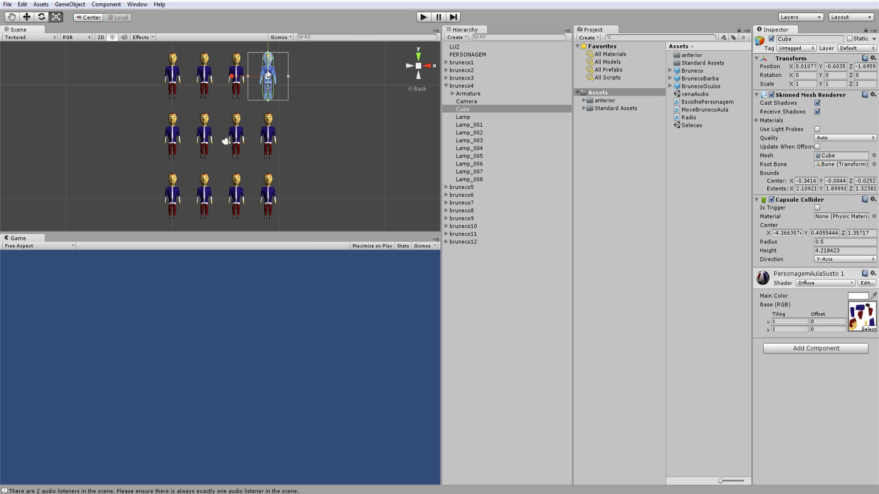
left_click(176, 70)
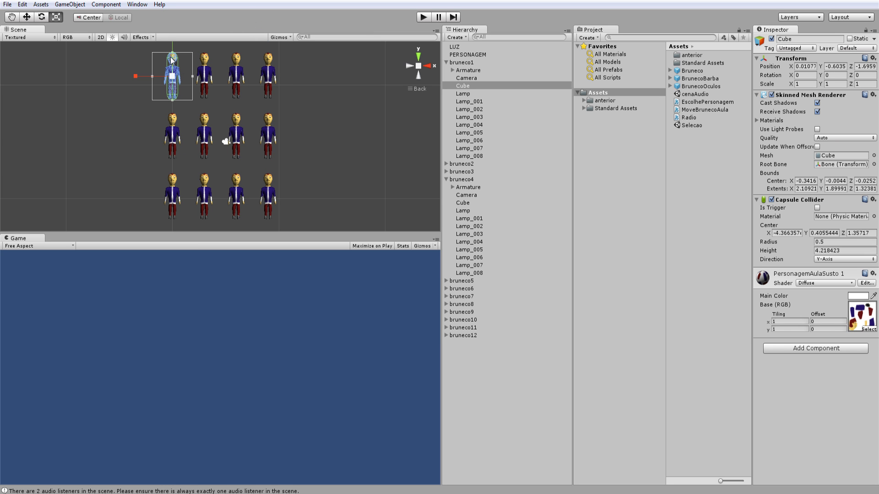
left_click(173, 190)
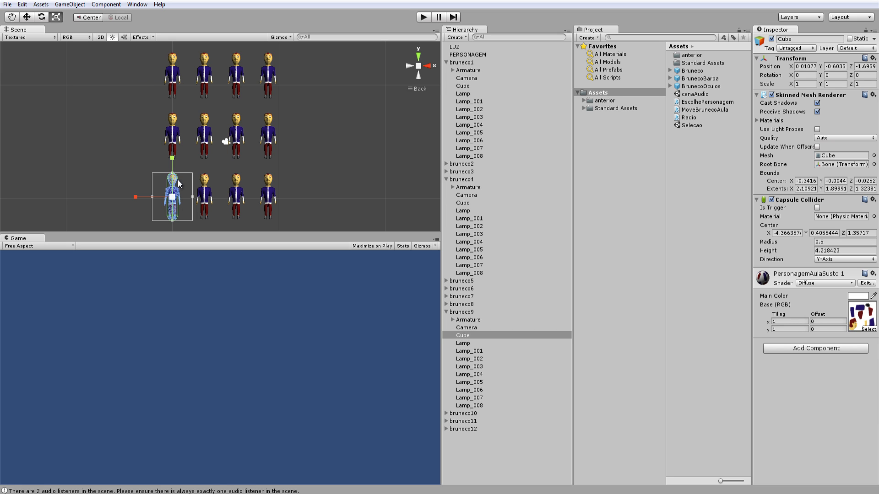
left_click(446, 312)
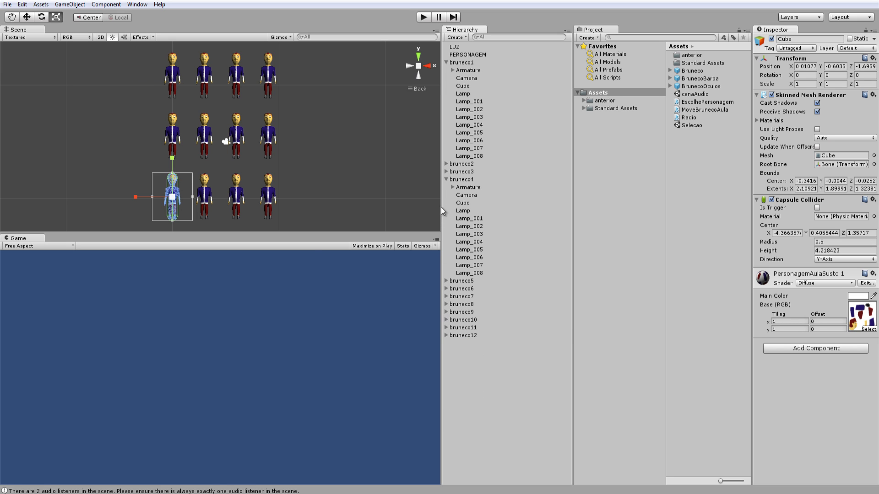
left_click(446, 179)
left_click(446, 63)
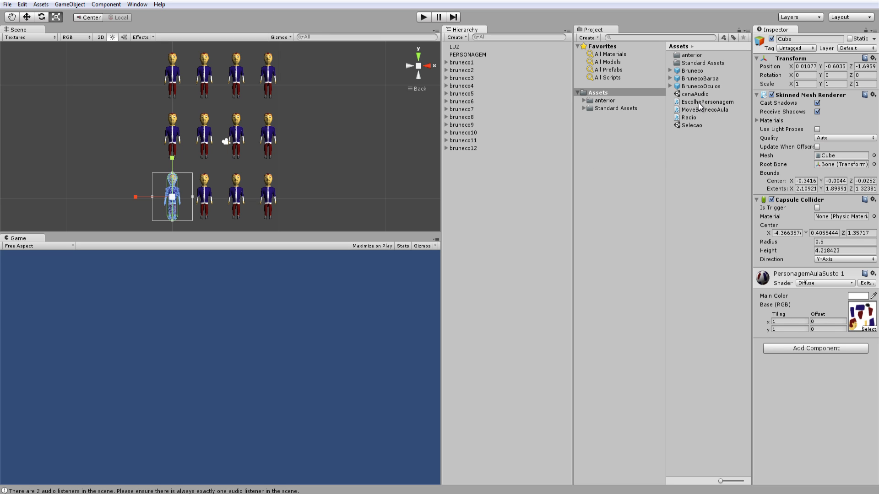
- Bring up the Assets create menu, then dismiss it without creating anything
right_click(686, 145)
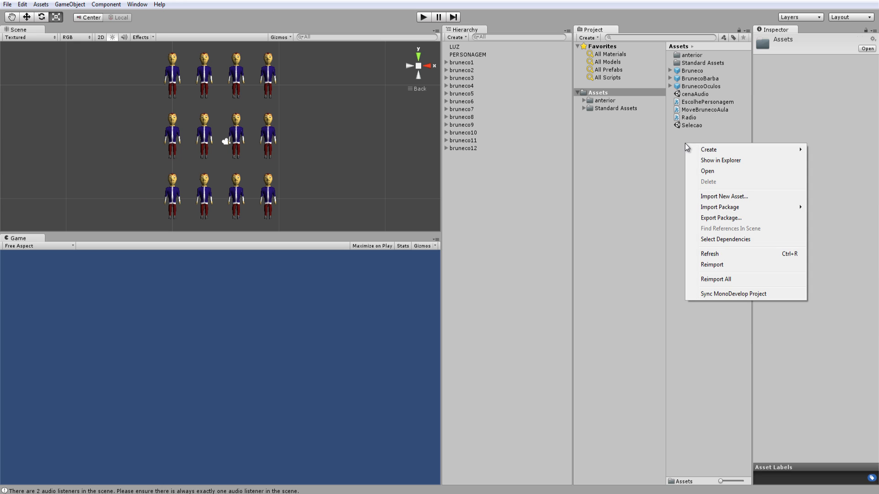
mouse_move(698, 149)
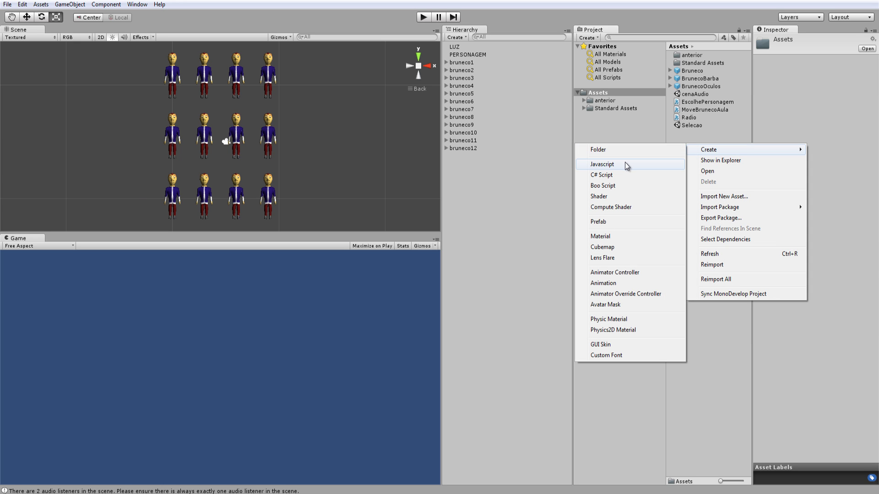
left_click(471, 48)
- Move the PERSONAGEM camera back along Z to about -25 from Top view, then test-run the game
left_click(474, 54)
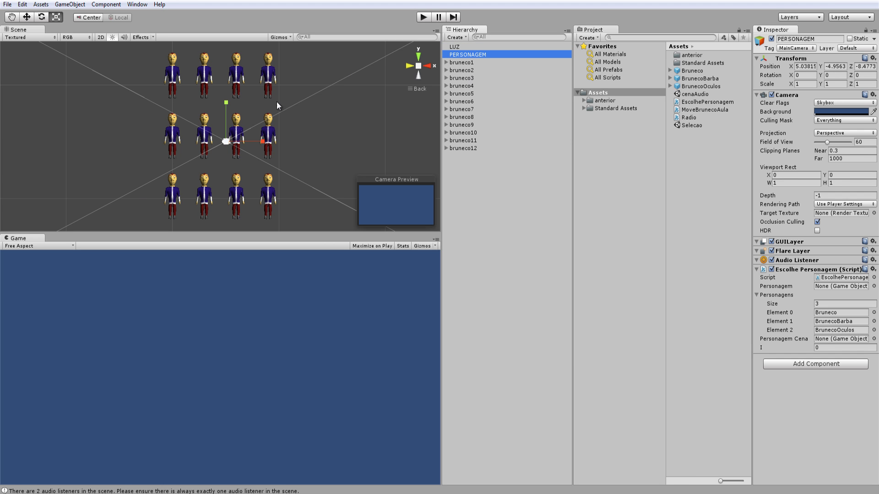
left_click(418, 55)
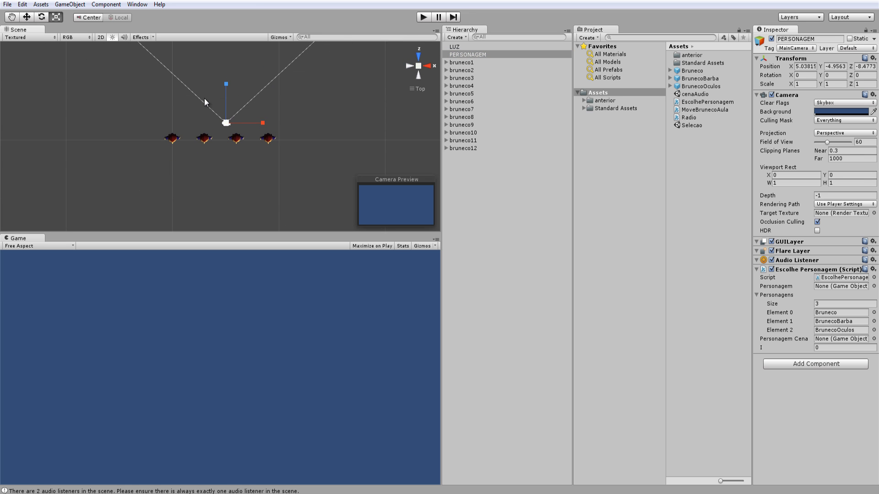
left_click(27, 20)
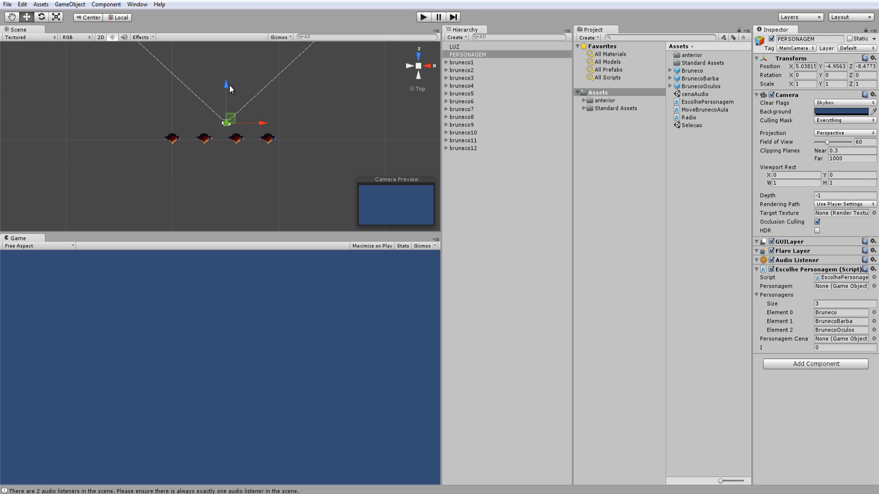
left_click_drag(229, 85, 219, 166)
left_click_drag(218, 210, 217, 275)
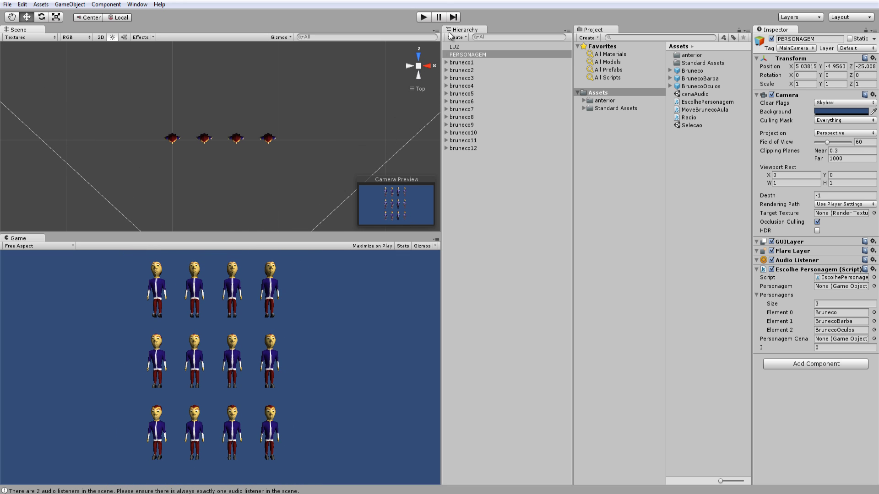
left_click(373, 252)
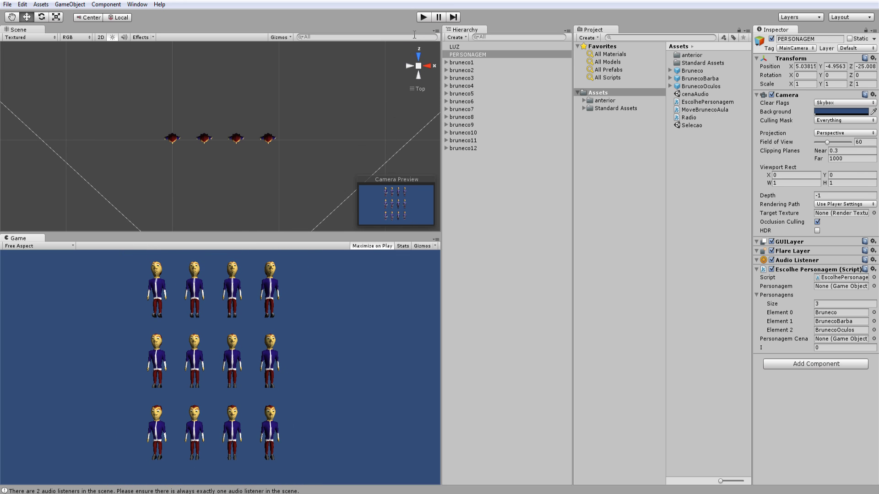
left_click(424, 17)
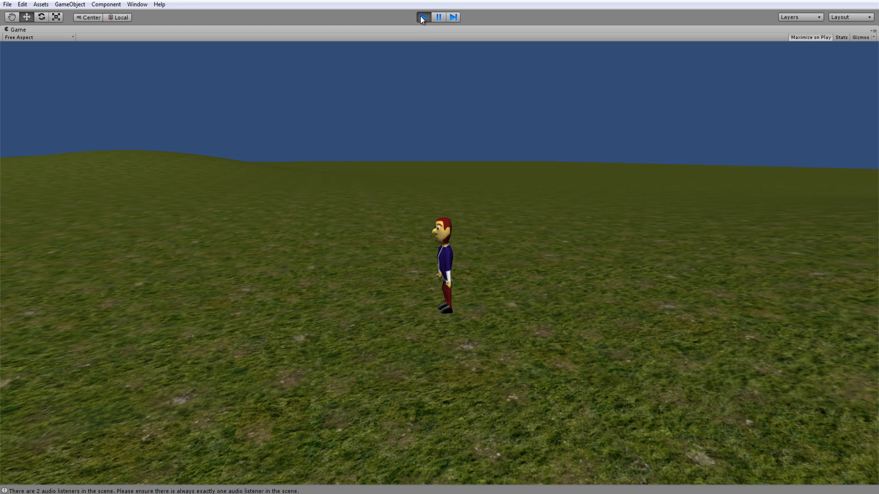
left_click(422, 17)
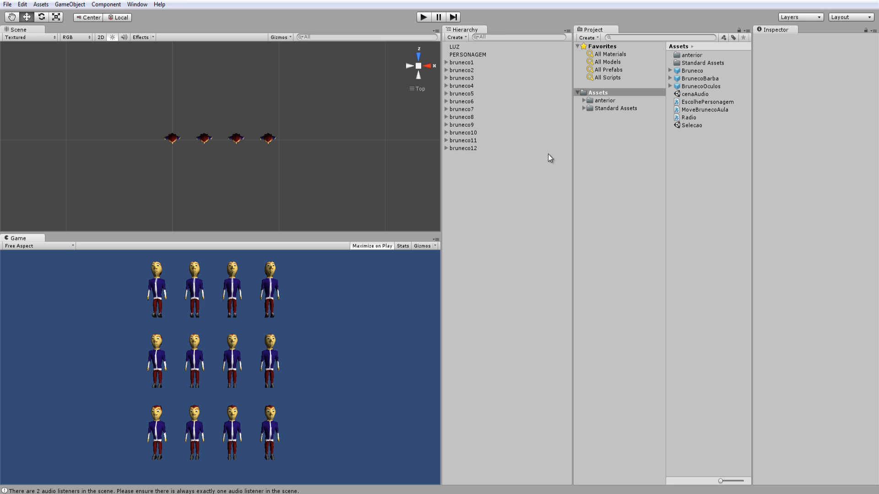
- Remove the Escolhe Personagem script component from the PERSONAGEM camera
right_click(692, 174)
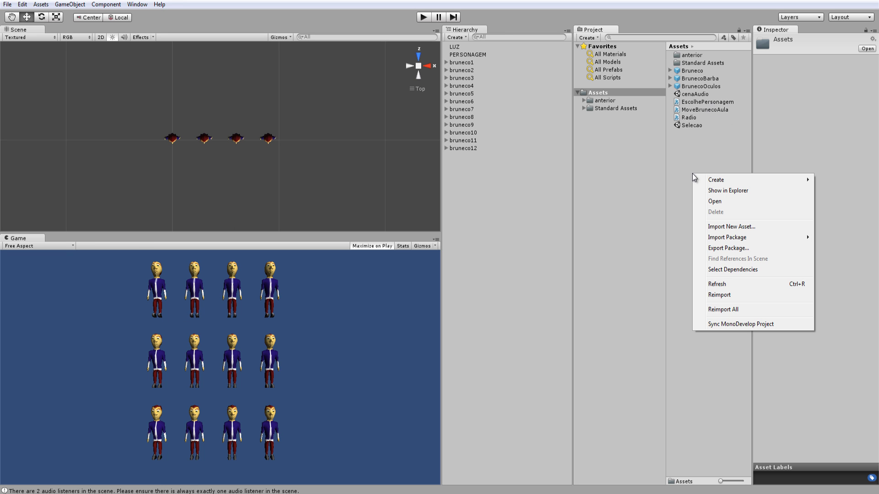
left_click(473, 56)
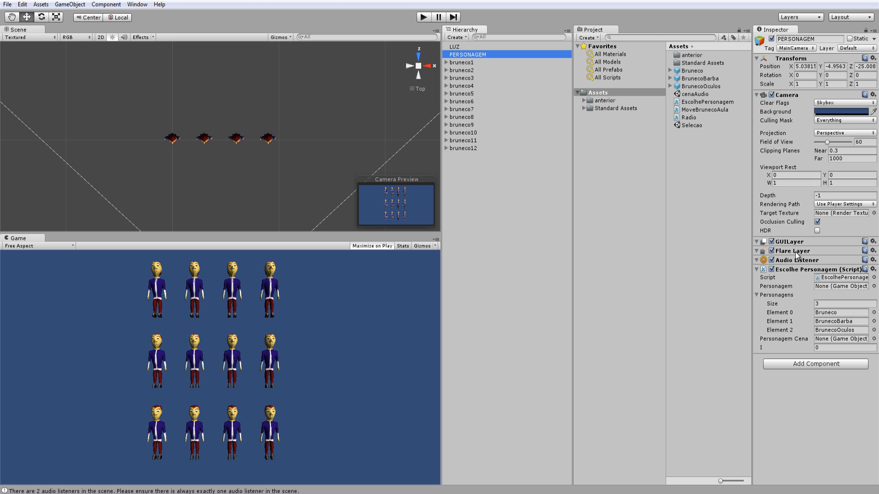
left_click(873, 270)
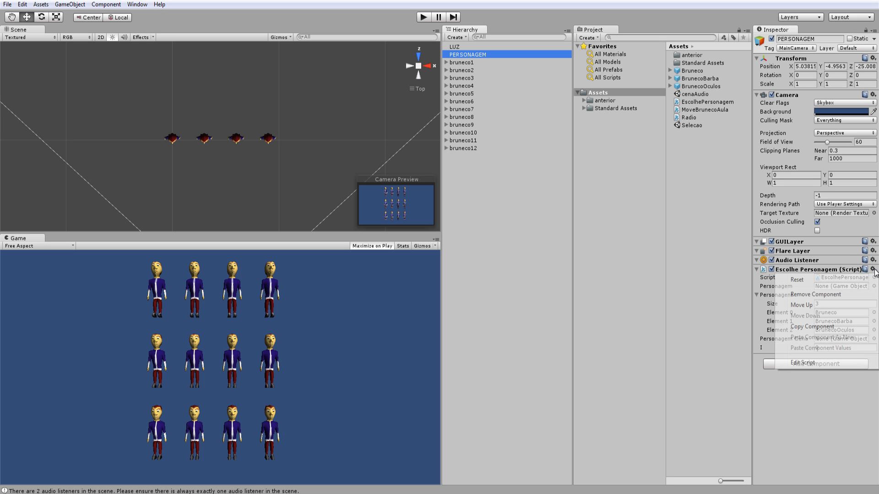
left_click(839, 296)
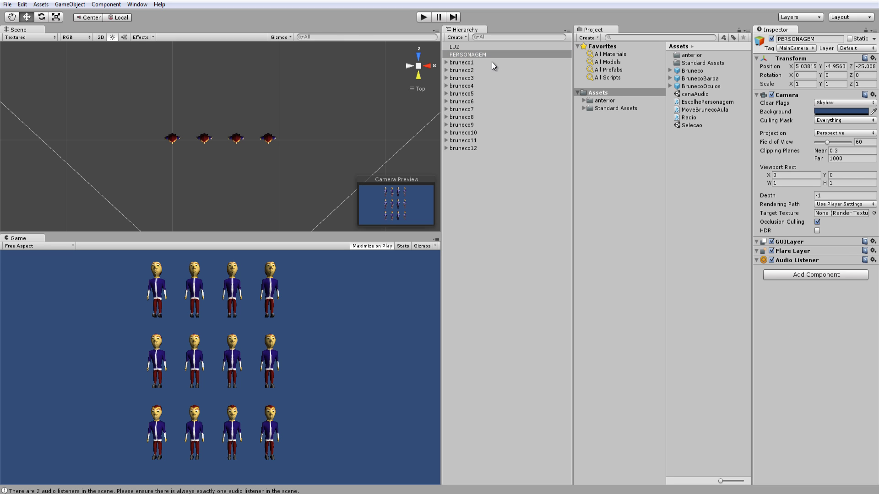
- Create a new JavaScript asset in Assets named EscolhePersonagemGrade
right_click(696, 149)
mouse_move(714, 157)
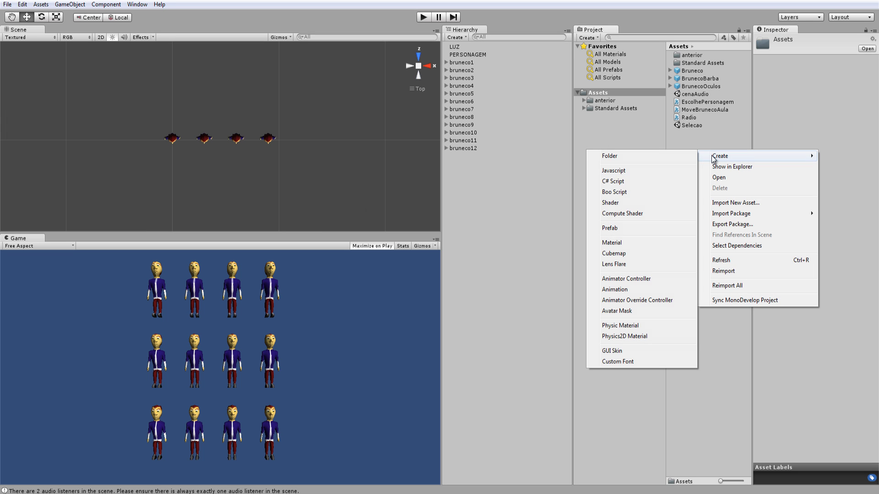
left_click(598, 174)
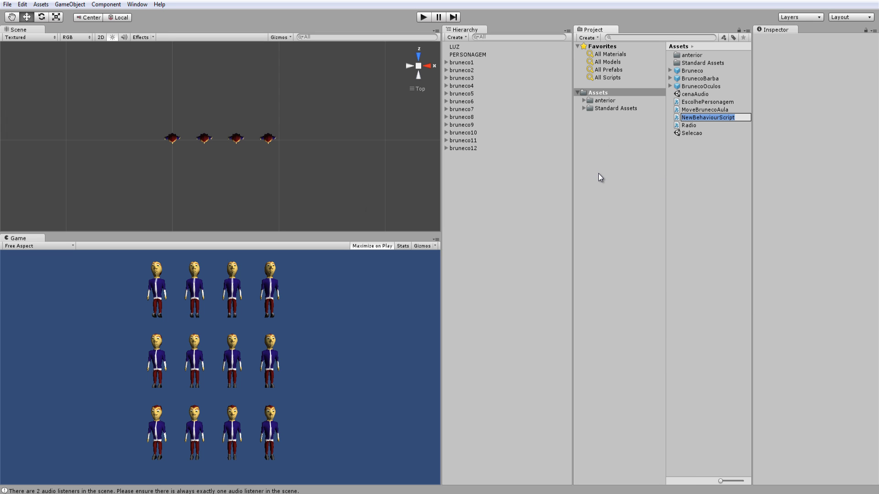
type("Escol")
type("hePerso")
type("nagem")
type("Grade")
key("Return")
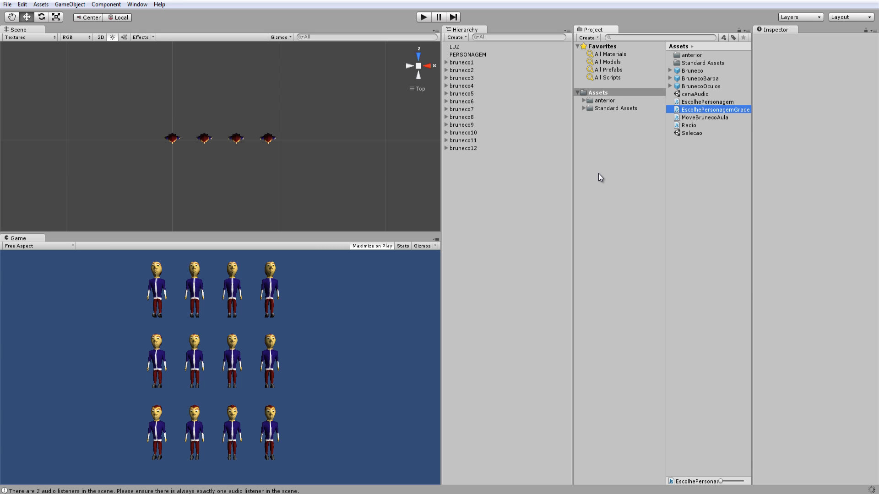
- Open the EscolhePersonagemGrade script in MonoDevelop from the Assets pane
double_click(727, 109)
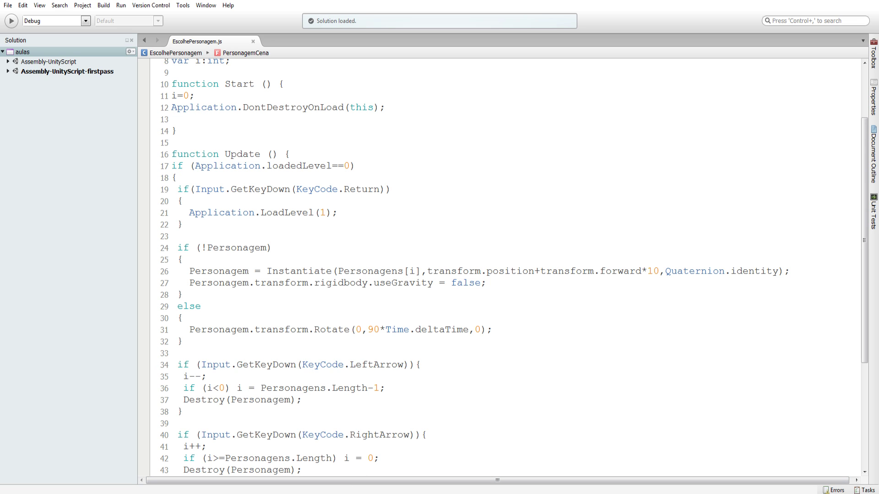
key("alt+Tab")
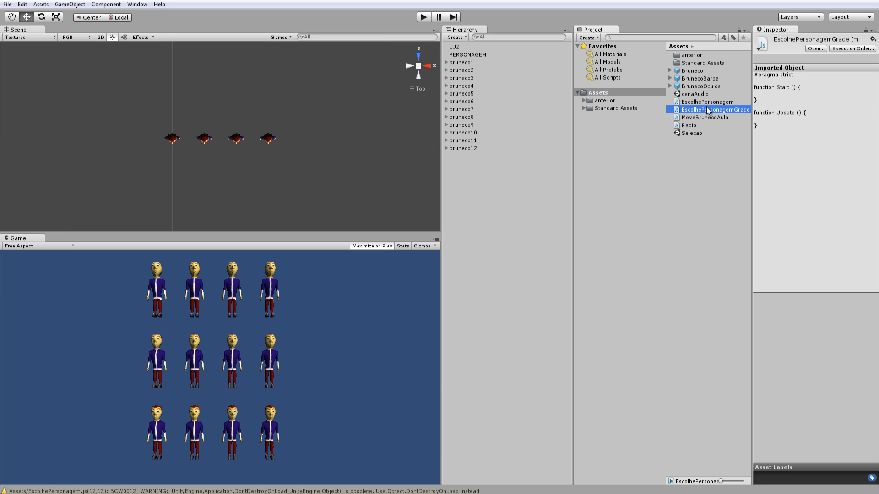
double_click(708, 111)
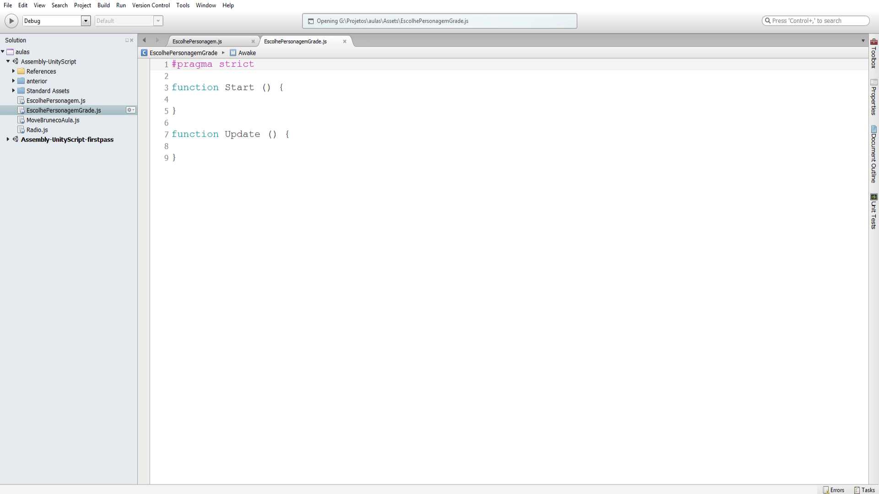
- Replace EscolhePersonagemGrade.js contents with all of the EscolhePersonagem.js code, then return to Unity
left_click(227, 41)
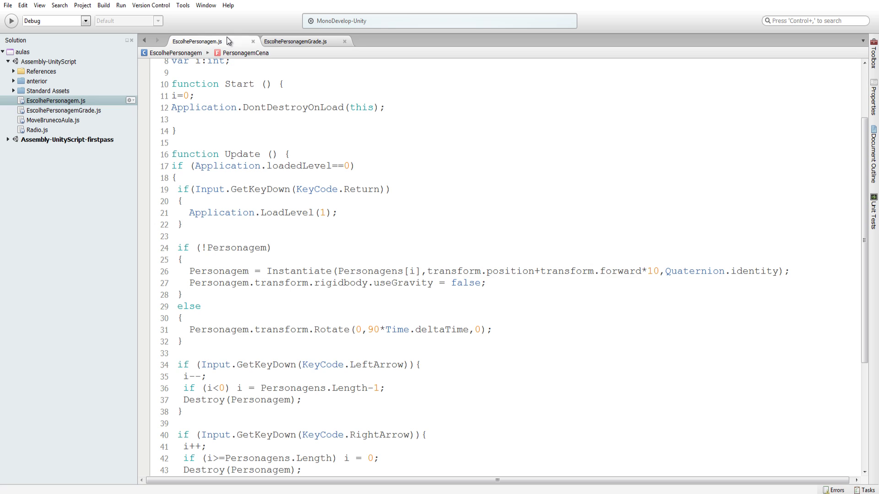
left_click(298, 144)
key("ctrl+a")
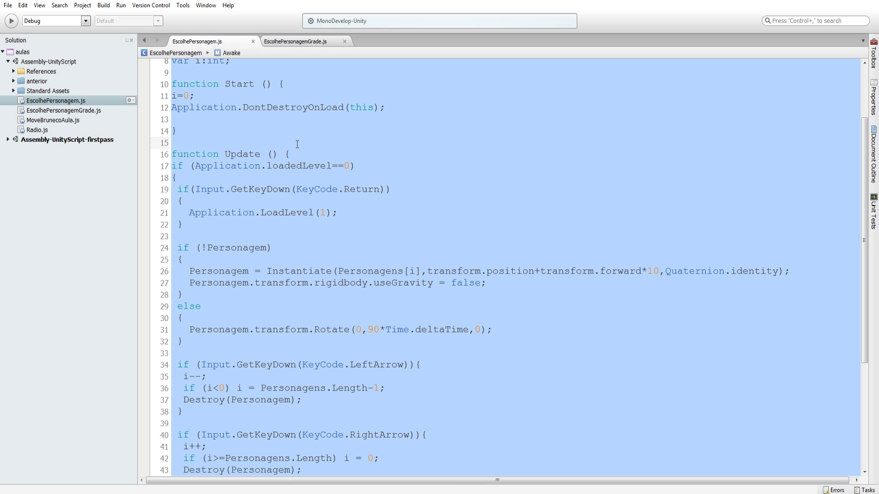
left_click(313, 43)
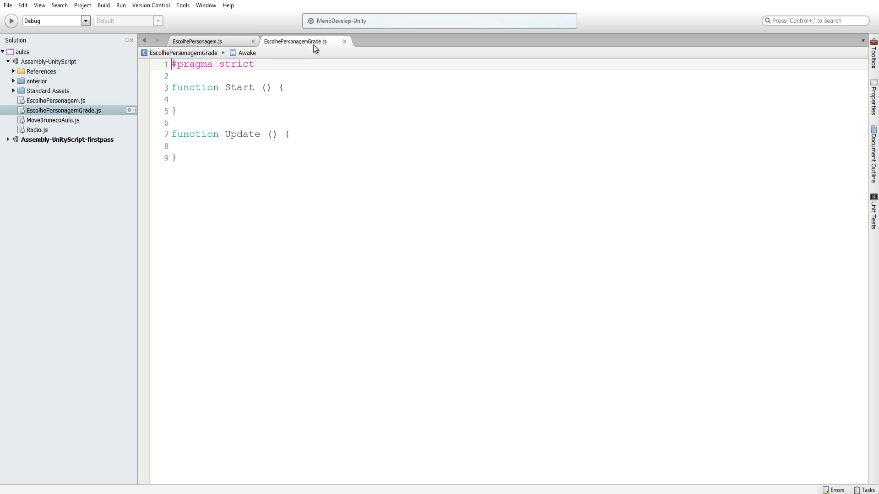
key("ctrl+a")
key("ctrl+v")
scroll(289, 186, "up", 3)
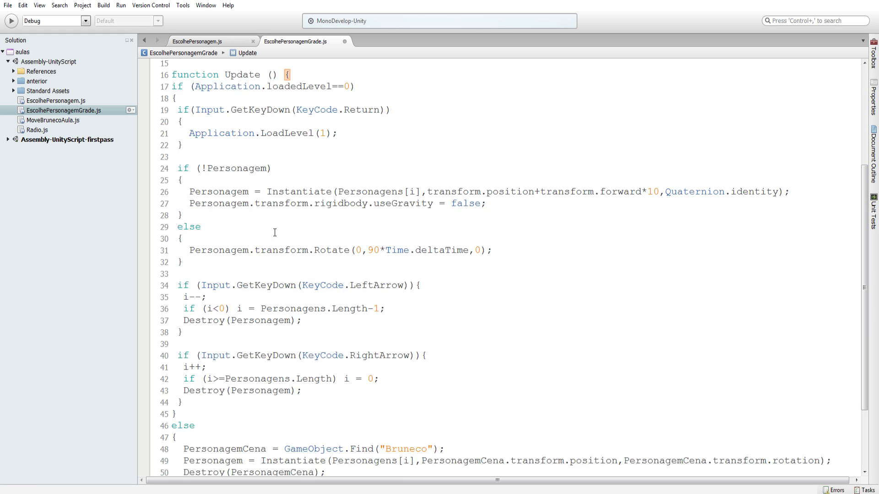
scroll(279, 220, "up", 4)
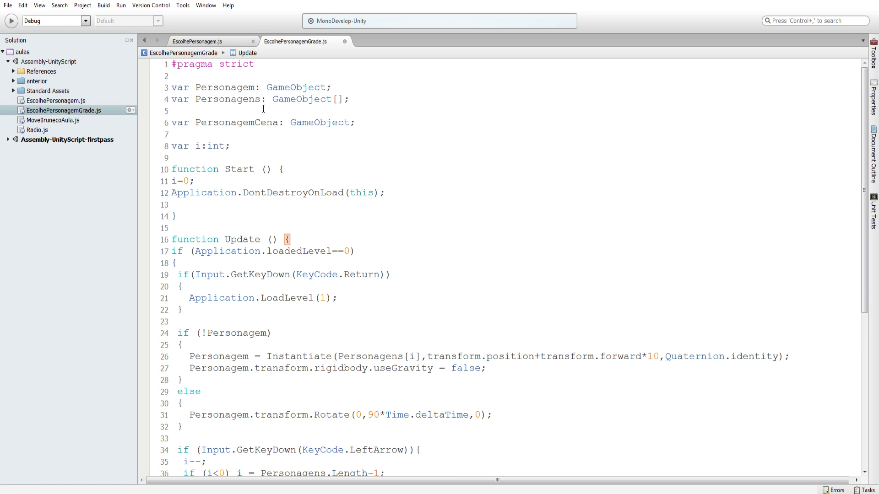
key("alt+Tab")
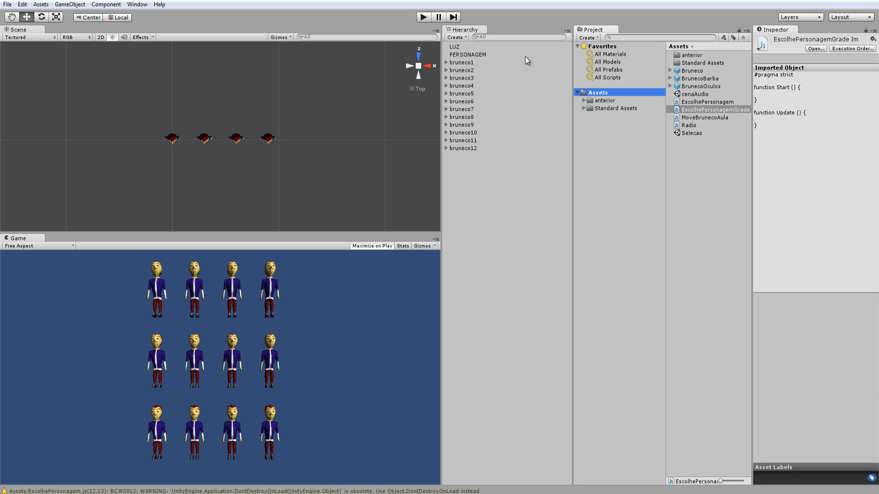
- Drop EscolhePersonagemGrade onto the PERSONAGEM camera and glance at the script's Start function
left_click_drag(691, 110, 496, 55)
left_click(482, 55)
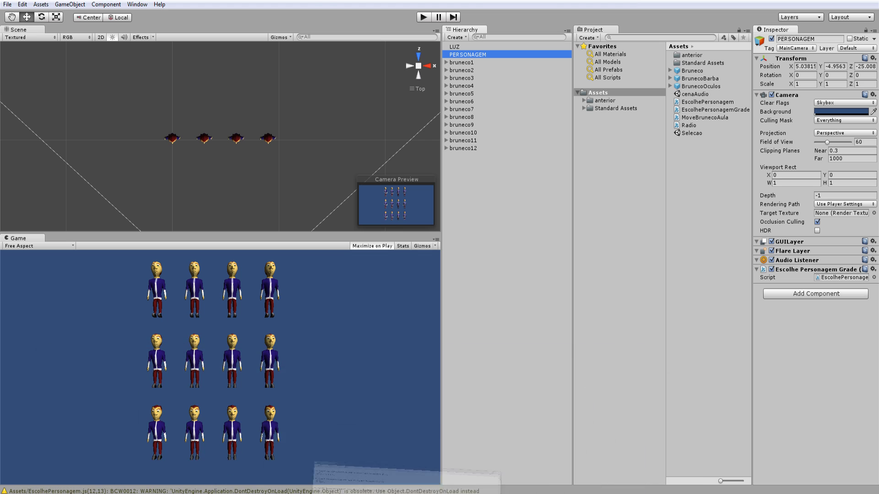
left_click(406, 453)
left_click(350, 180)
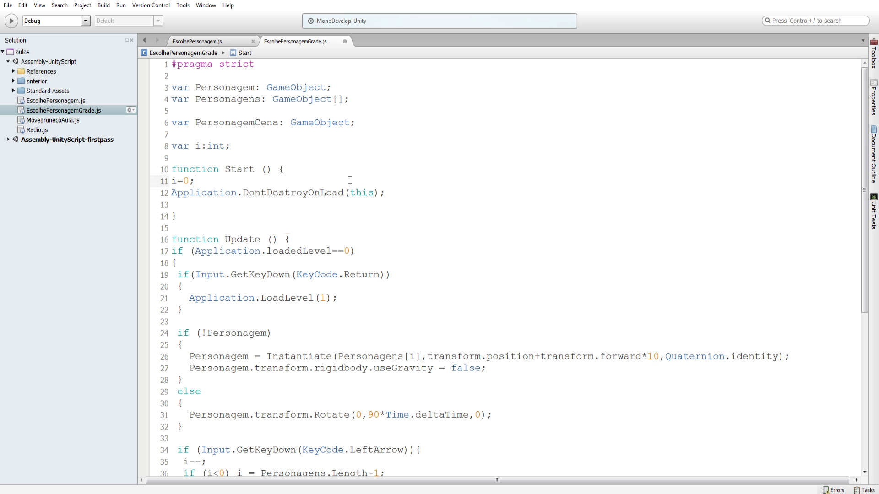
key("alt+Tab")
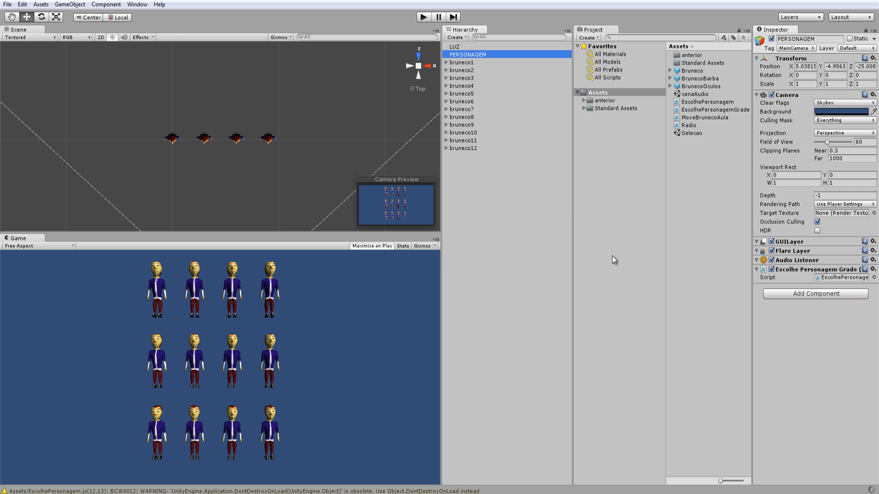
- Inspect the new component's Personagem field and its empty Personagens list
left_click(850, 279)
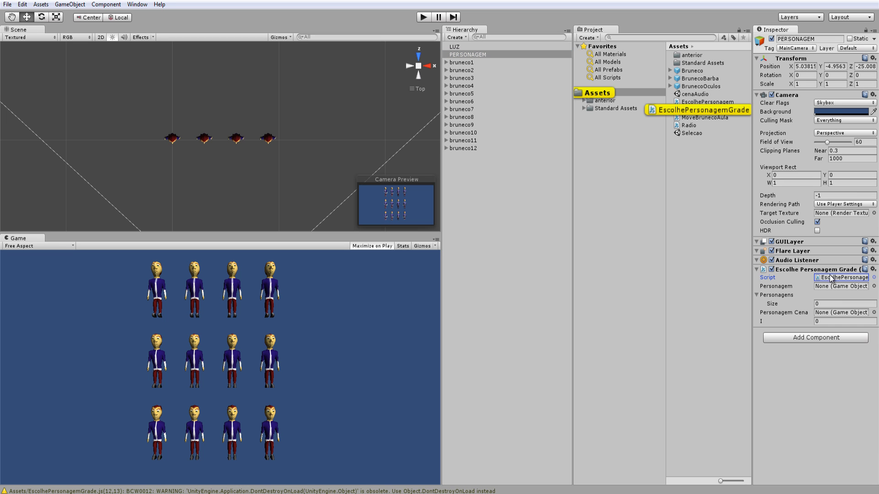
left_click(812, 285)
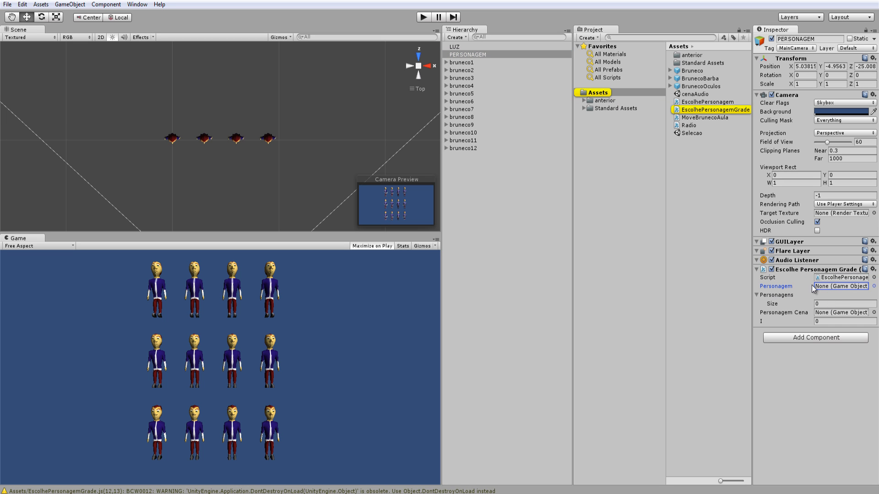
left_click(761, 295)
left_click(762, 295)
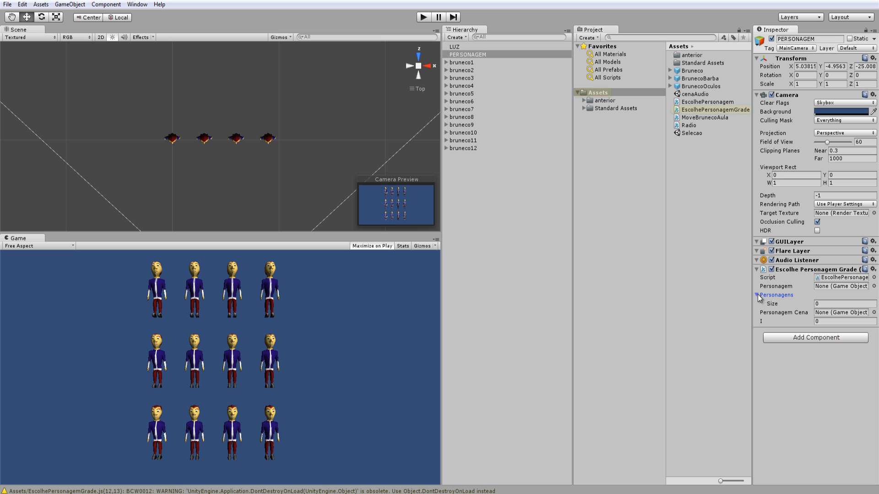
- Try dragging bruneco1 into the Personagens list, then restore bruneco1 to the scene root below PERSONAGEM
left_click(467, 64)
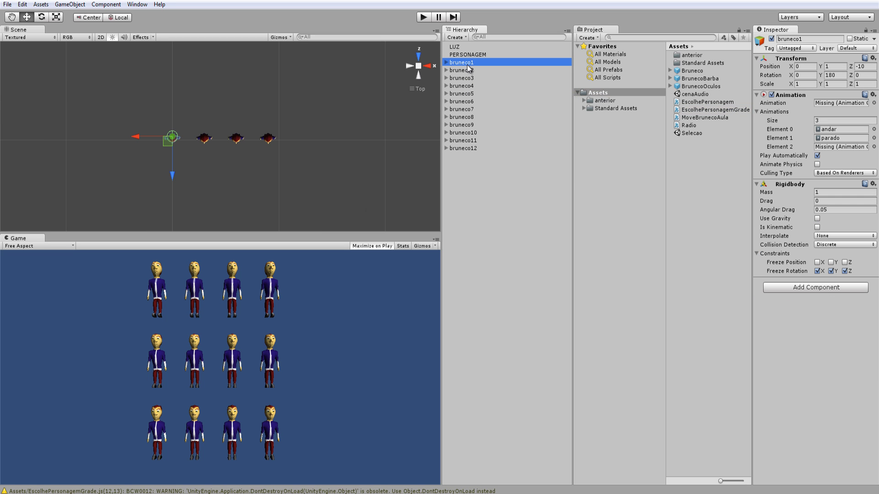
left_click(475, 150, "shift")
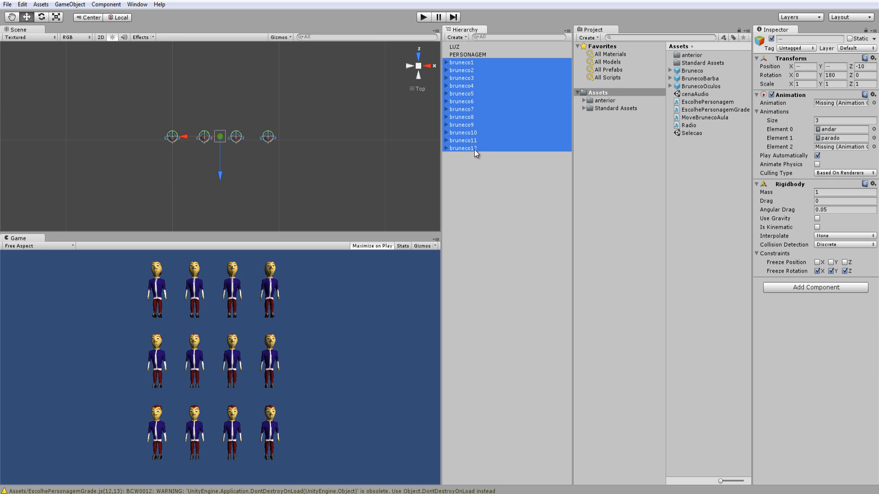
left_click(471, 54)
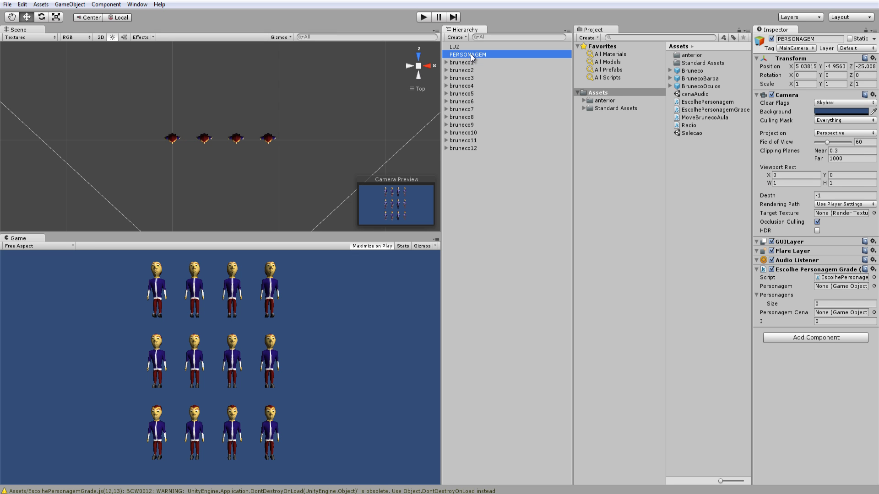
left_click_drag(463, 64, 789, 299)
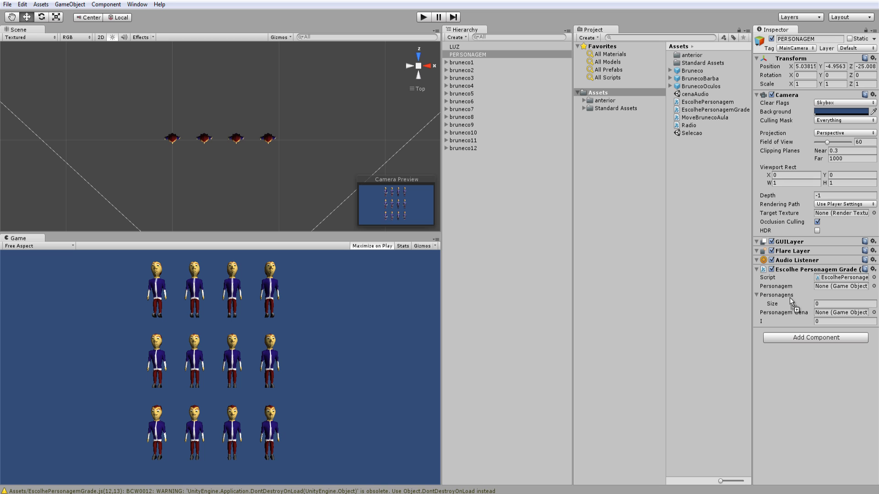
left_click_drag(788, 299, 479, 55)
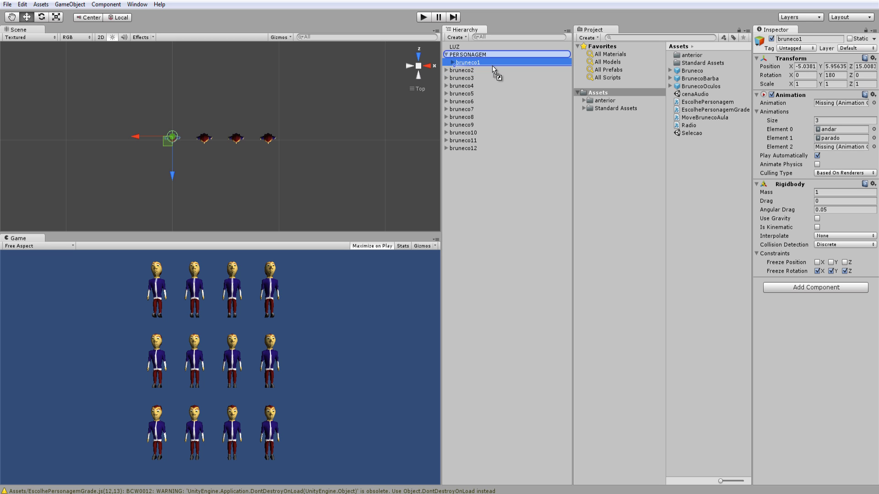
left_click_drag(493, 65, 513, 181)
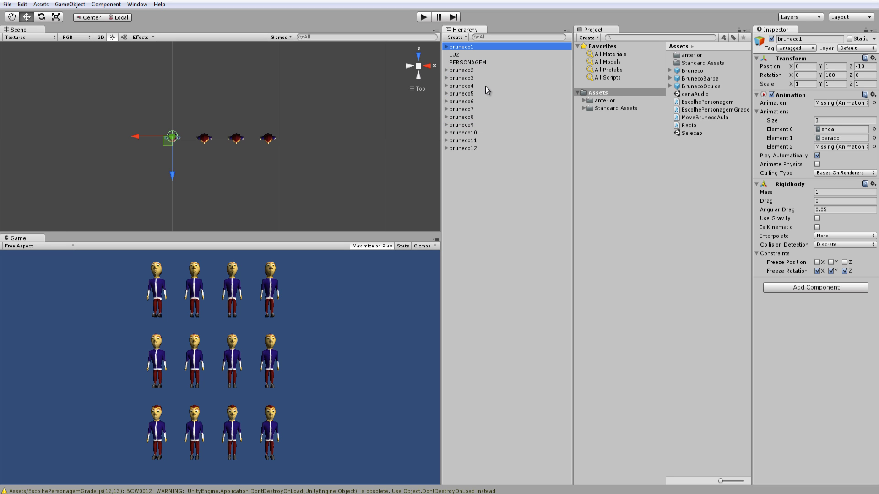
left_click_drag(472, 50, 471, 66)
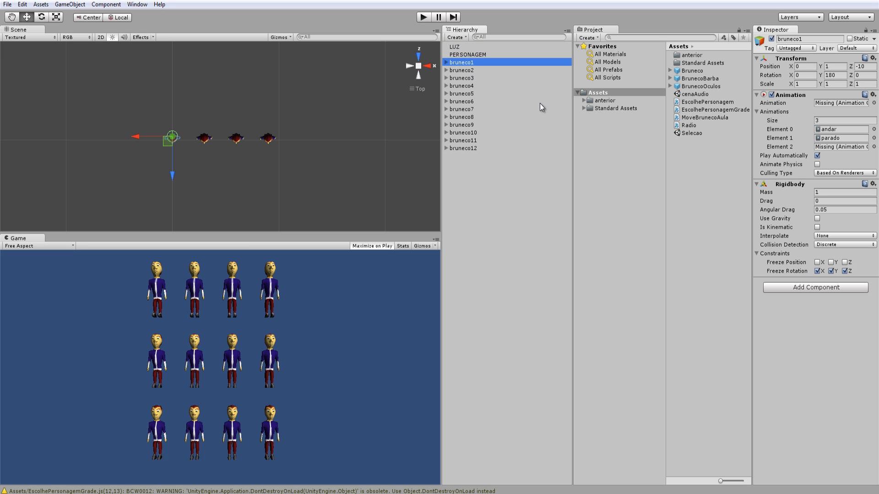
left_click(469, 55)
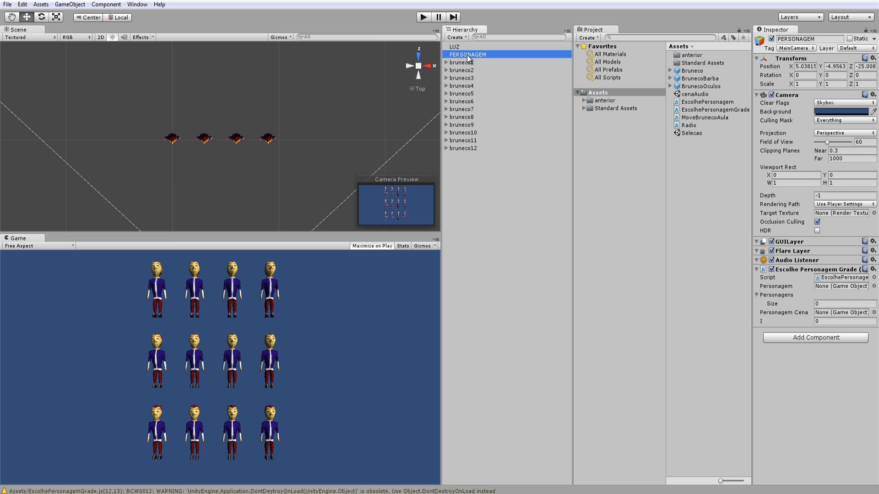
- Set the Personagens list size to 12 and fill Elements 0–3 with bruneco1–bruneco4
left_click(823, 304)
type("12")
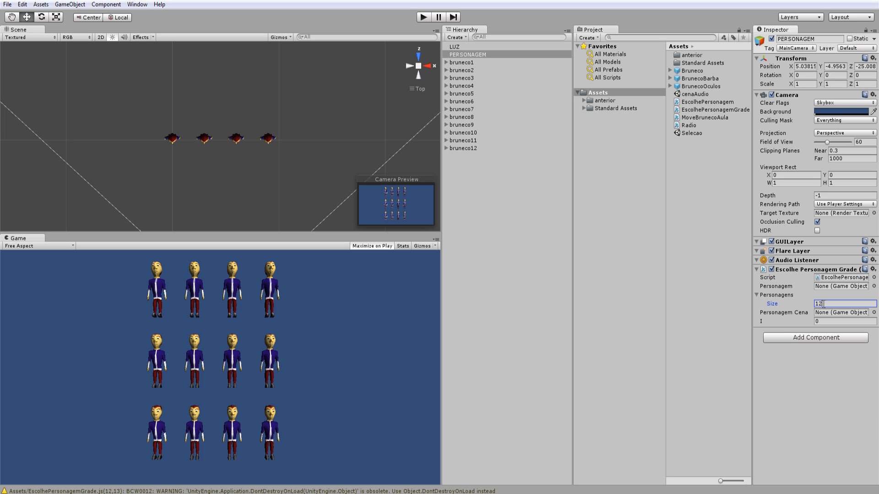
key("Return")
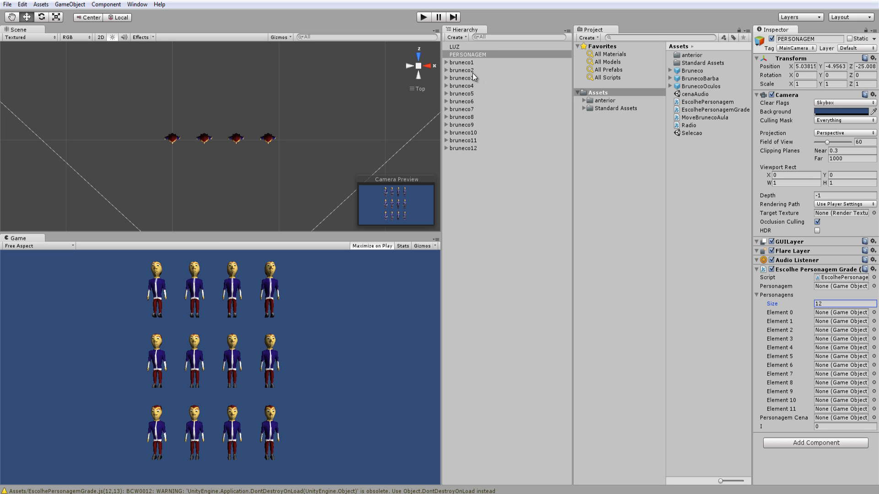
left_click_drag(468, 63, 841, 313)
left_click_drag(462, 70, 841, 321)
left_click_drag(472, 80, 841, 330)
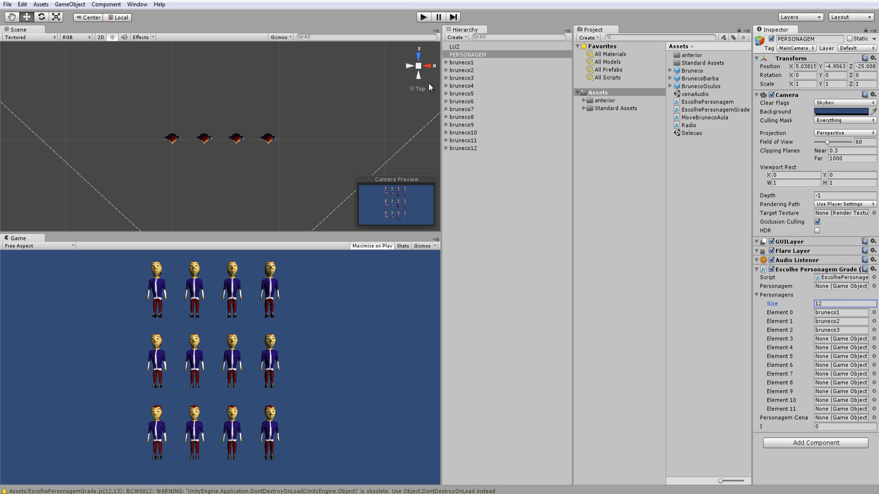
left_click_drag(461, 86, 842, 339)
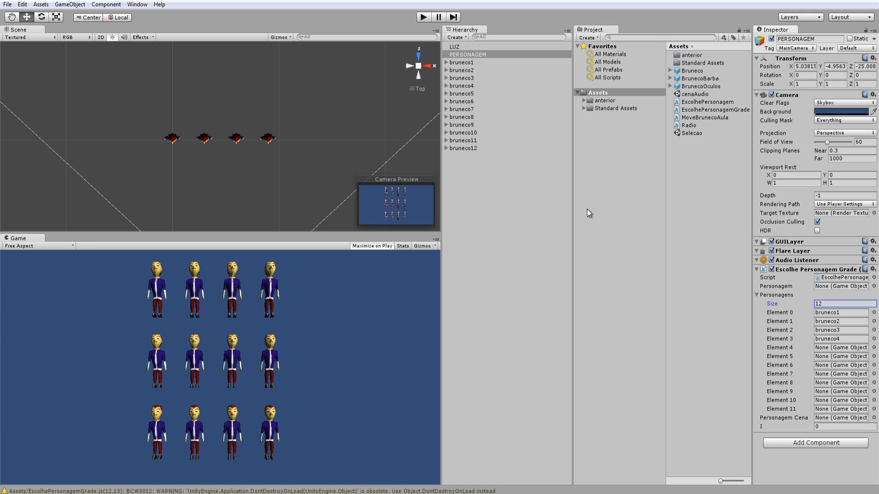
- Fill Elements 4–11 with bruneco5 through bruneco12 in order
left_click_drag(467, 94, 824, 352)
left_click(469, 94)
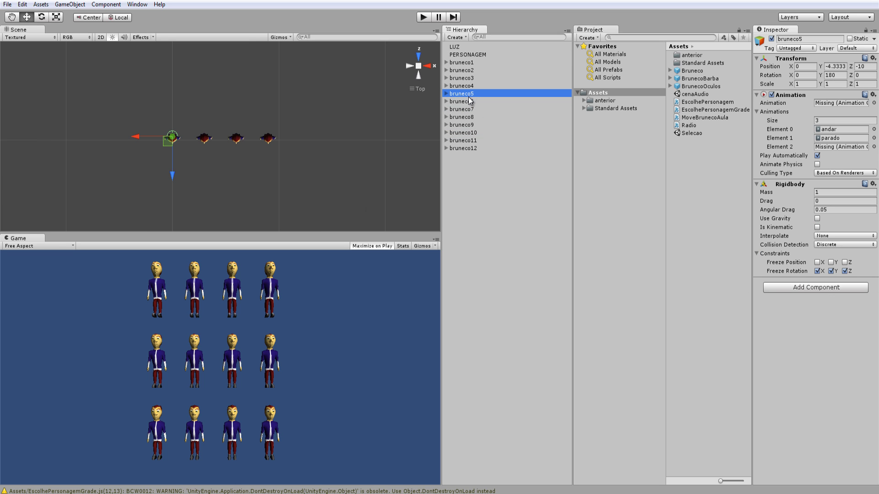
left_click(469, 54)
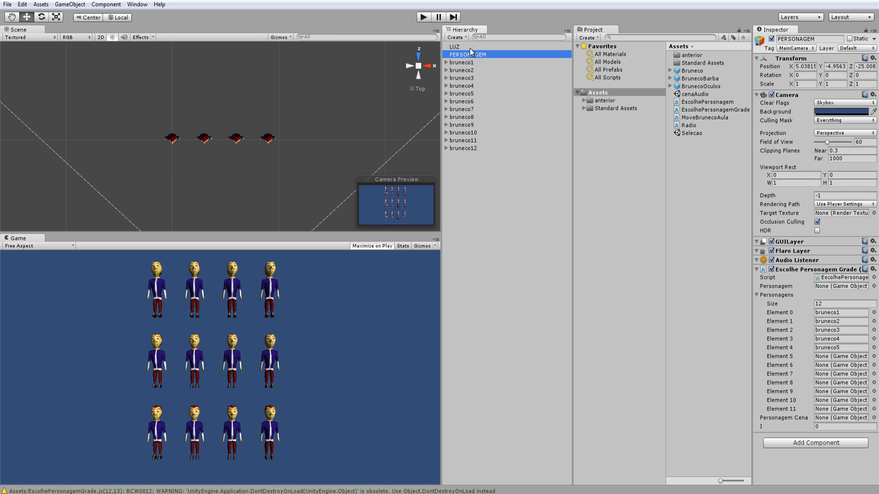
mouse_move(472, 93)
left_mouse_down()
mouse_move(865, 417)
mouse_move(838, 358)
left_mouse_up()
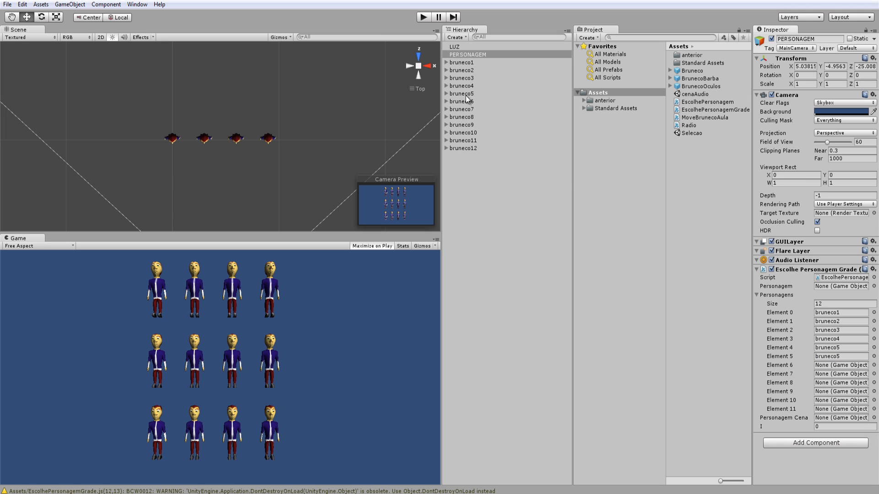
left_click_drag(467, 101, 828, 358)
left_click_drag(486, 109, 835, 369)
mouse_move(465, 116)
left_mouse_down()
mouse_move(849, 385)
mouse_move(847, 374)
left_mouse_up()
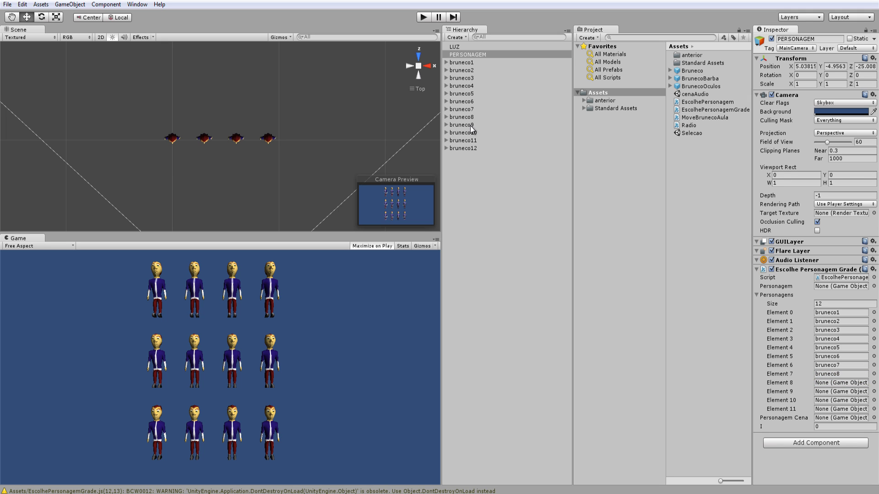
left_click_drag(471, 129, 842, 383)
left_click_drag(451, 134, 841, 391)
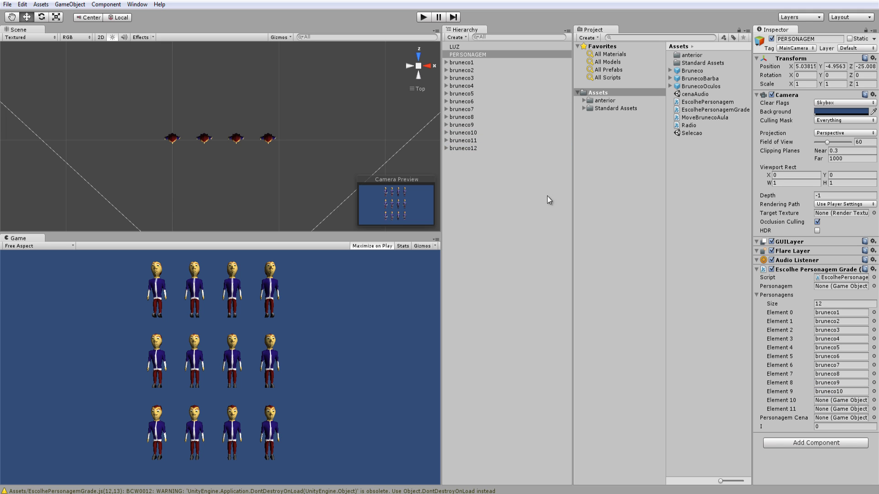
left_click_drag(463, 140, 848, 403)
left_click_drag(468, 147, 833, 406)
- Delete the preview character spawn-and-rotate block from Update in EscolhePersonagemGrade.js
double_click(416, 491)
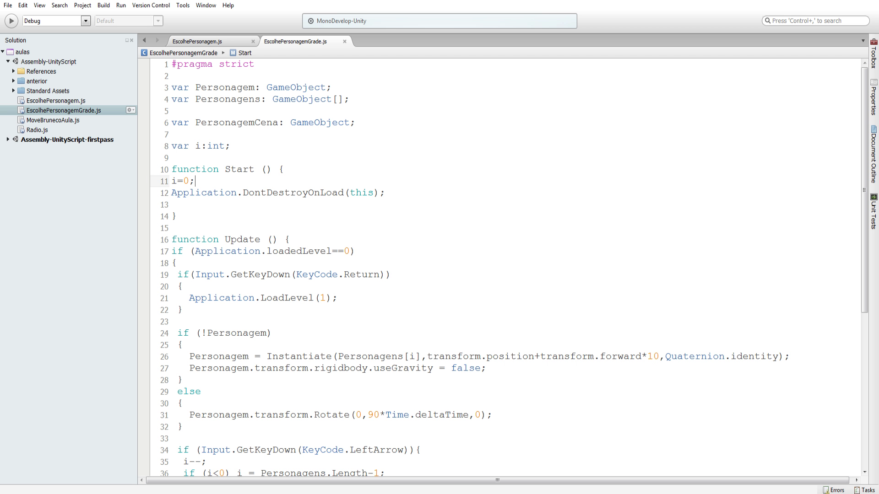
left_click(214, 38)
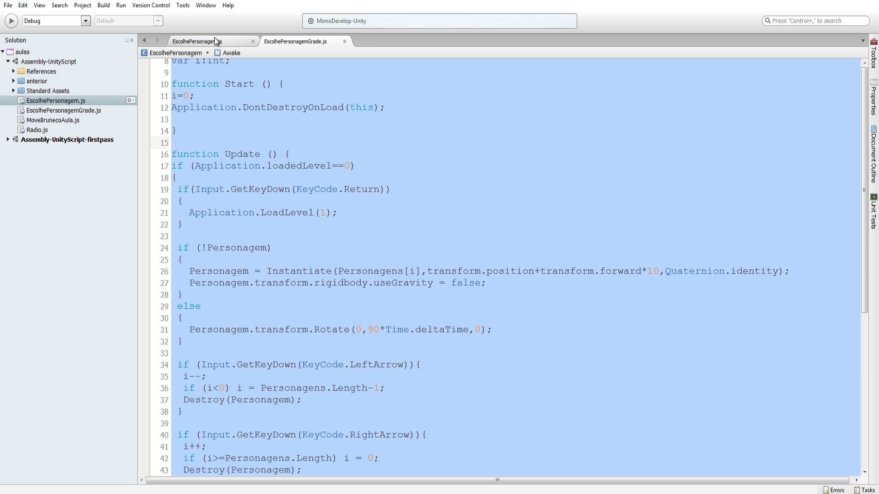
left_click(285, 42)
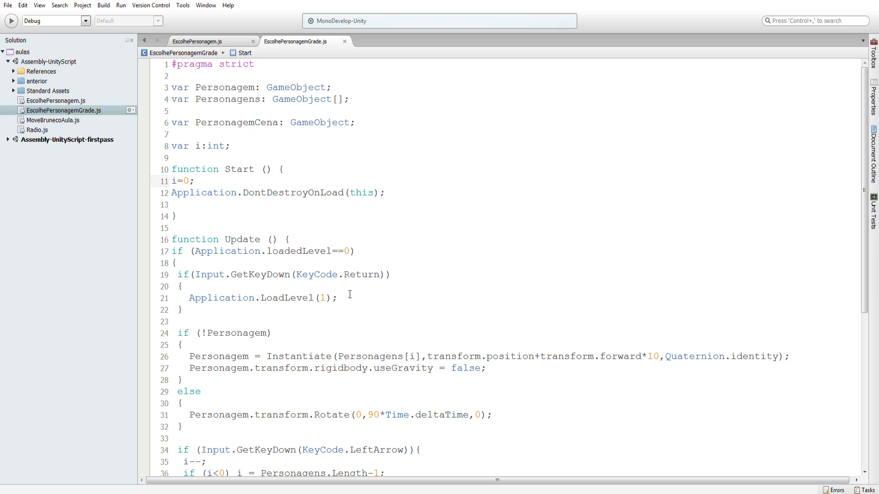
scroll(350, 294, "down", 7)
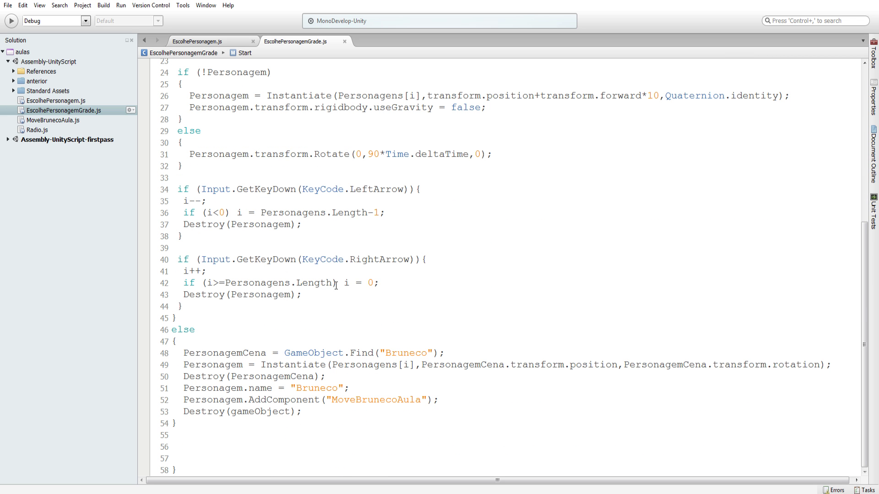
scroll(228, 293, "up", 4)
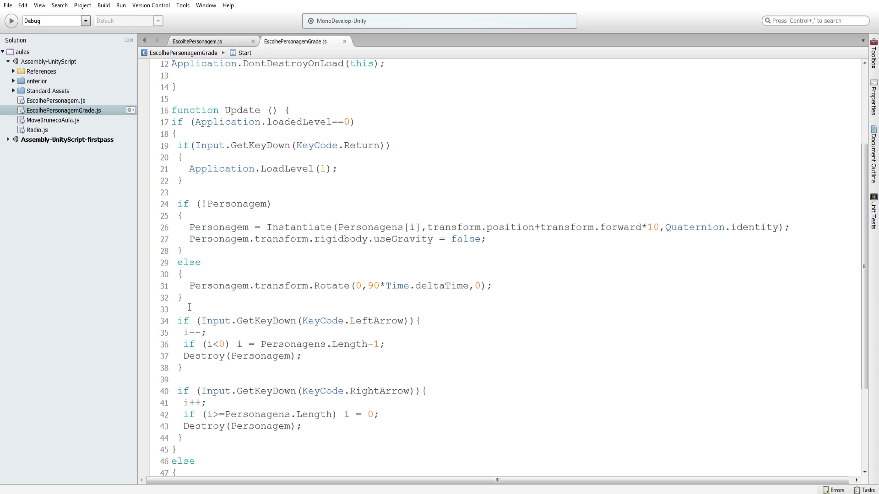
left_click_drag(189, 305, 175, 209)
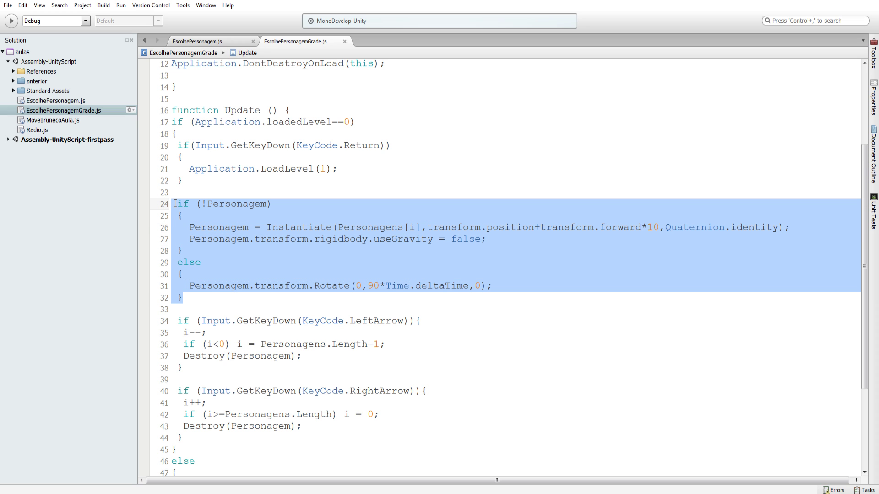
key("Delete")
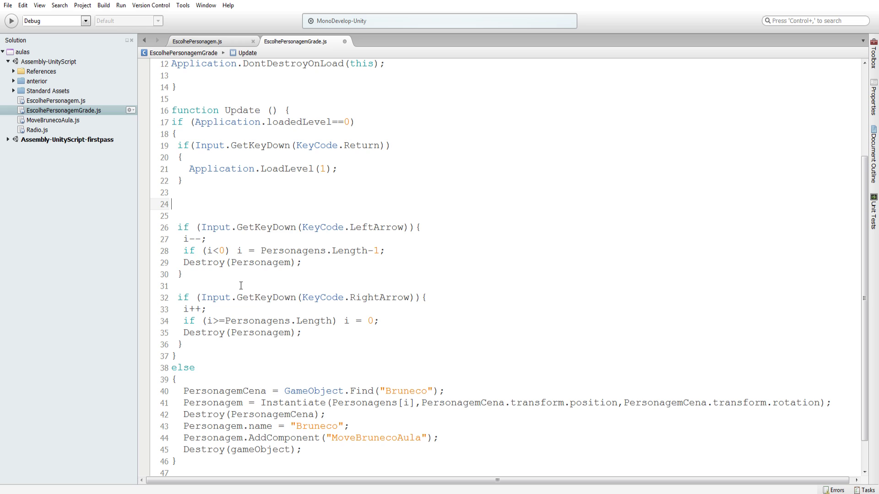
- Remove the Destroy(Personagem) lines from both the right- and left-arrow handlers
scroll(241, 285, "down", 1)
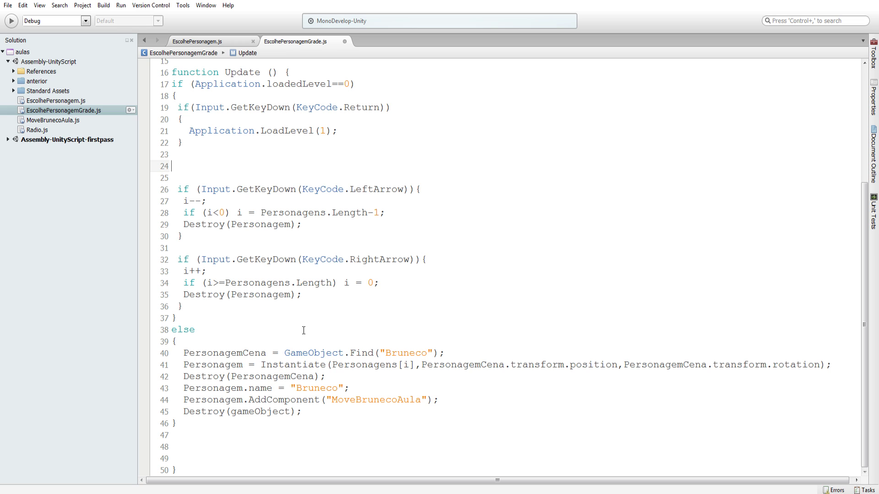
scroll(304, 330, "up", 2)
left_click_drag(323, 337, 135, 338)
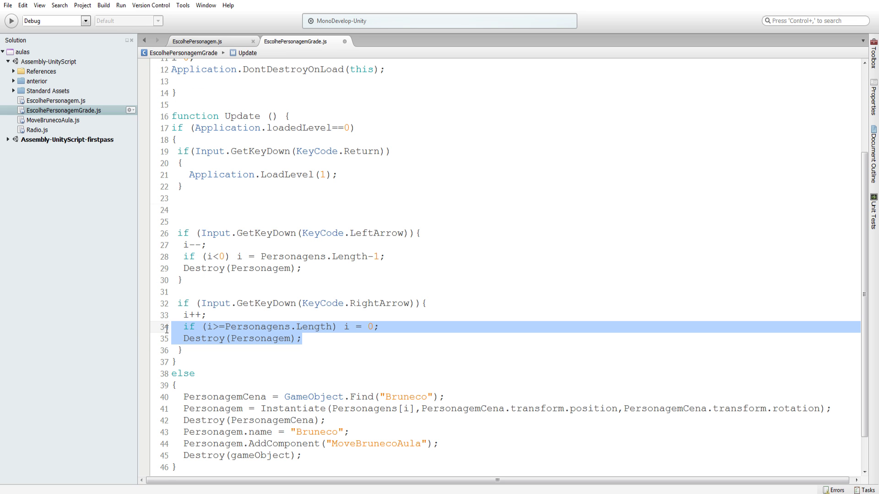
key("BackSpace")
key("BackSpace")
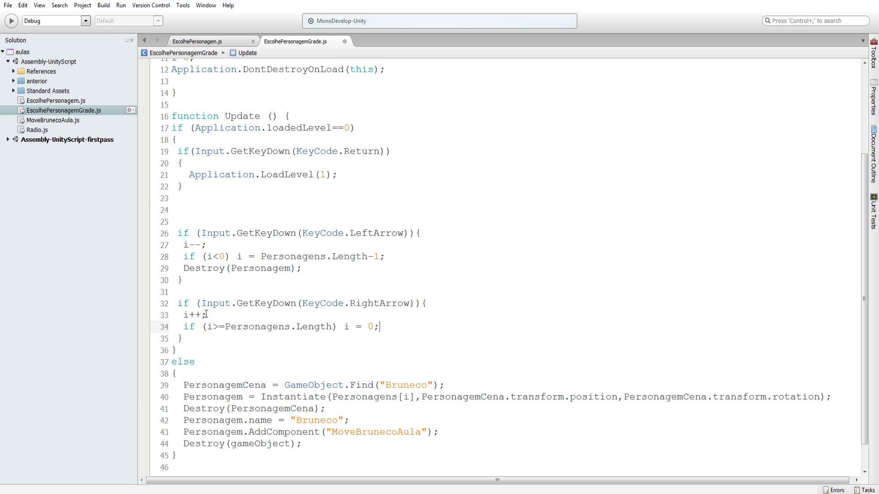
left_click_drag(337, 269, 123, 269)
key("BackSpace")
key("BackSpace")
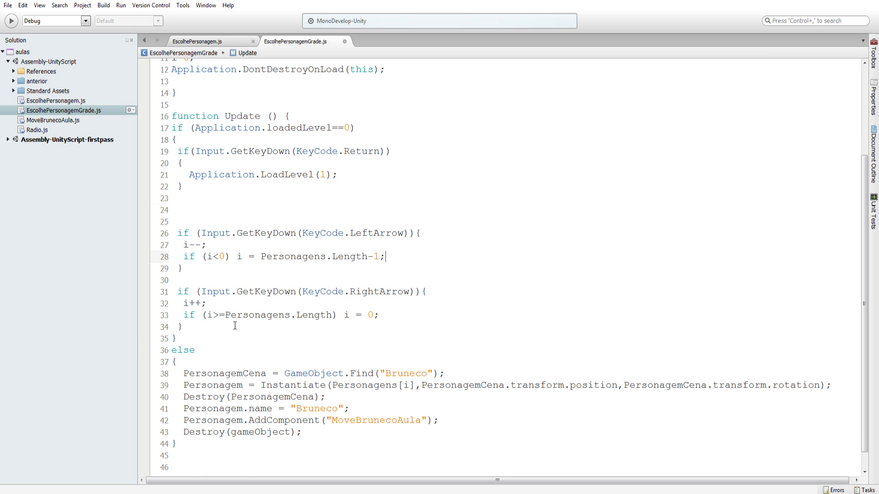
scroll(235, 325, "up", 2)
scroll(235, 325, "up", 3)
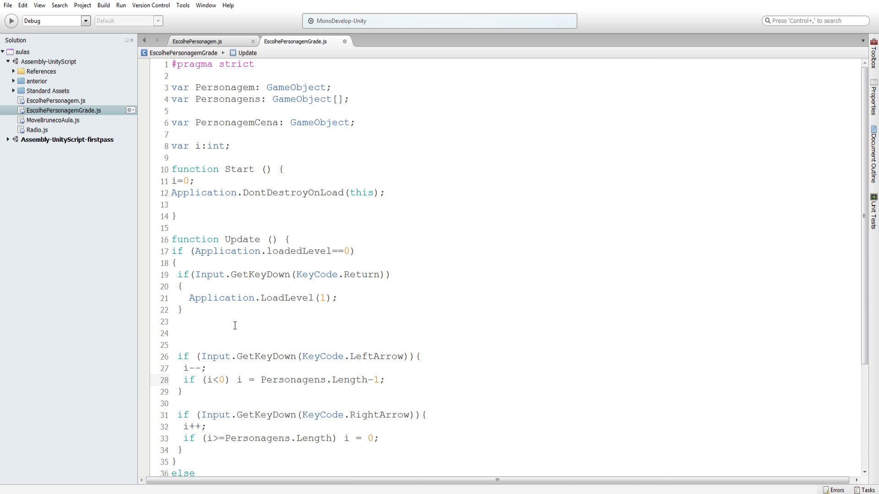
scroll(234, 325, "down", 3)
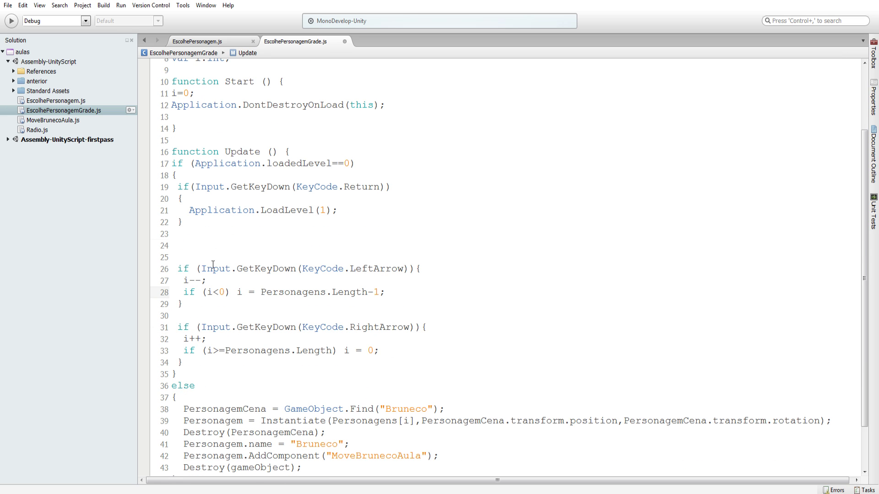
scroll(256, 193, "up", 3)
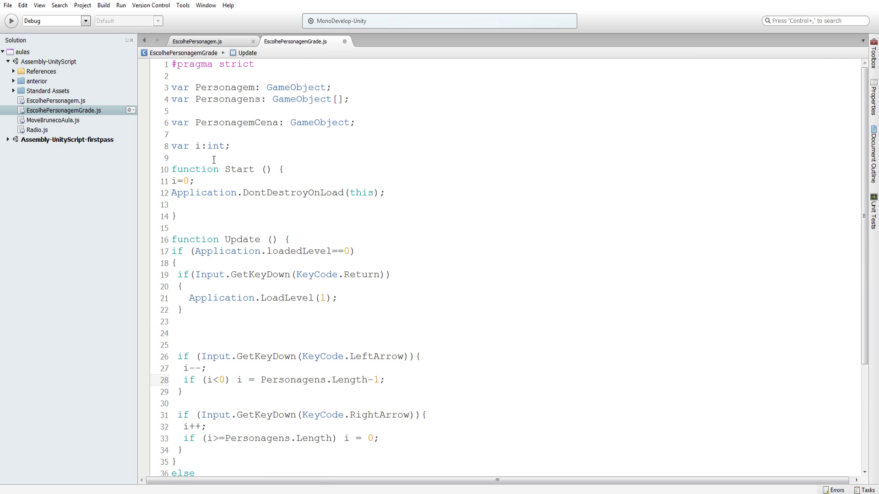
- Declare 'var j:int;' by duplicating the 'var i:int;' line below it
left_click_drag(234, 146, 145, 145)
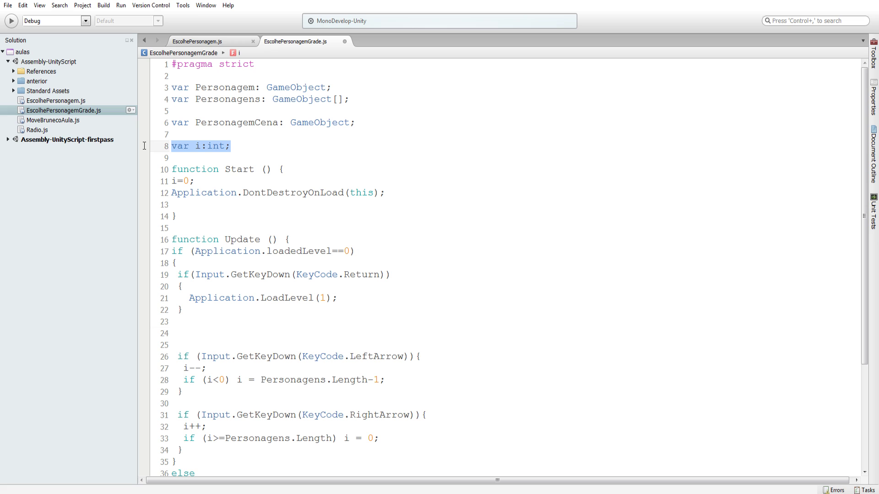
key("ctrl+c")
key("End")
key("Return")
key("ctrl+v")
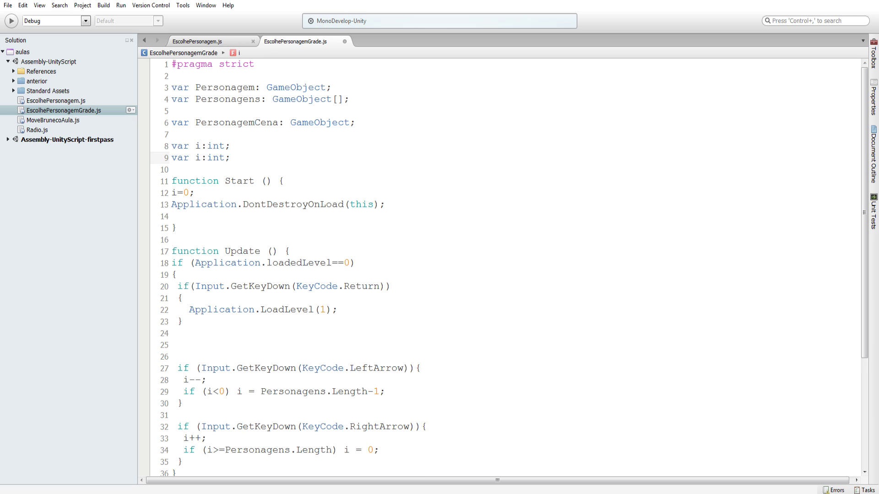
key("BackSpace")
type("j")
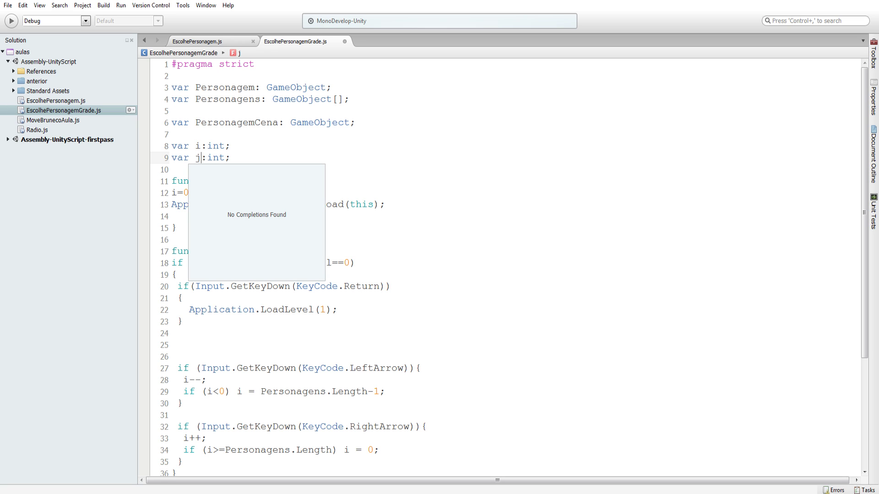
- Add 'var indice:int;' on the next line, then return to the Unity editor
left_click(236, 157)
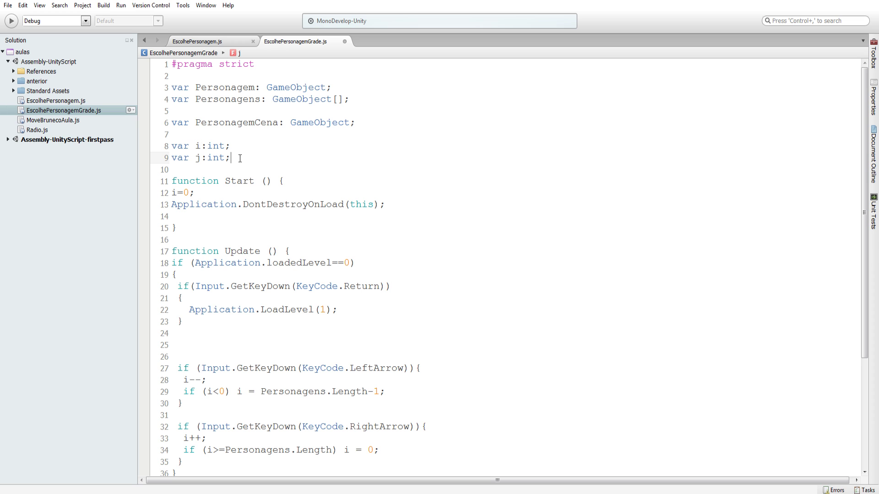
key("Return")
type("var")
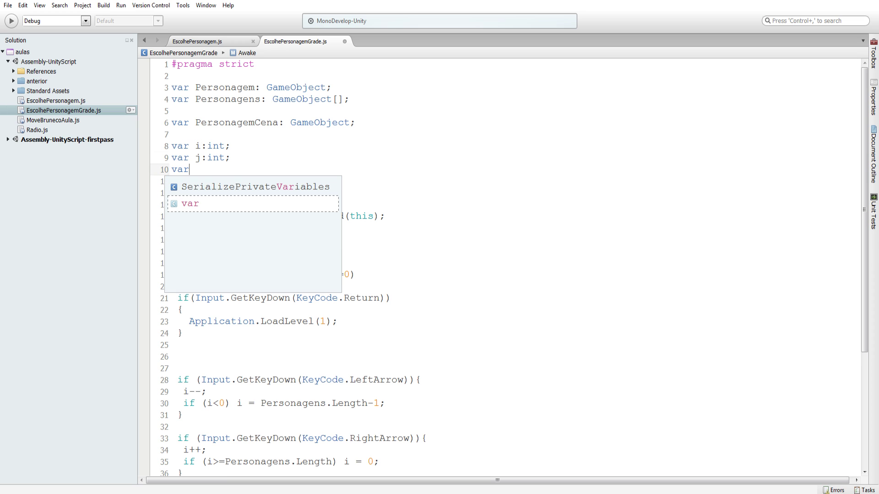
type(" indice")
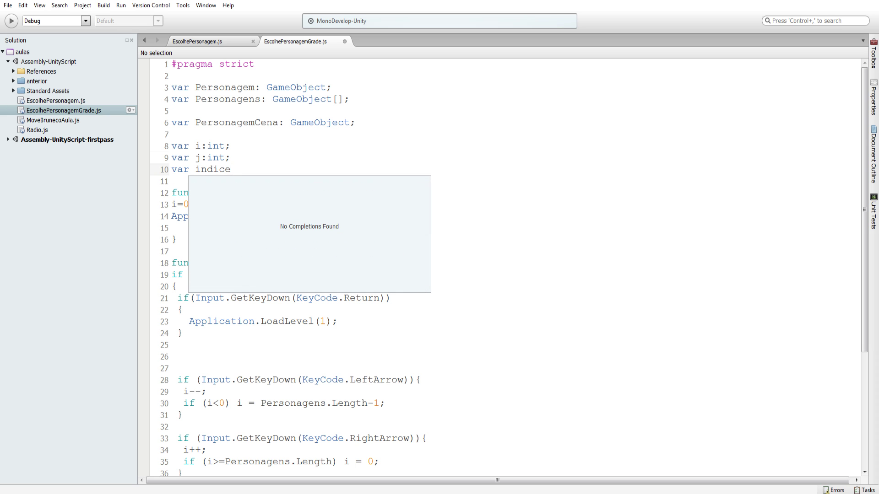
type(":int")
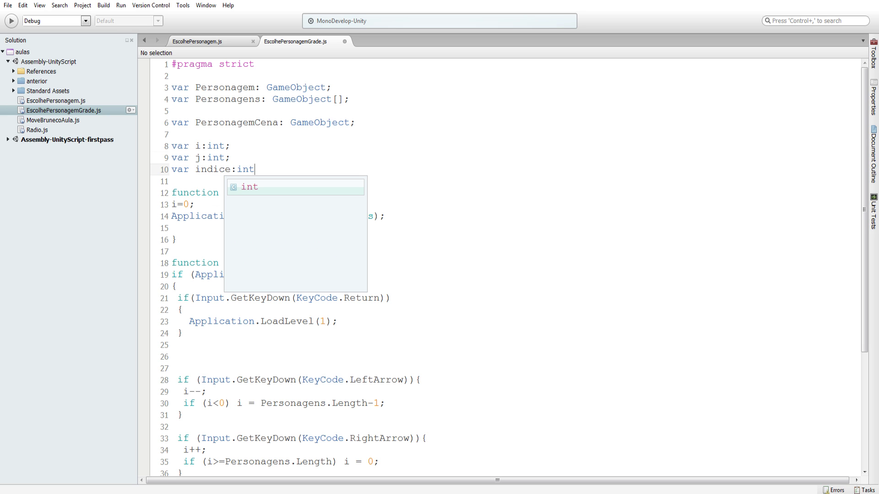
type(";")
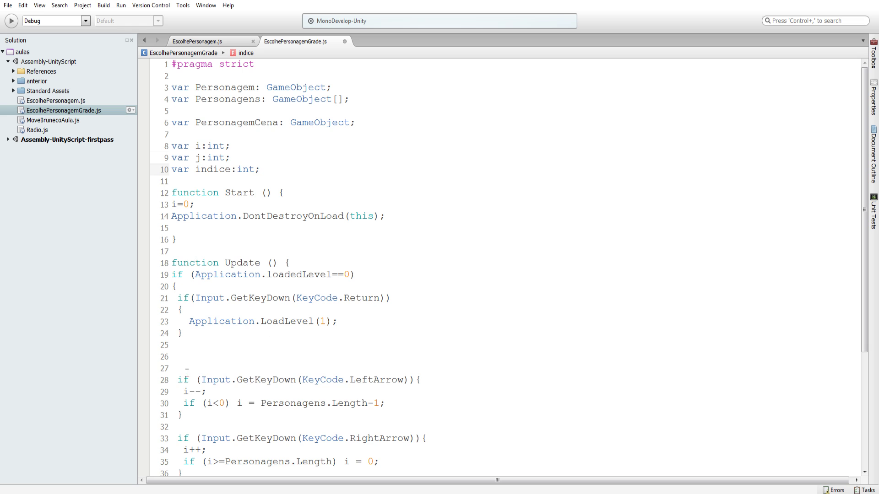
scroll(272, 337, "down", 4)
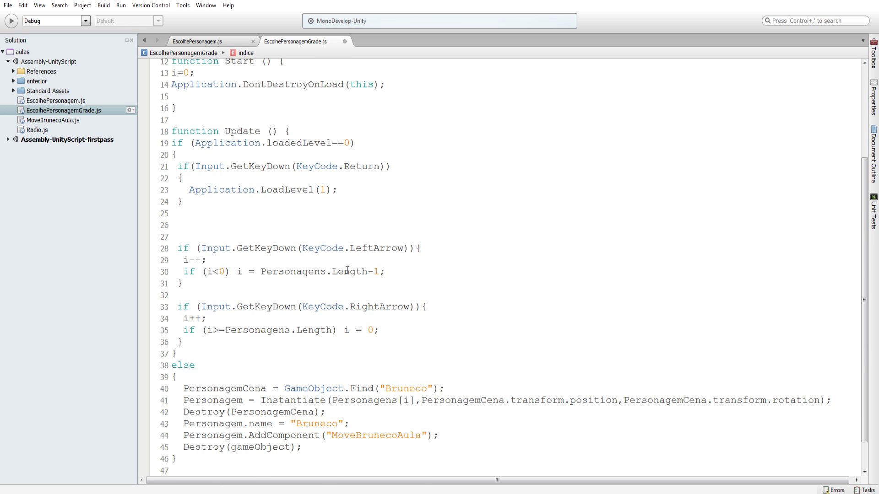
left_click_drag(368, 273, 262, 278)
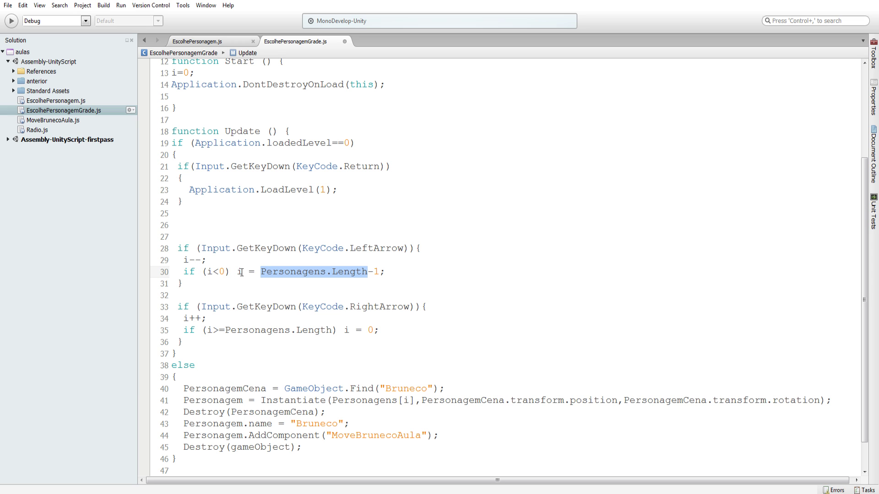
key("alt+Tab")
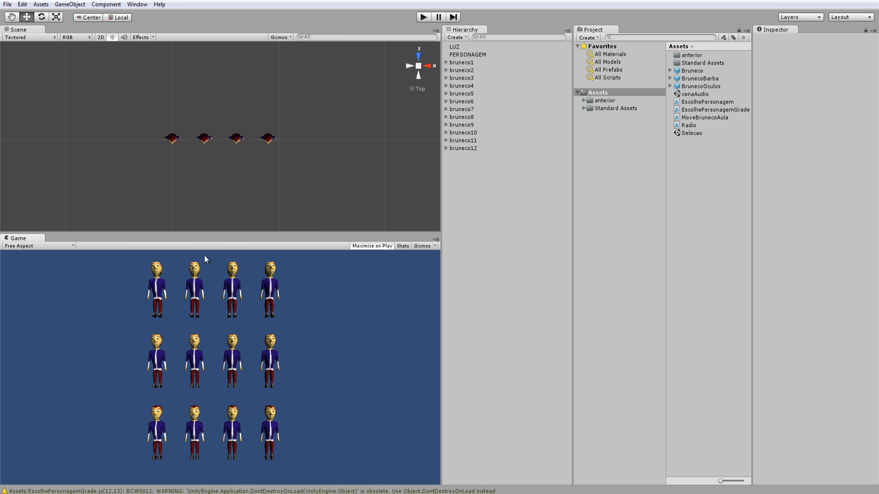
- View the grid from the back and select the four top-row characters left to right
left_click(418, 55)
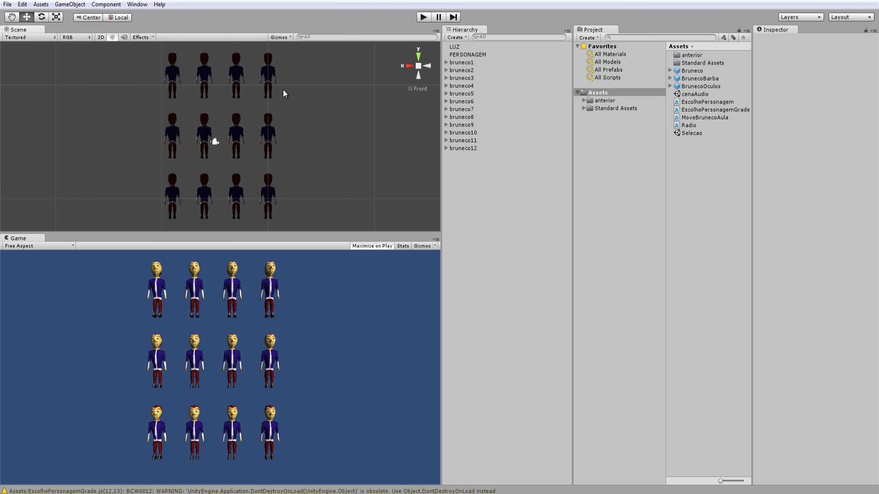
left_click(412, 68)
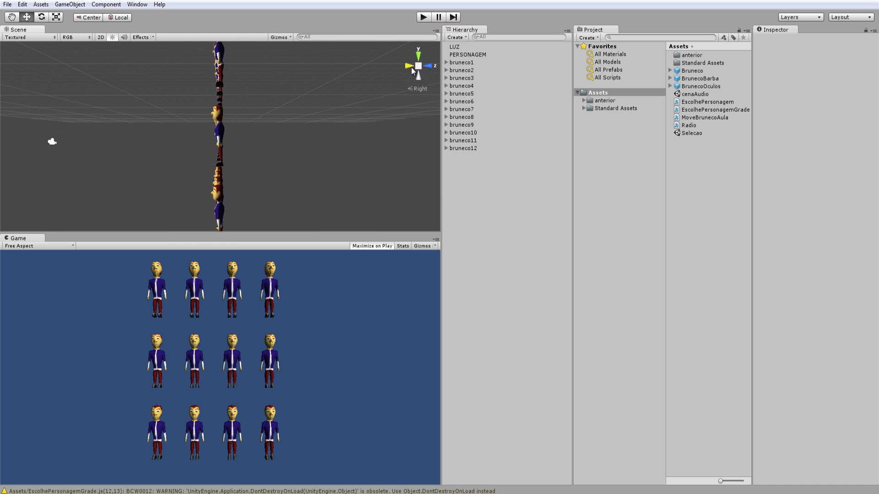
left_click(411, 65)
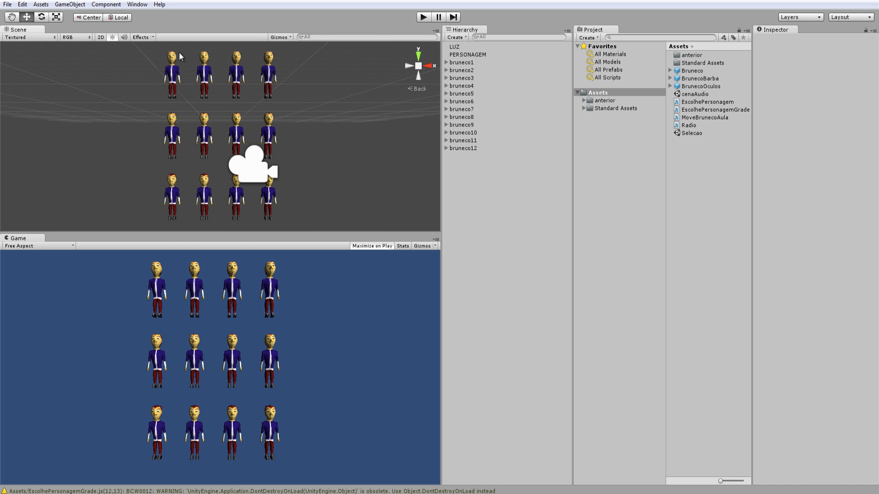
left_click(178, 56)
left_click(216, 59)
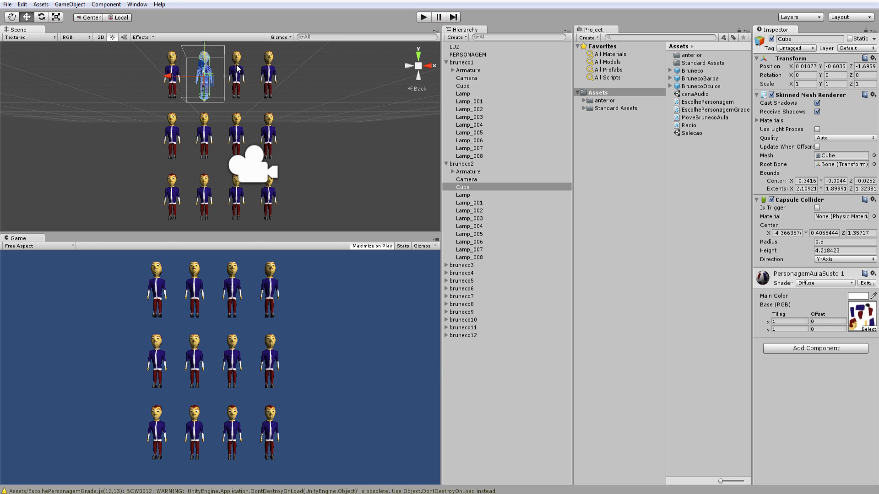
left_click(238, 69)
left_click(273, 69)
left_click(176, 70)
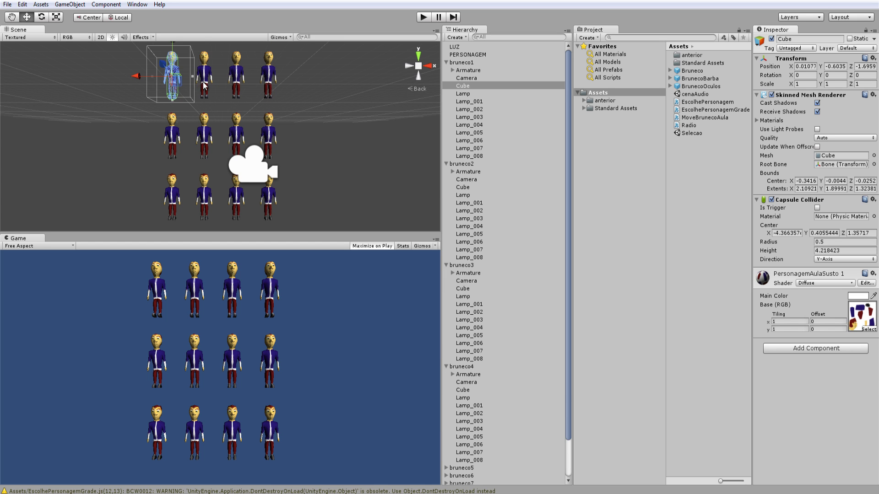
- Step through the top-row characters again to confirm their order, then go back to MonoDevelop
left_click(204, 85)
left_click(237, 79)
left_click(271, 79)
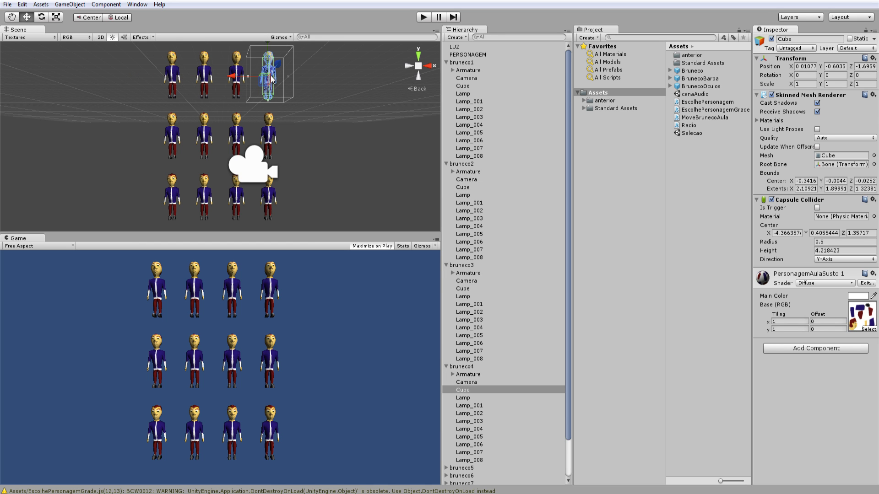
left_click(182, 72)
left_click(207, 90)
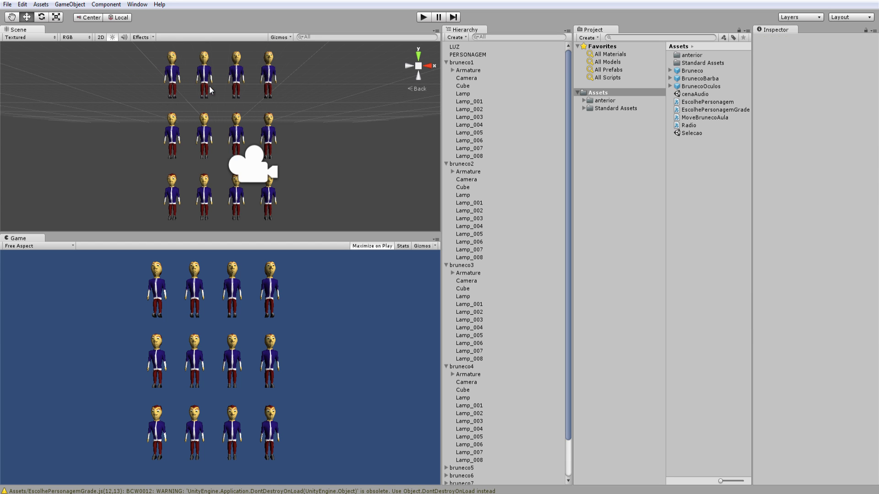
left_click(207, 68)
left_click(235, 71)
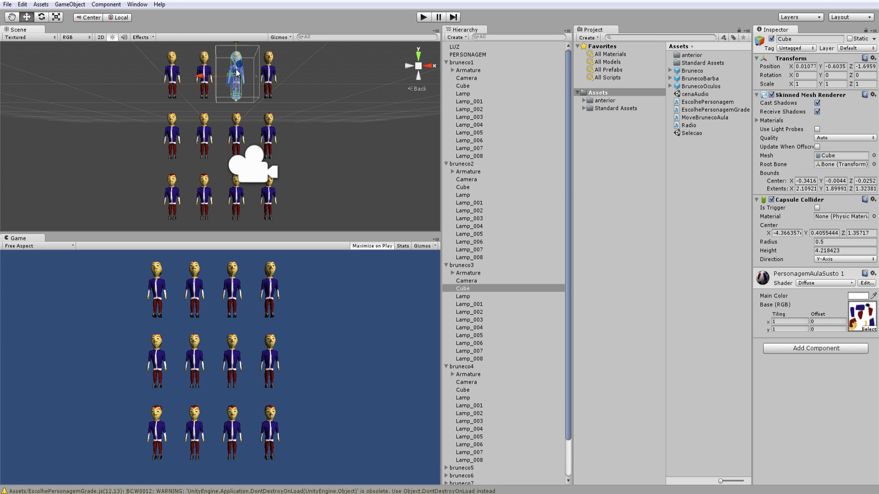
left_click(270, 73)
key("alt+Tab")
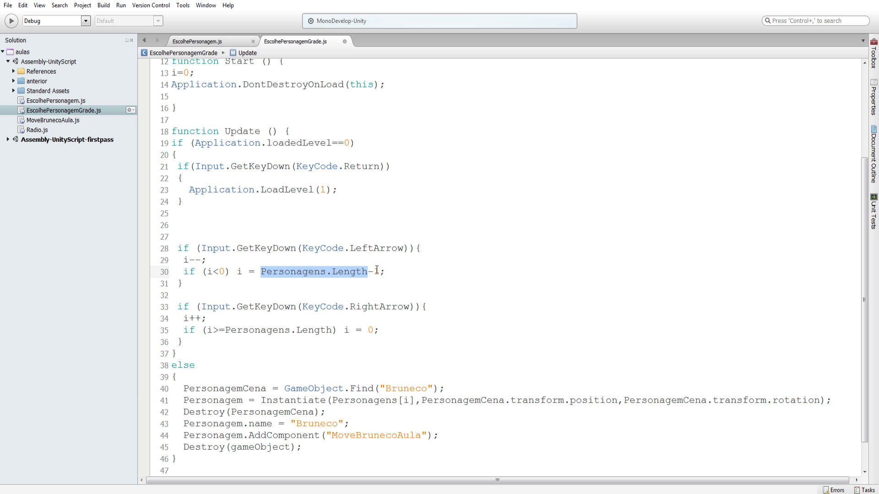
- Replace the Personagens.Length limits on lines 30 and 35 with 3
left_click_drag(380, 271, 259, 271)
type("3;")
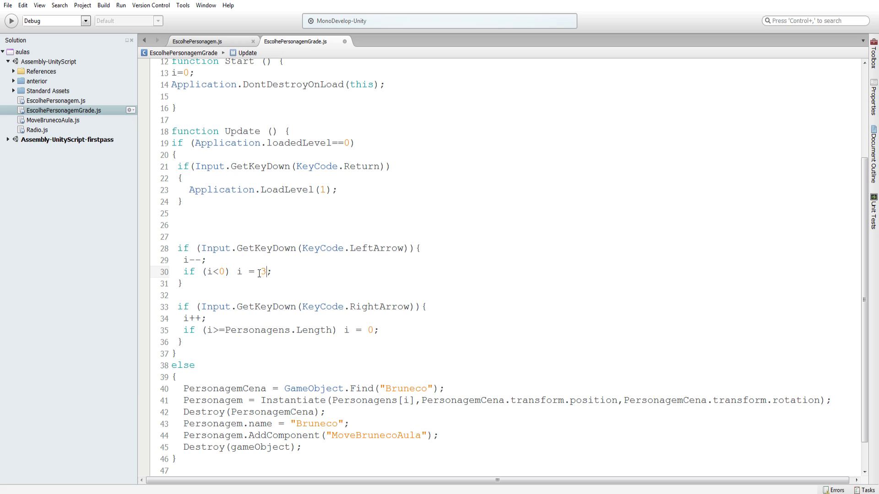
left_click_drag(332, 330, 219, 330)
type("3")
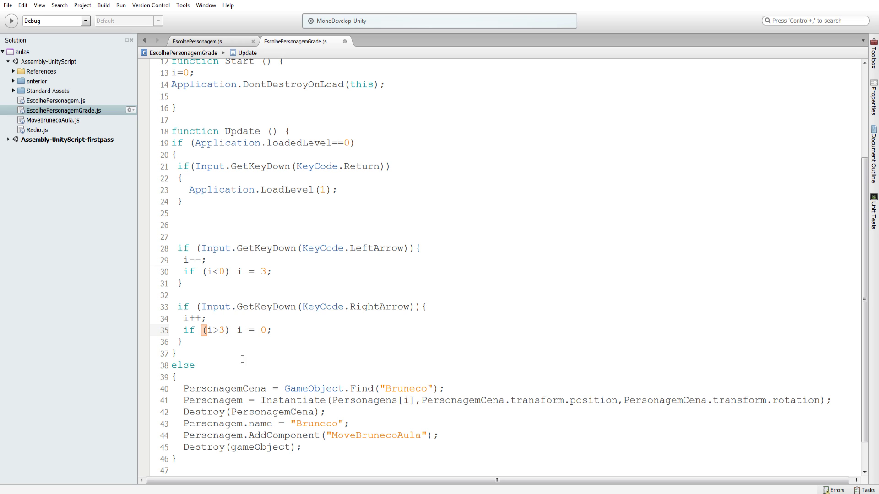
- Select the left- and right-arrow blocks on lines 28–36 for copying
left_click(380, 248)
left_click_drag(201, 339, 159, 254)
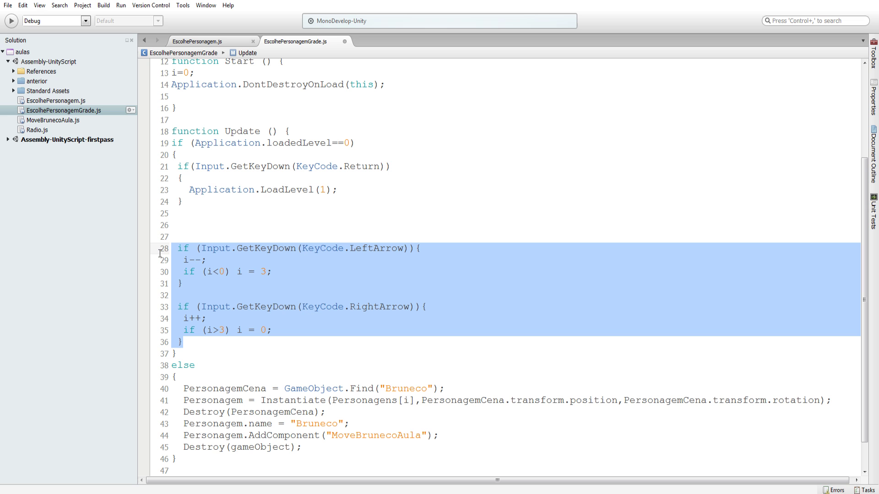
left_click(196, 338)
- Paste a duplicate of both arrow-key blocks onto lines 38–46 and select LeftArrow on line 38
key("Return")
key("Return")
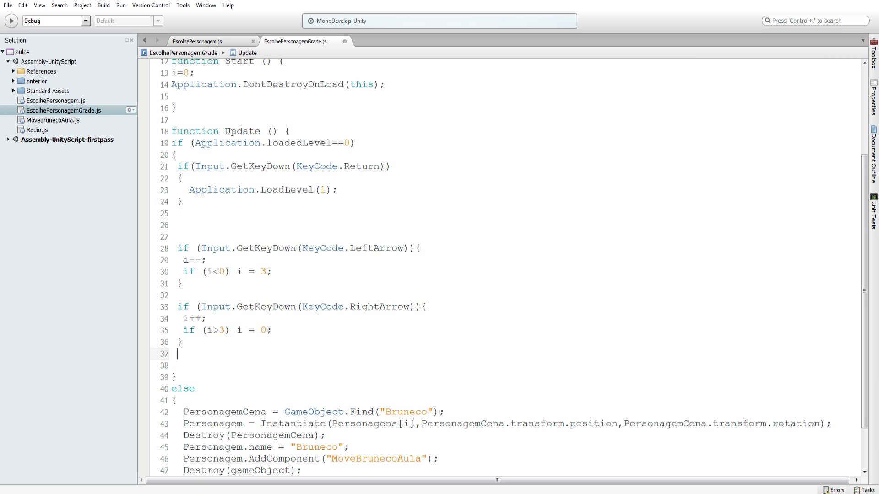
key("ctrl+v")
scroll(133, 374, "down", 5)
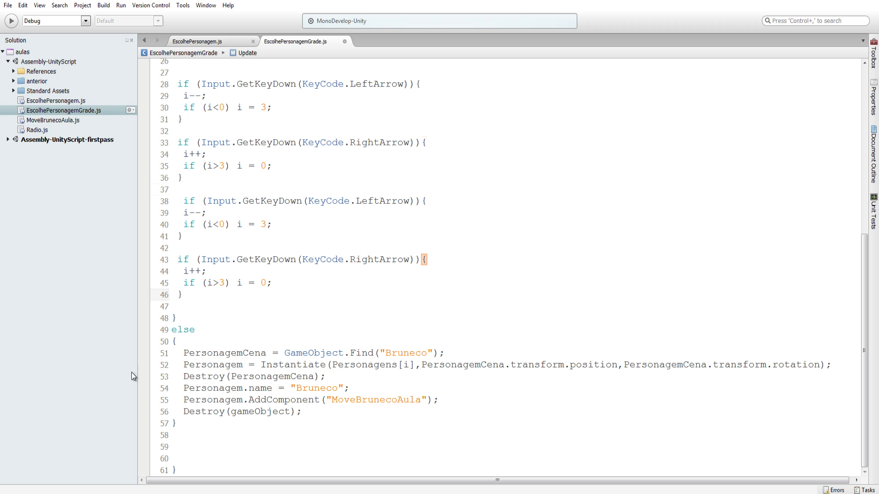
scroll(356, 325, "up", 2, "ctrl")
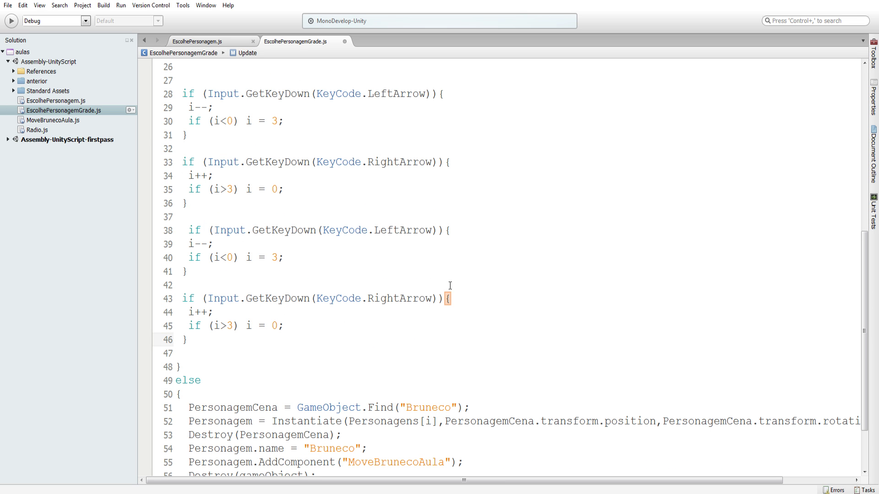
double_click(406, 230)
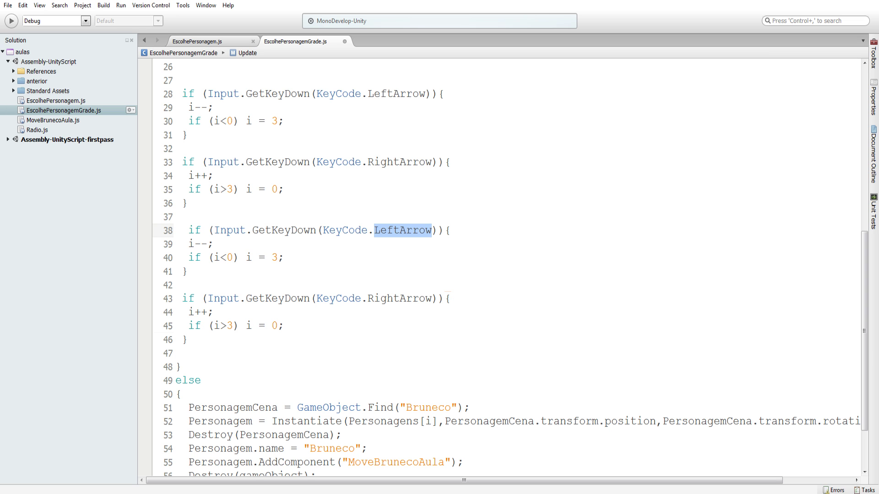
- Select the left-column characters from top row to bottom row in Unity, then return to MonoDevelop
key("alt+Tab")
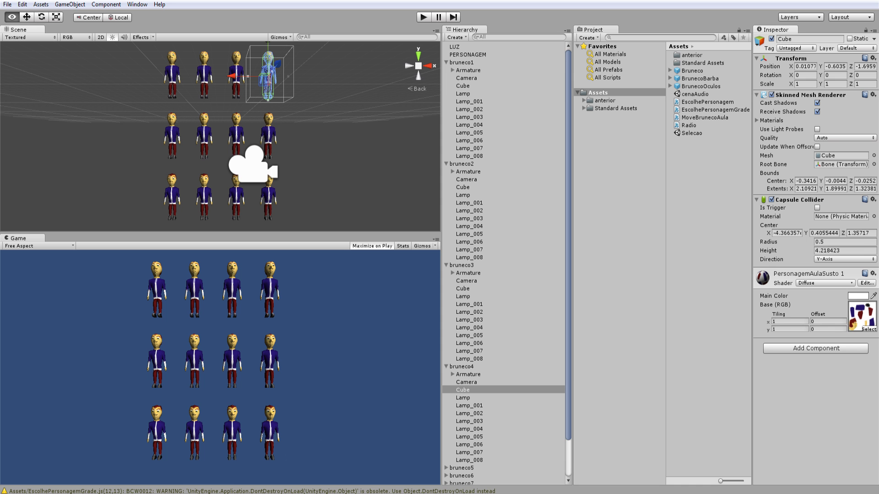
left_click(157, 299)
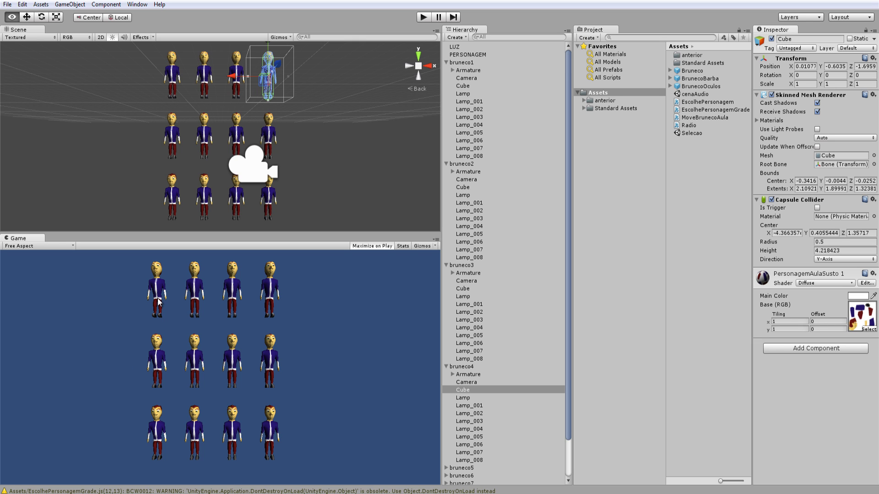
left_click(176, 77)
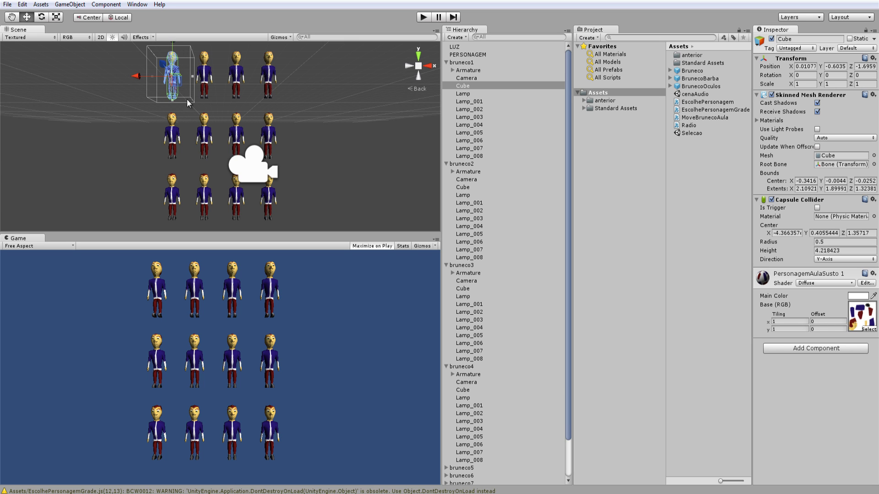
left_click(177, 141)
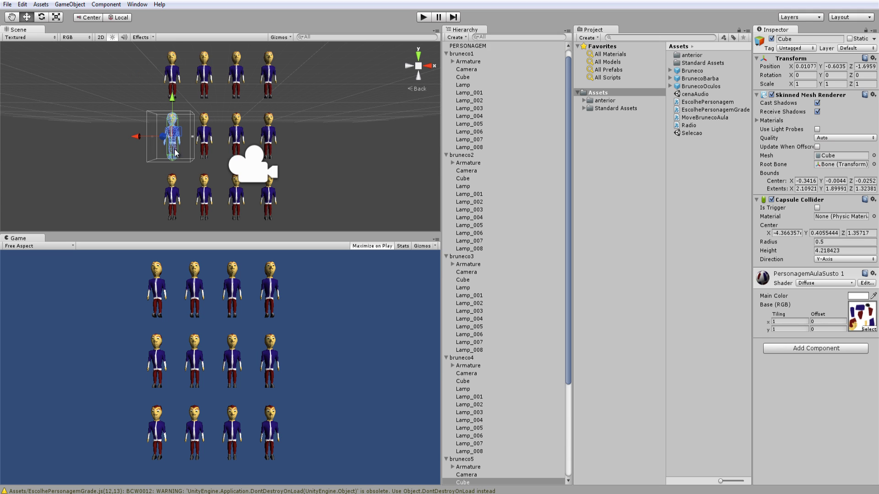
left_click(173, 193)
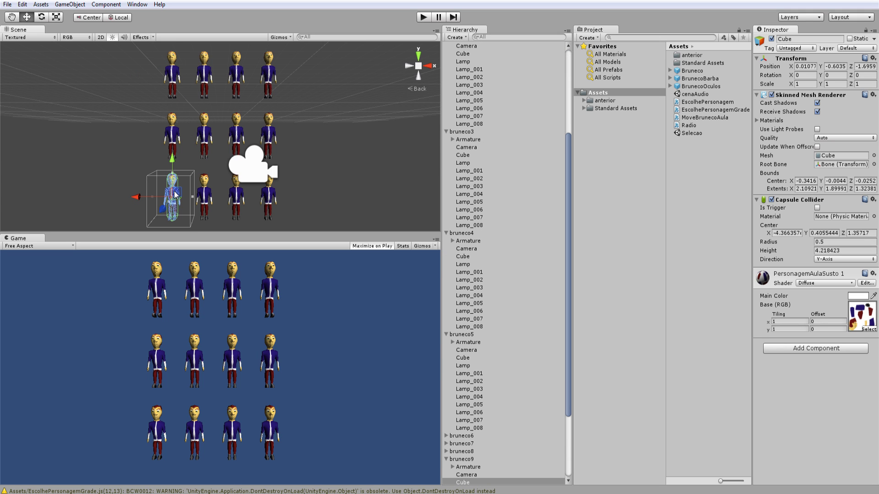
left_click(170, 60)
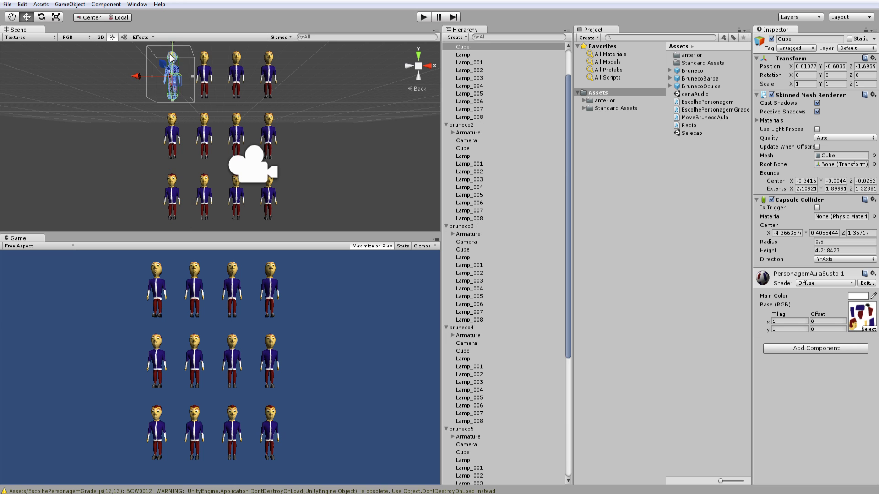
left_click(171, 178)
left_click(167, 200)
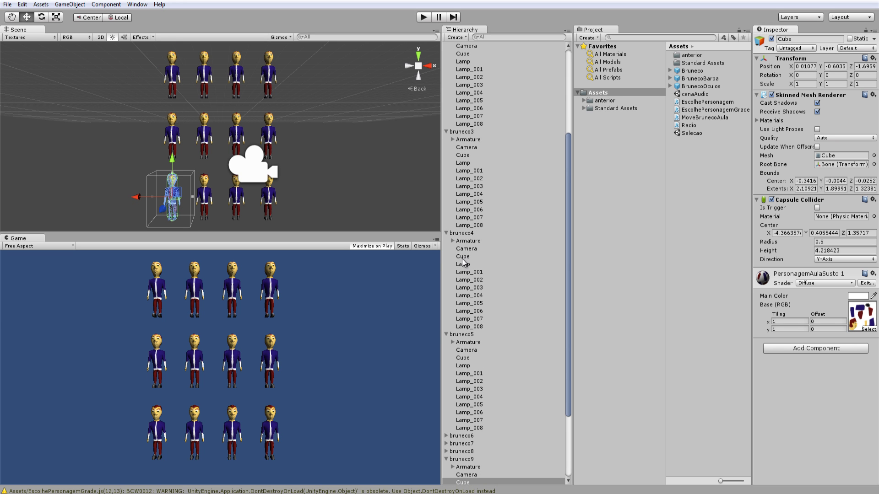
mouse_move(353, 492)
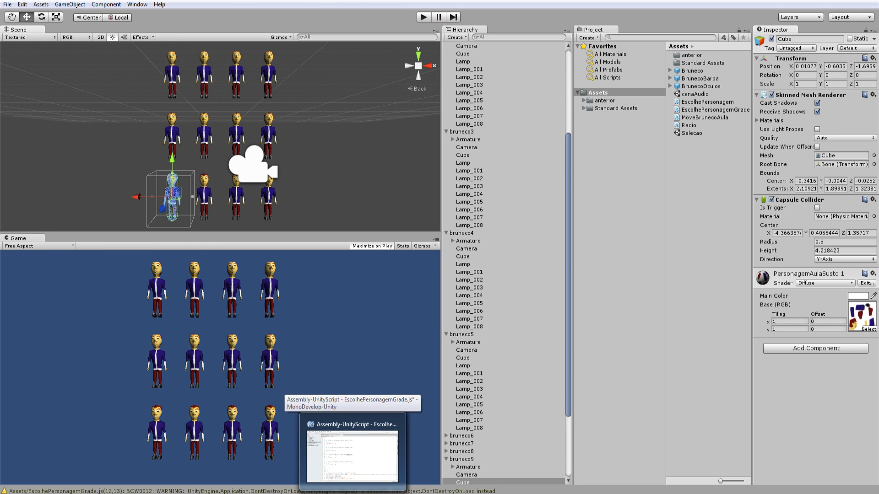
left_click(353, 442)
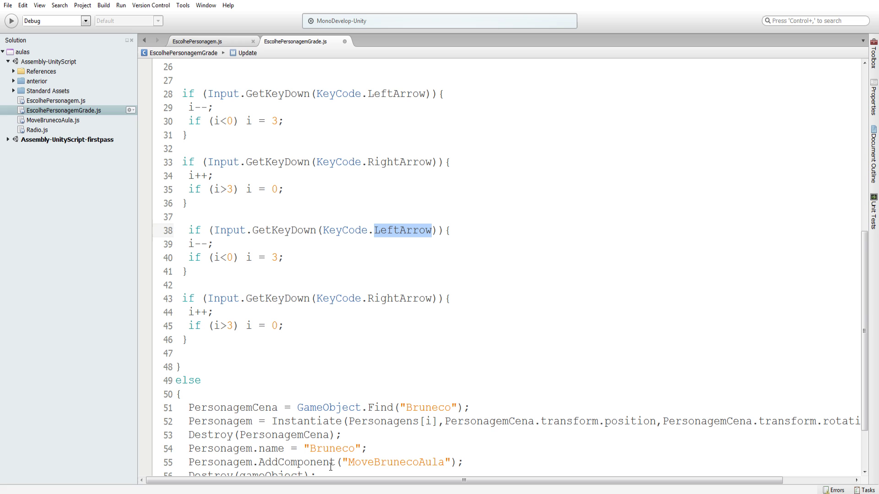
- Change the key check on line 38 from LeftArrow to KeyCode.UpArrow
left_click(195, 245)
double_click(418, 227)
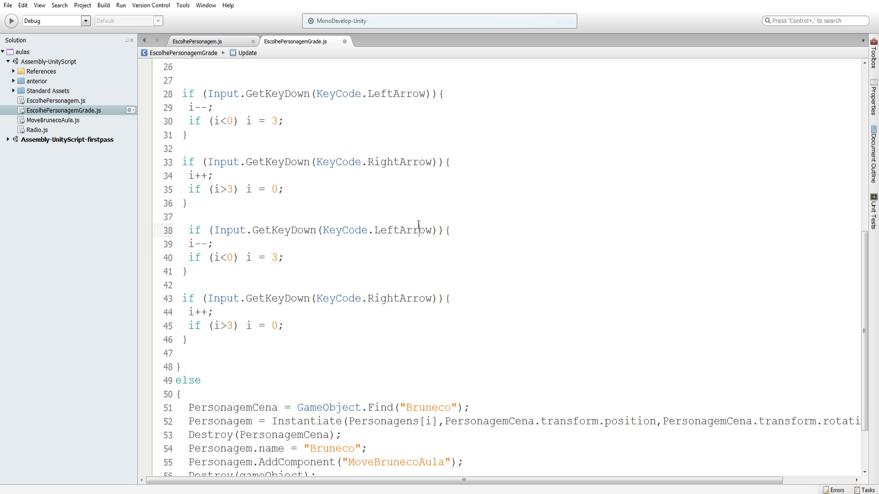
key("BackSpace")
key("ctrl+space")
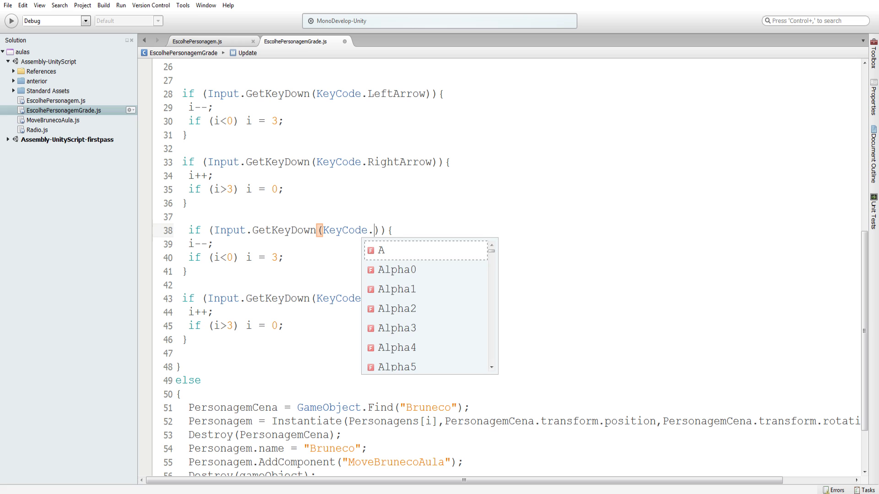
type("u")
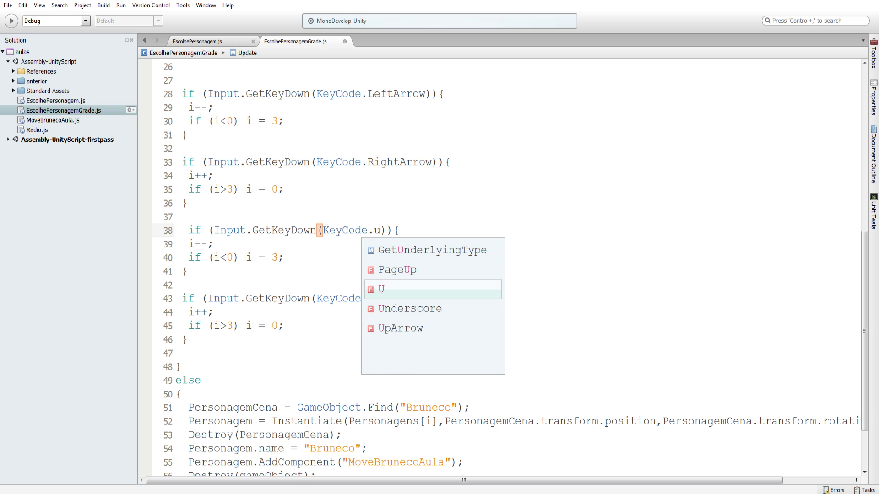
key("Down")
key("Down")
key("Return")
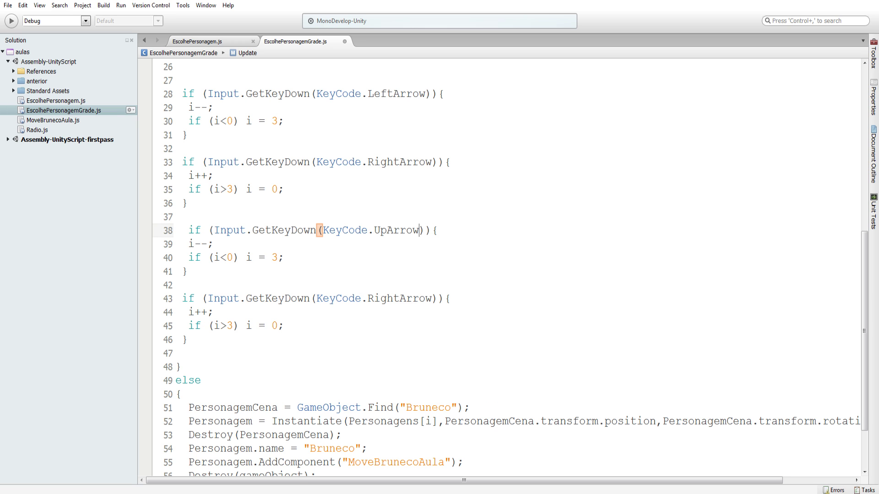
- Make line 39 decrement j, and line 40 wrap j to 2 when below 0
left_click(200, 241)
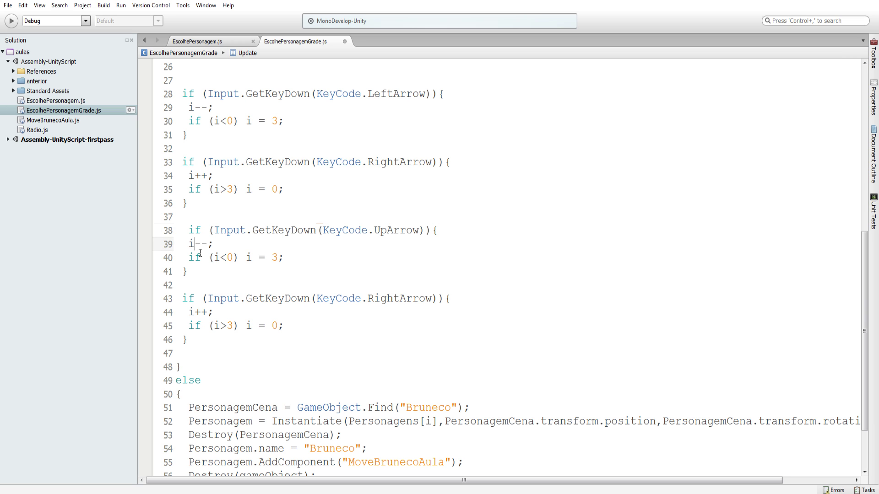
key("BackSpace")
type("j")
left_click(233, 230)
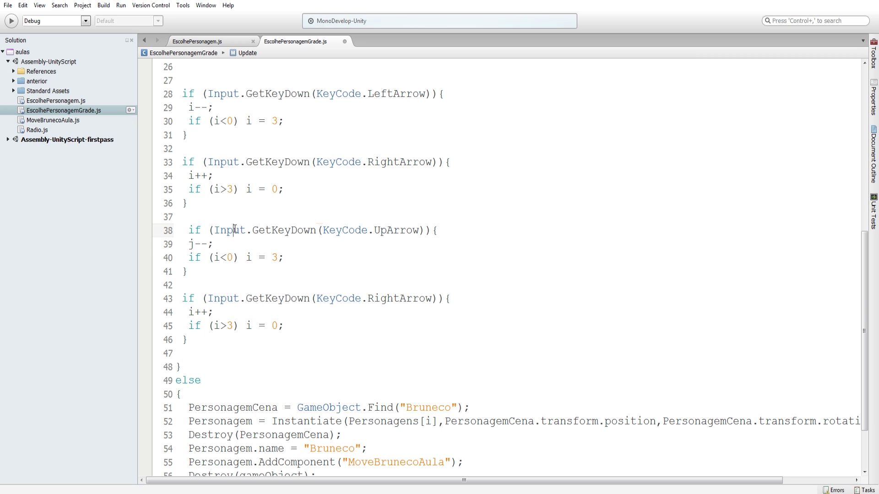
double_click(217, 259)
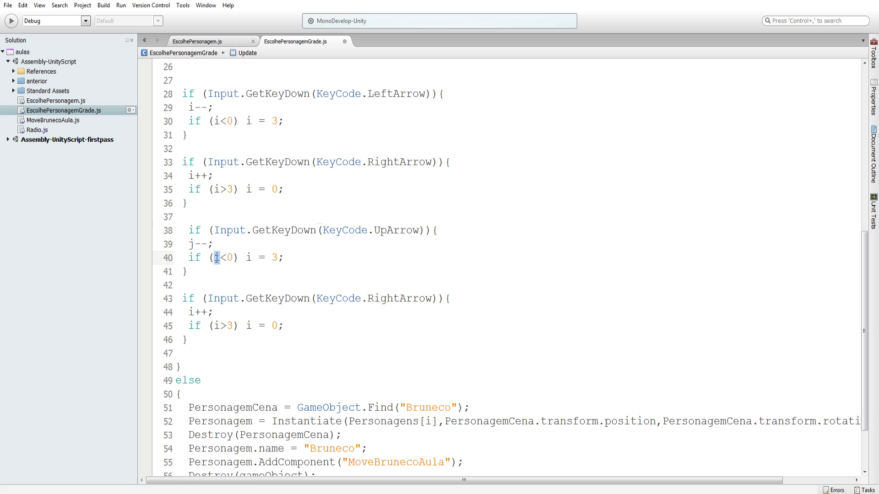
type("j")
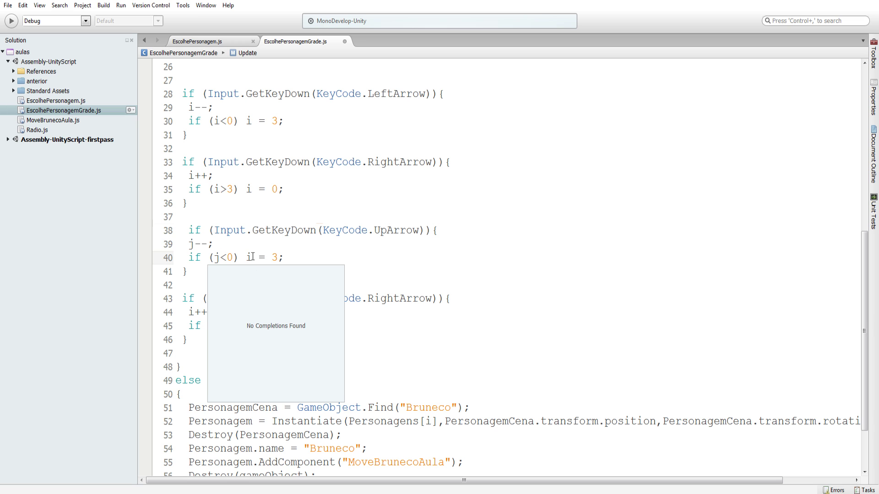
double_click(249, 259)
type("j")
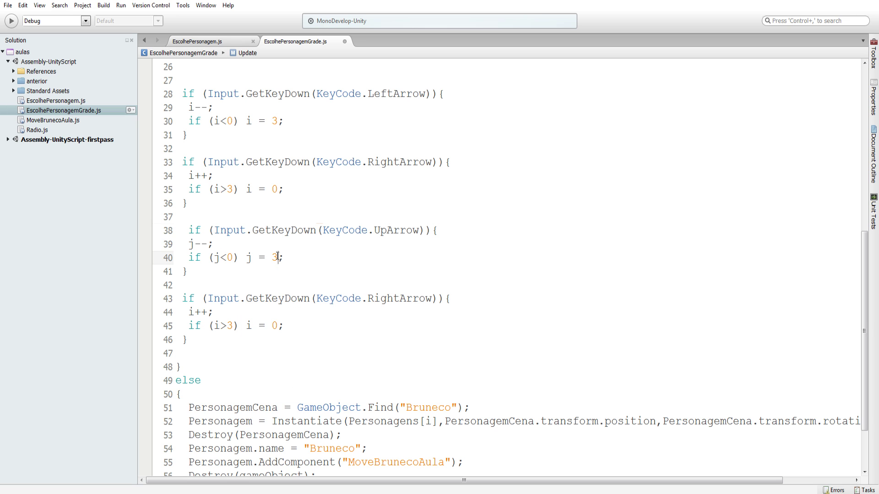
double_click(274, 257)
type("2")
- Replace RightArrow with KeyCode.DownArrow in the copied check on line 43
double_click(414, 300)
key("BackSpace")
key("BackSpace")
type(",")
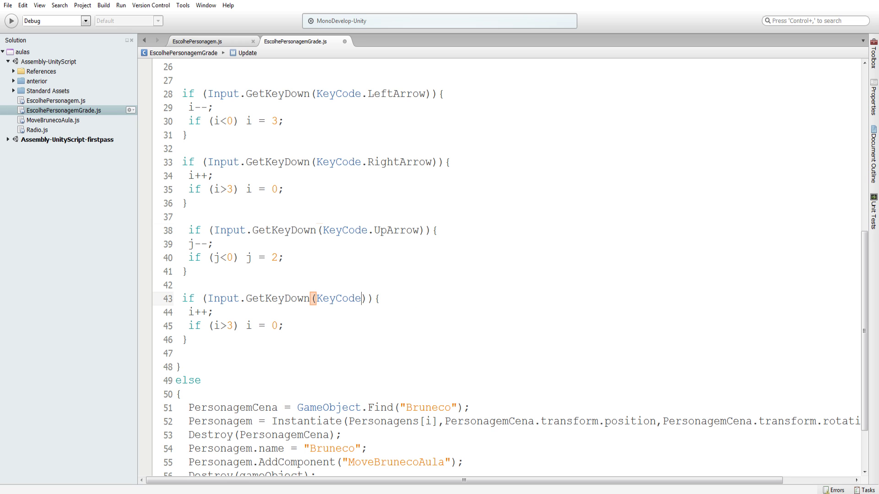
type(".d")
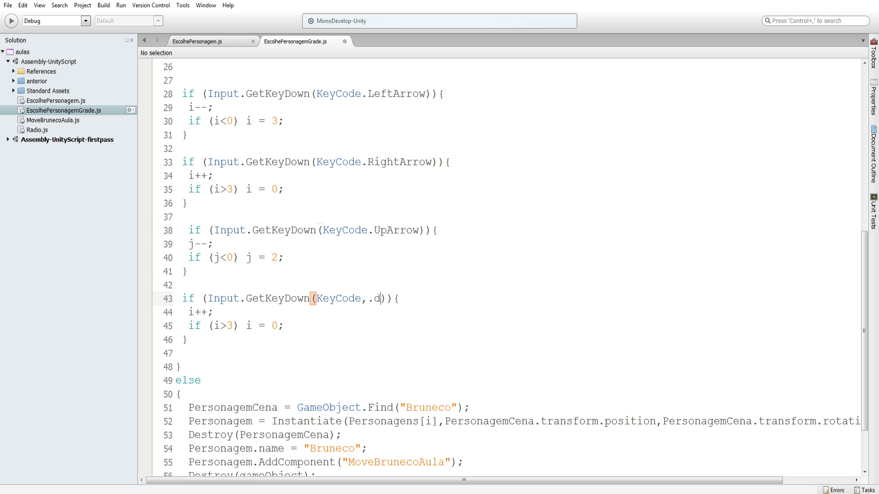
key("BackSpace")
key("BackSpace")
key("BackSpace")
type(".do")
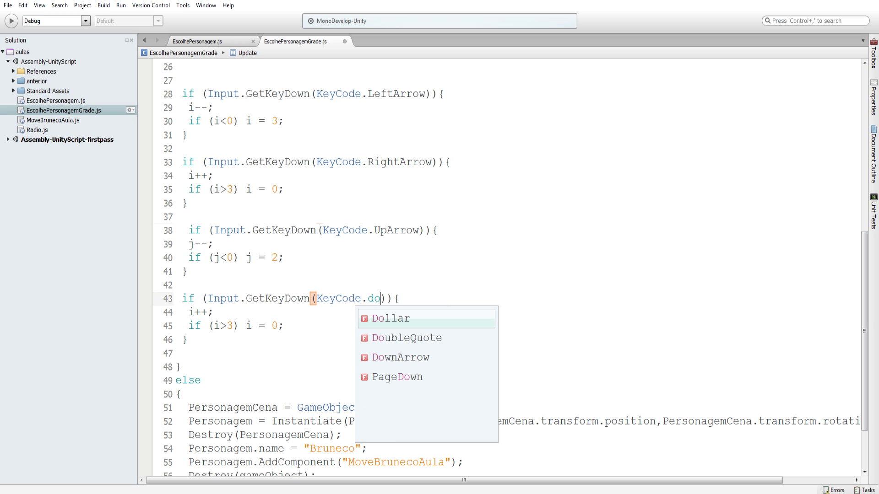
key("Down")
key("Down")
key("Return")
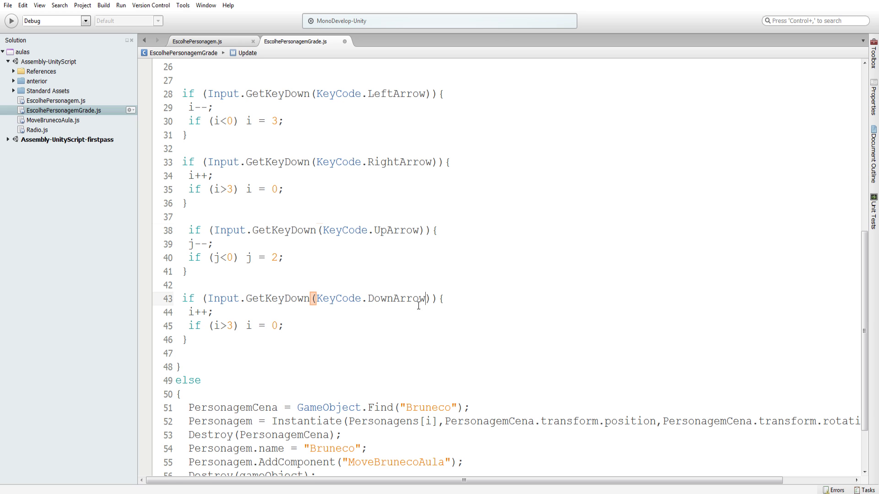
- Make line 44 increment j and line 45 read if (j>2) j = 0
left_click(191, 312)
double_click(192, 311)
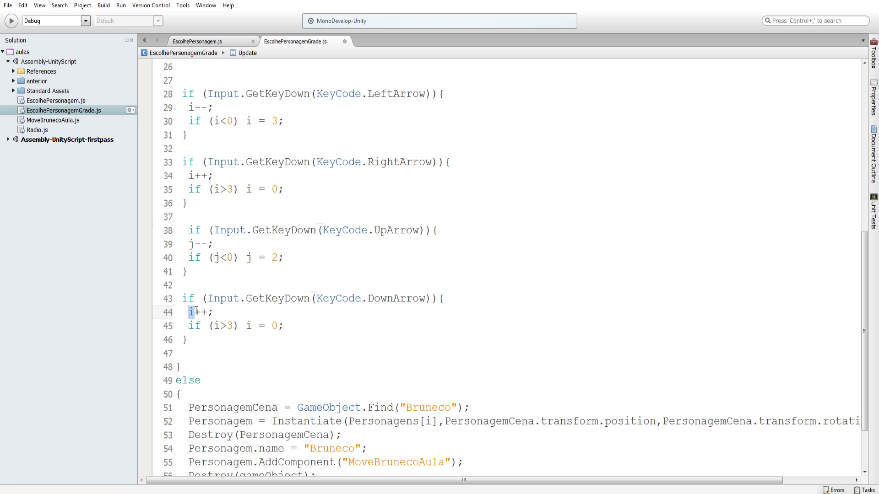
type("j")
key("Escape")
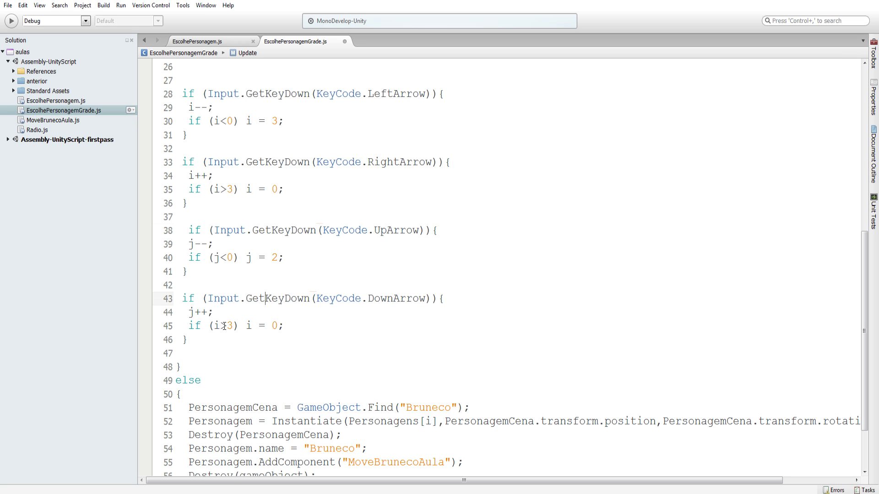
double_click(230, 325)
type("2")
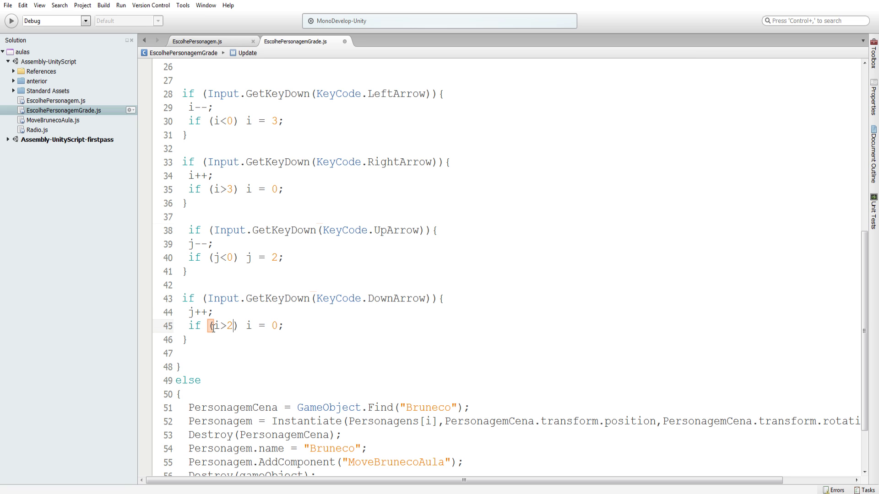
double_click(217, 326)
type("j")
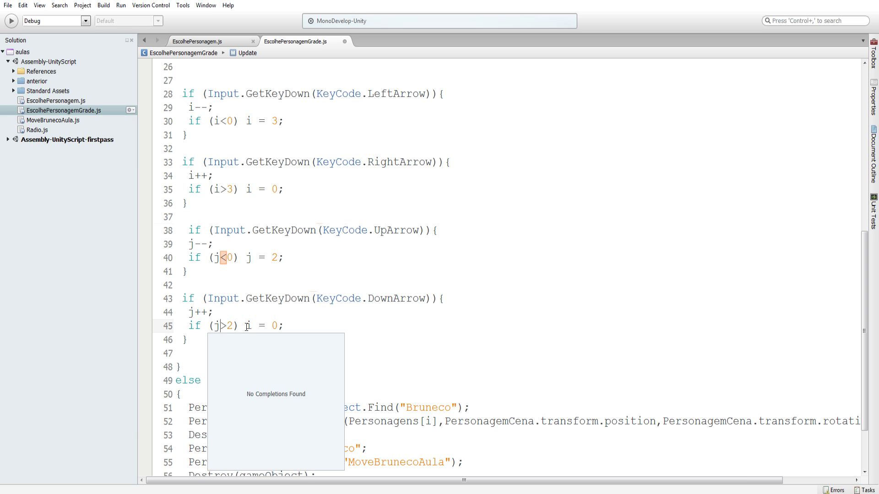
double_click(249, 326)
type("j")
key("Escape")
key("End")
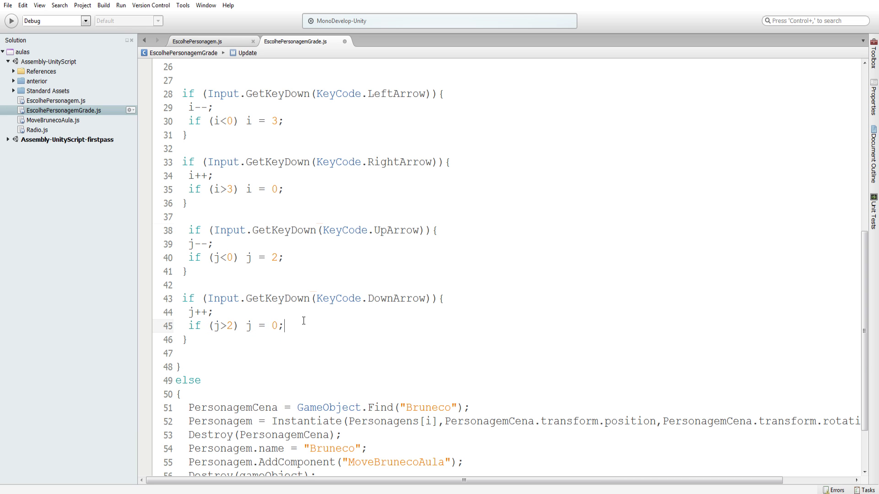
scroll(304, 320, "down", 2)
left_click(190, 279)
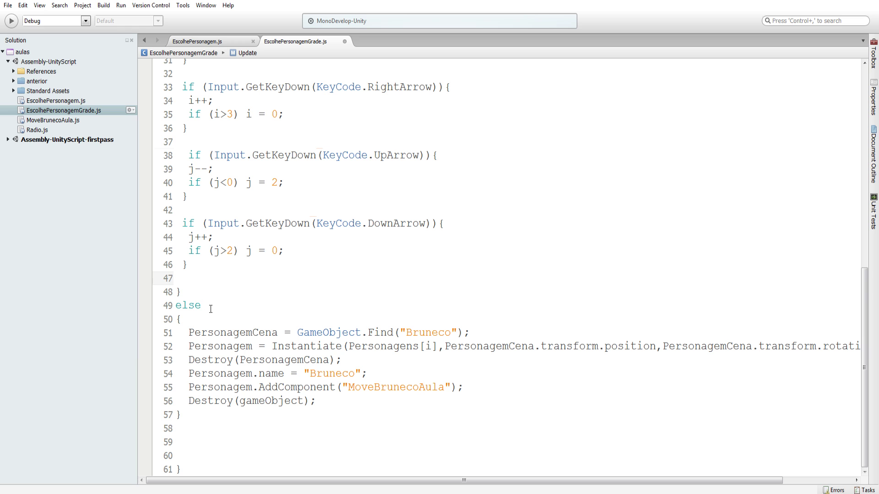
- Begin an 'indice =' line below the arrow checks, then return to Unity and select the top-left character
key("Return")
key("Return")
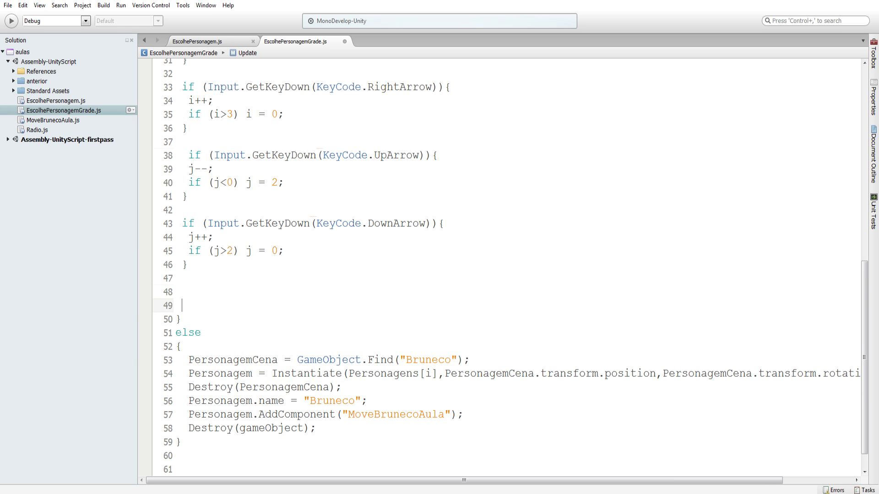
key("Up")
type("indice")
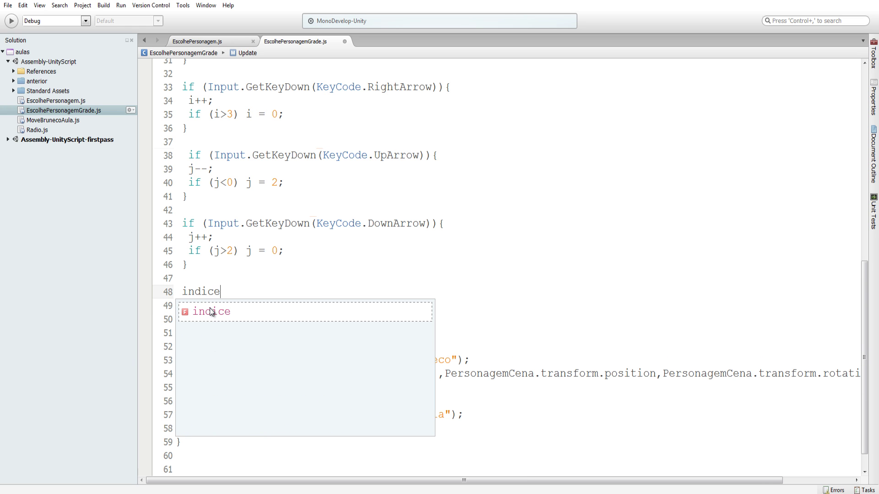
type(" =")
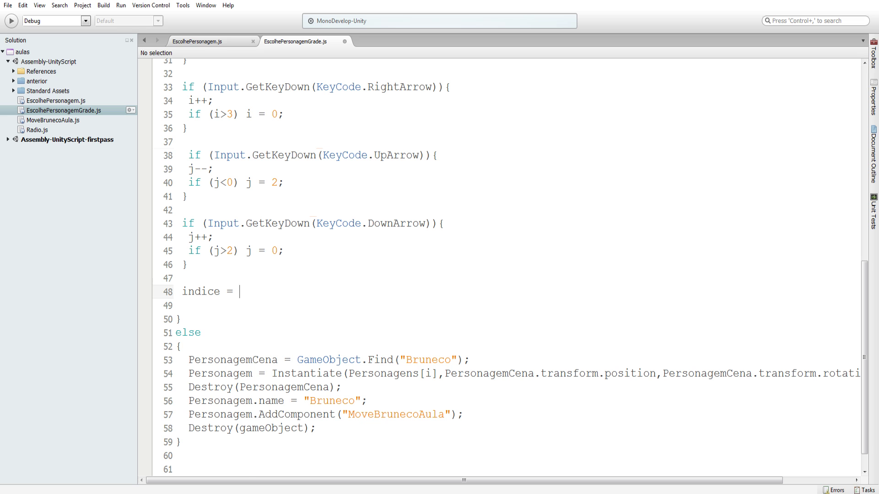
key("alt+Tab")
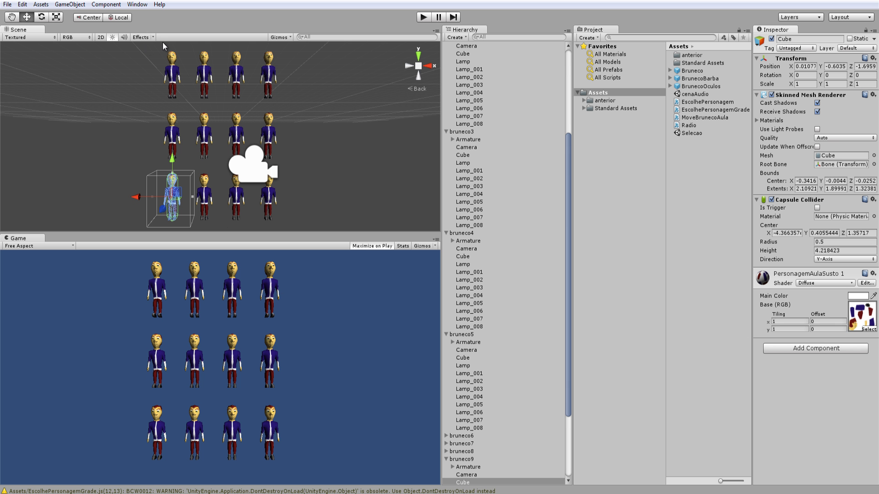
left_click(172, 73)
left_click(236, 76)
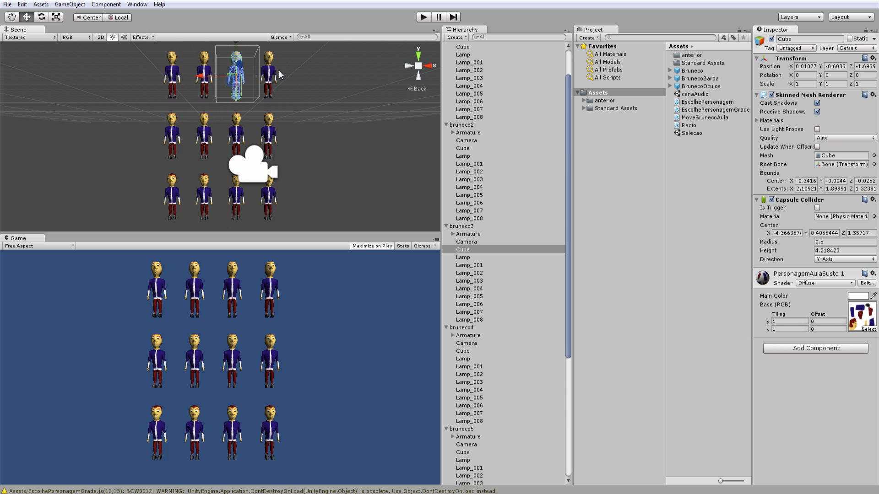
left_click(274, 75)
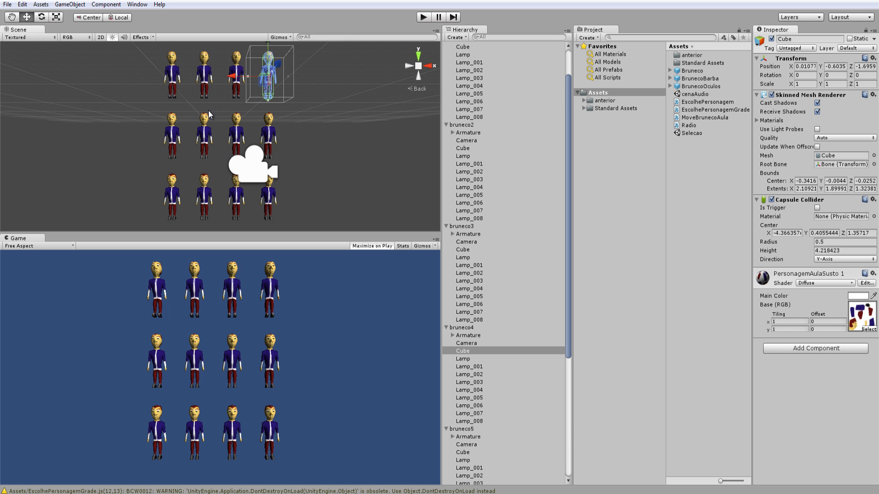
left_click(204, 71)
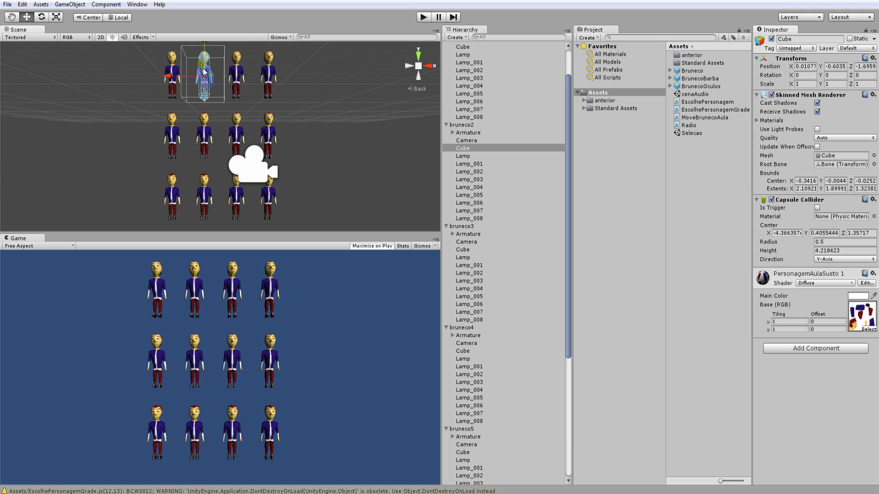
left_click(239, 133)
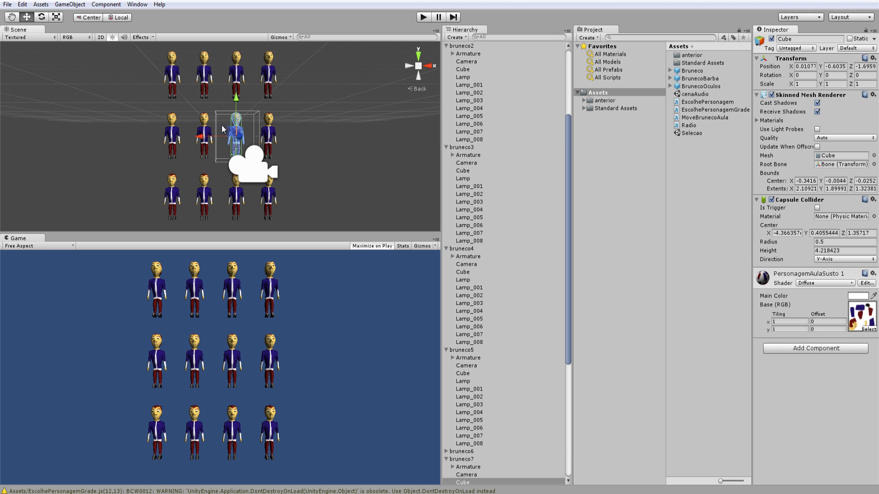
left_click(174, 70)
left_click(203, 71)
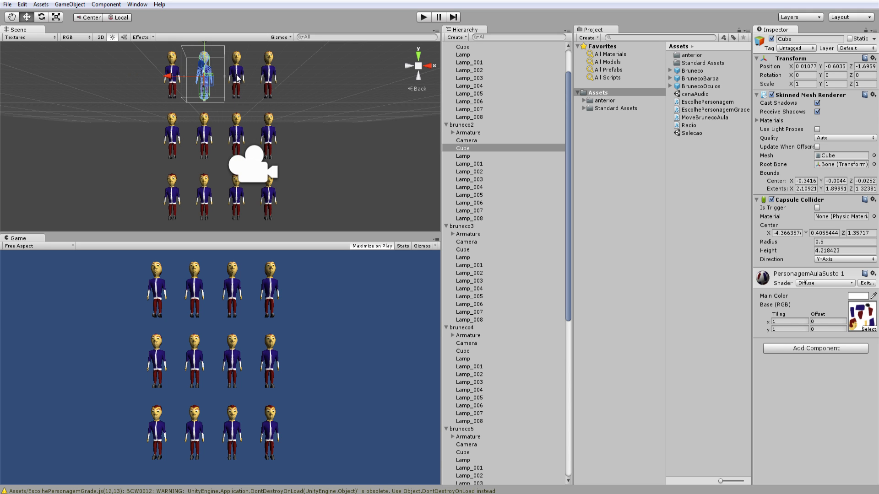
left_click(239, 77)
left_click(271, 78)
left_click(193, 124)
left_click(173, 134)
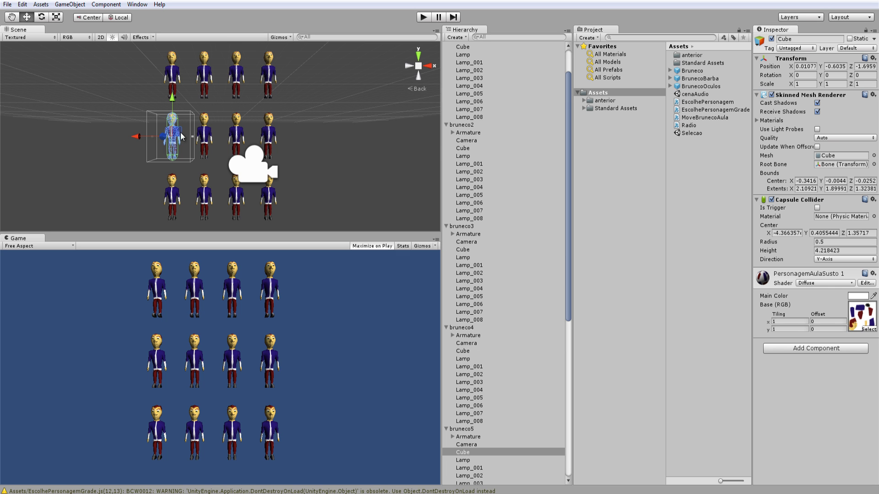
left_click(205, 138)
left_click(240, 135)
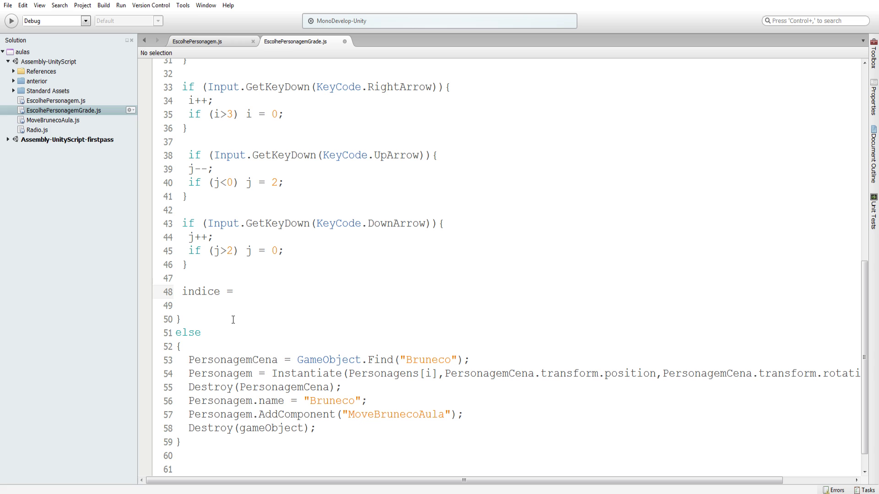
- Finish line 48 as 'indice = j*4+i;', save the script, and return to Unity
type("j")
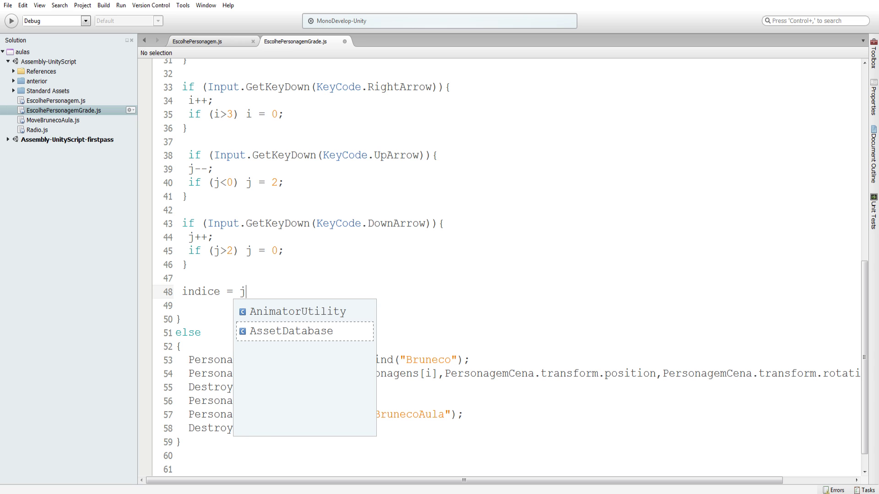
type("*")
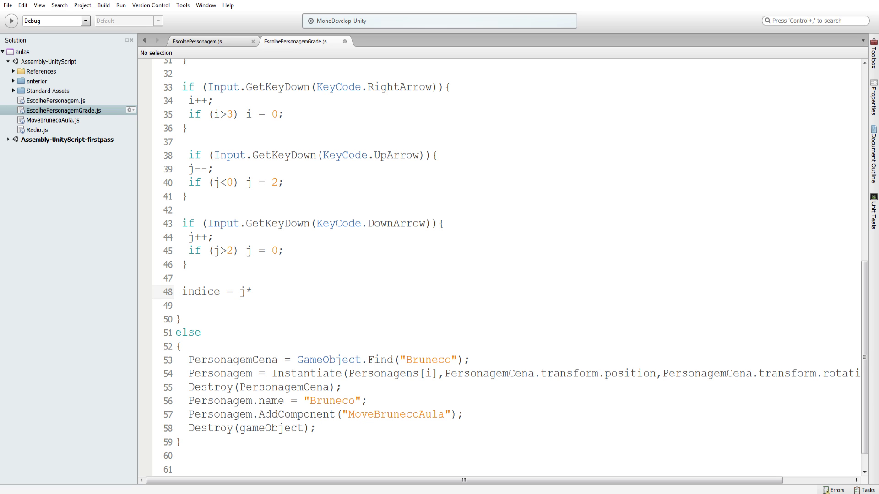
type("4+")
type("i")
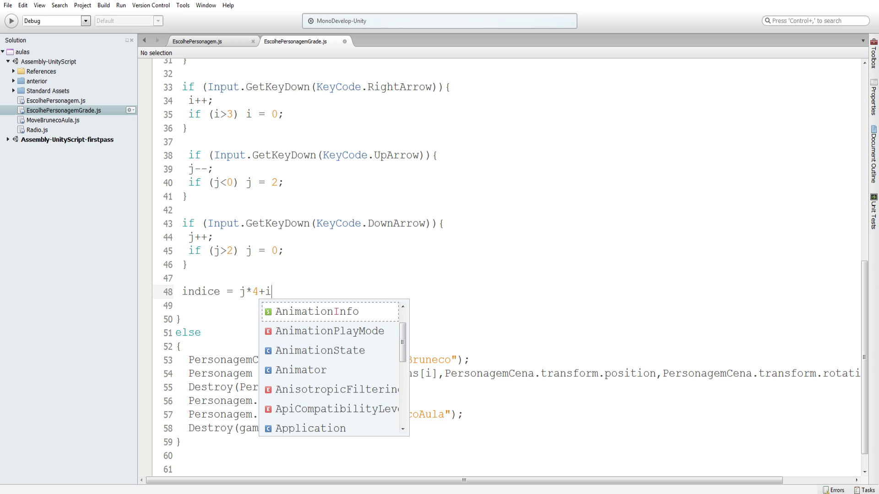
type(";")
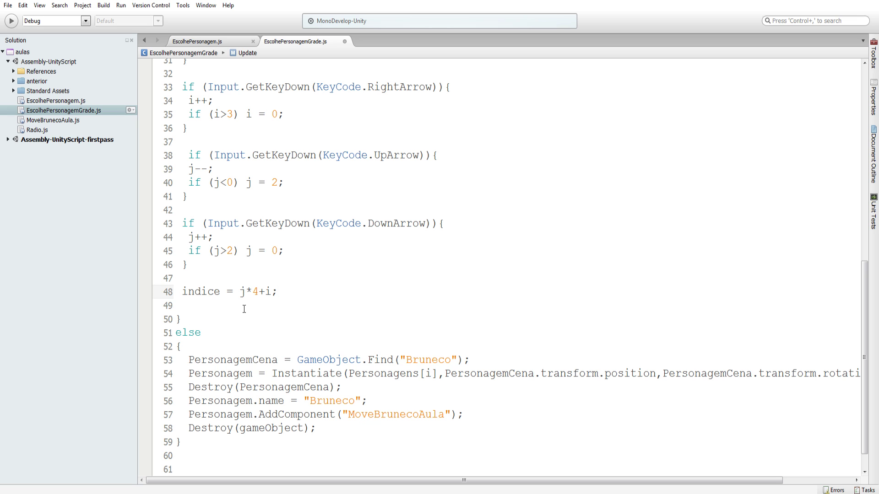
key("ctrl+s")
key("alt+Tab")
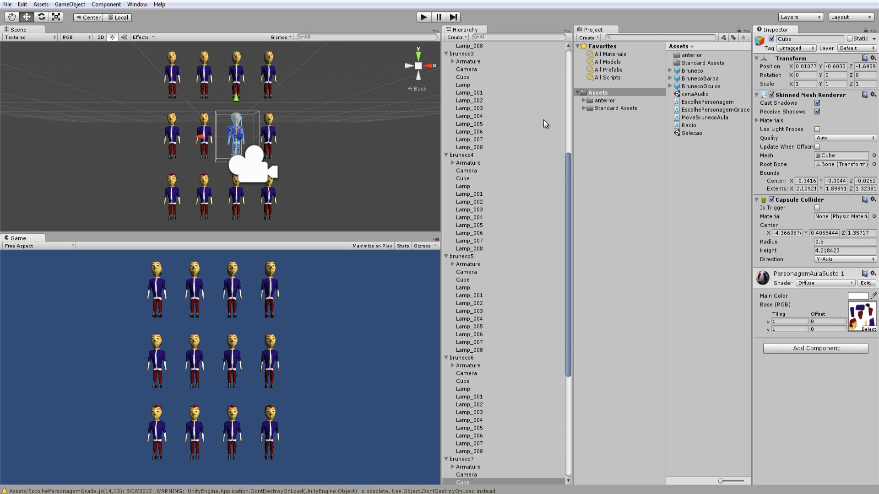
- Collapse the bruneco groups in the Hierarchy, undoing a stray Armature move, then select PERSONAGEM
left_click_drag(564, 163, 564, 85)
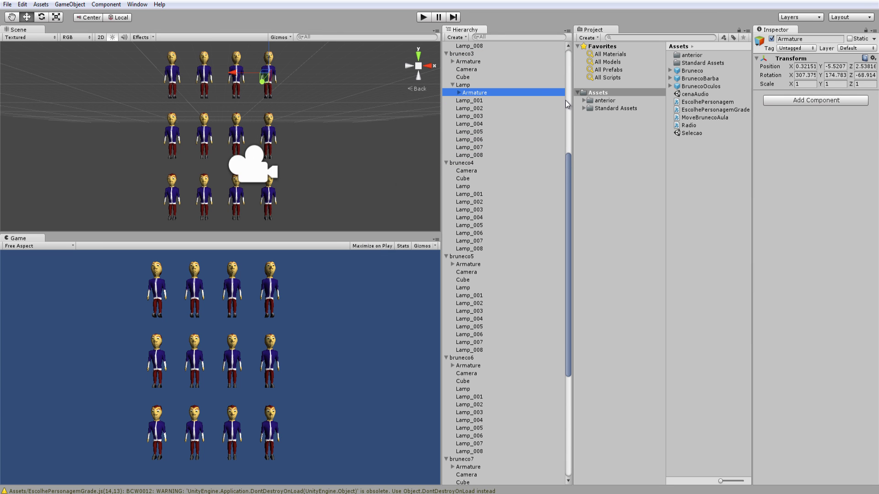
key("ctrl+z")
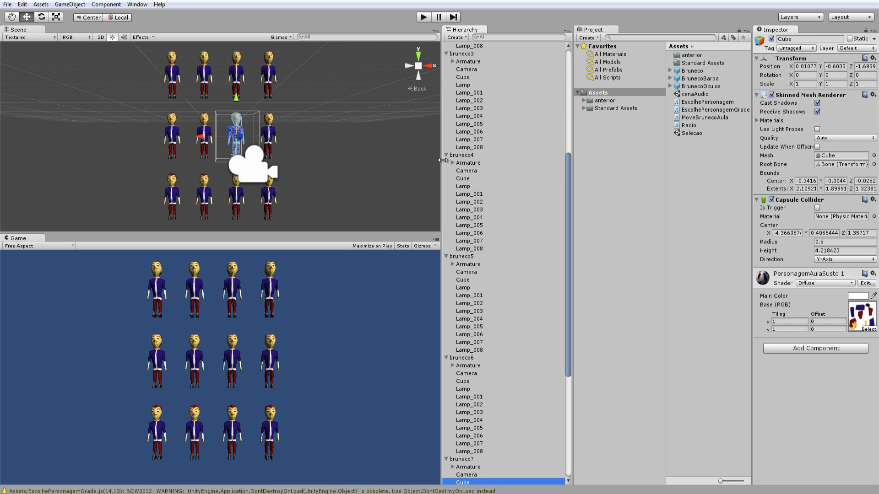
left_click(445, 156)
left_click(447, 54)
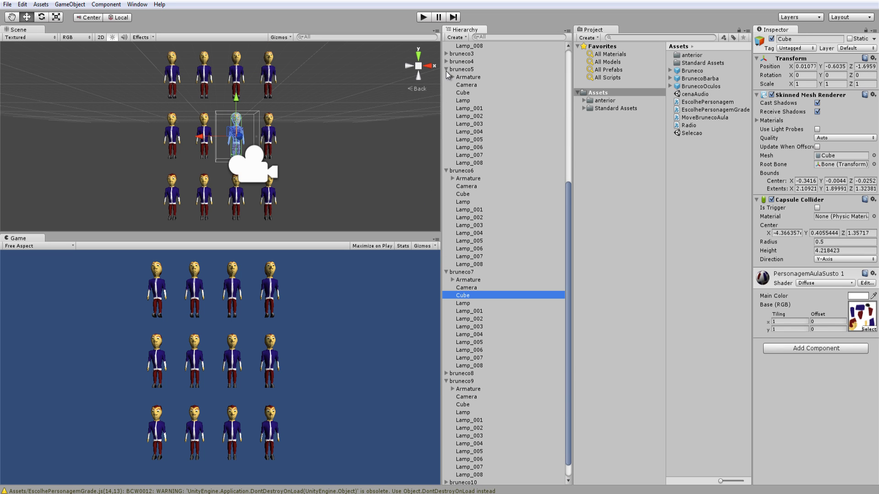
left_click(446, 69)
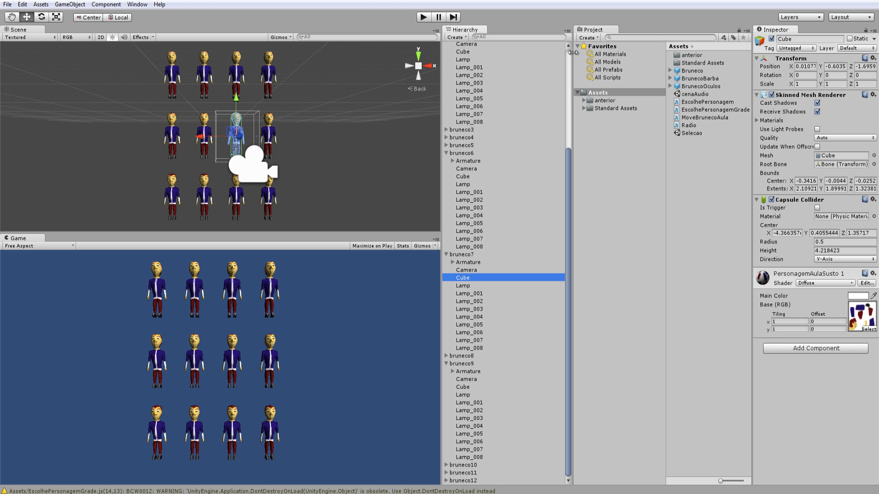
left_click(567, 56)
left_click(446, 62)
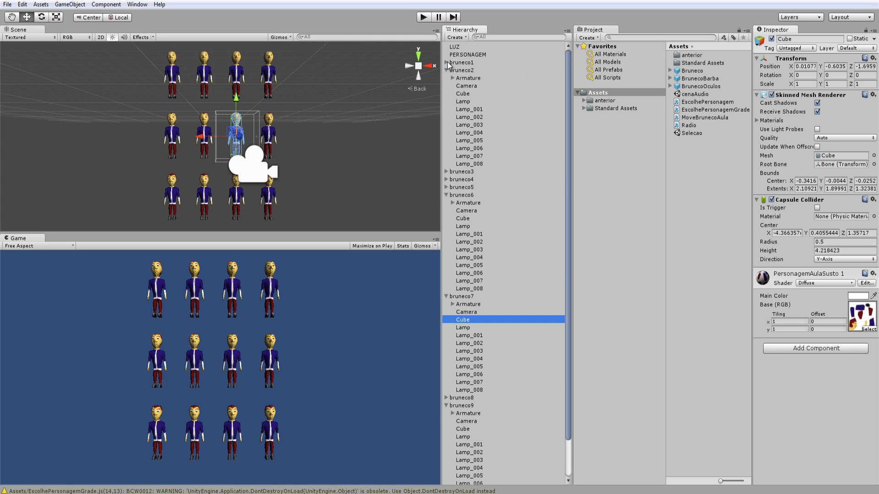
left_click(446, 70)
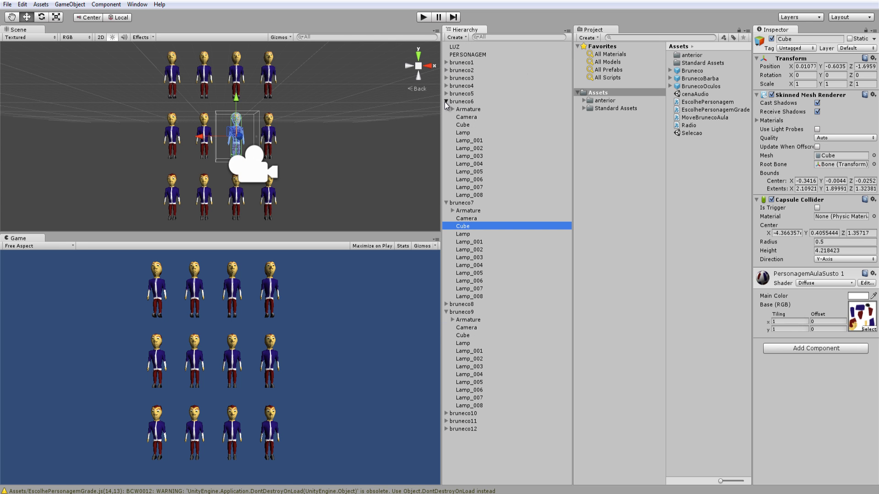
left_click(446, 101)
left_click(446, 109)
left_click(445, 124)
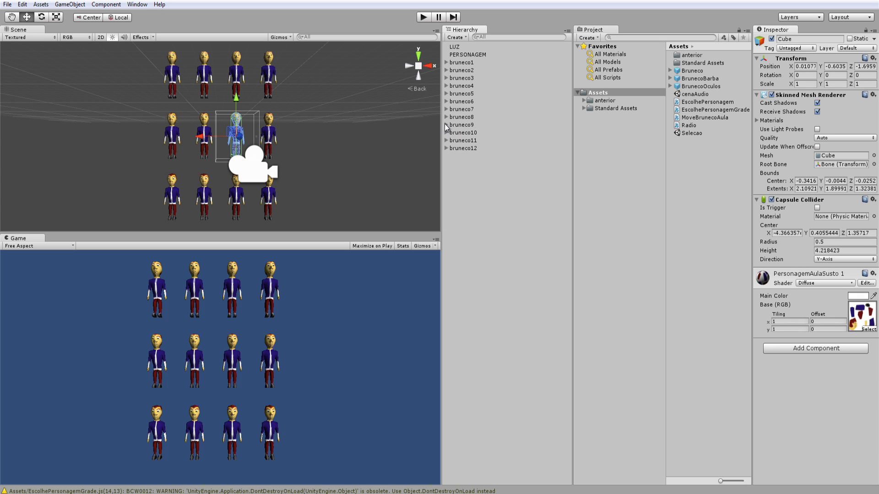
left_click(469, 55)
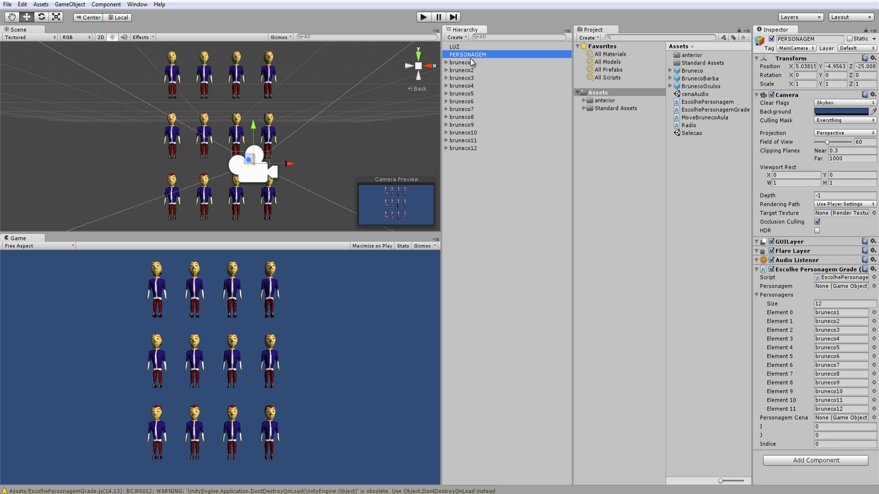
left_click(424, 18)
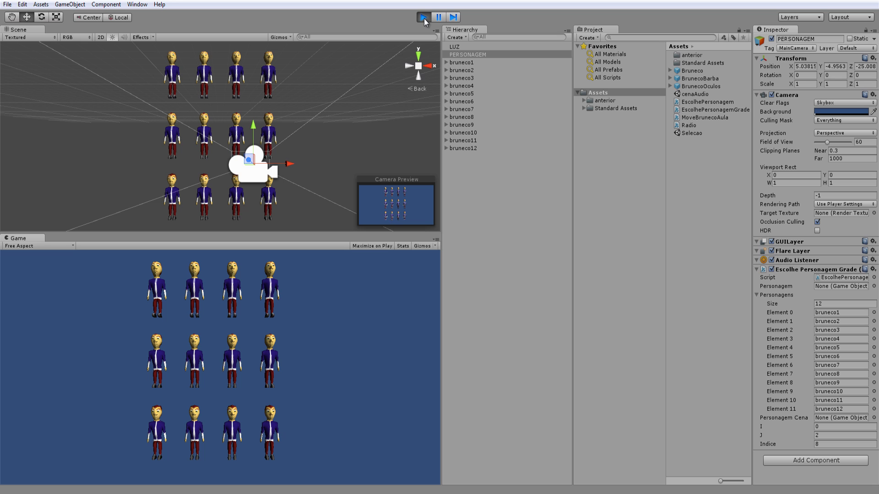
left_click(174, 80)
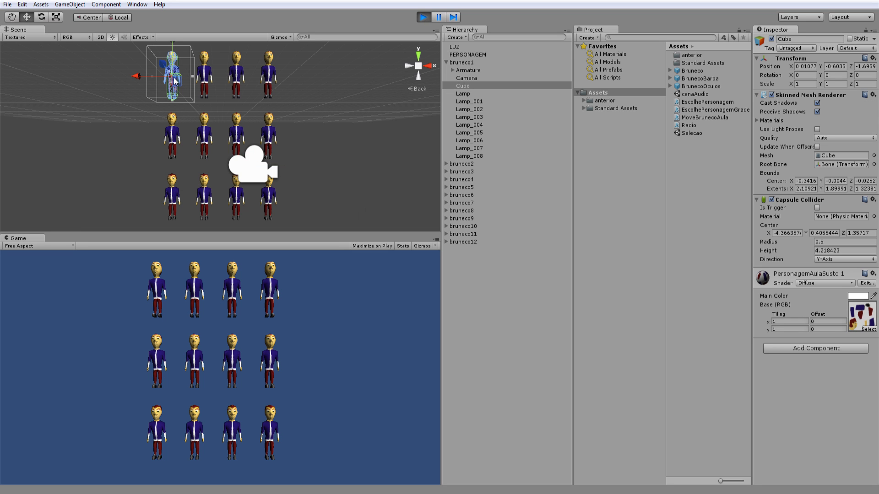
left_click(175, 192)
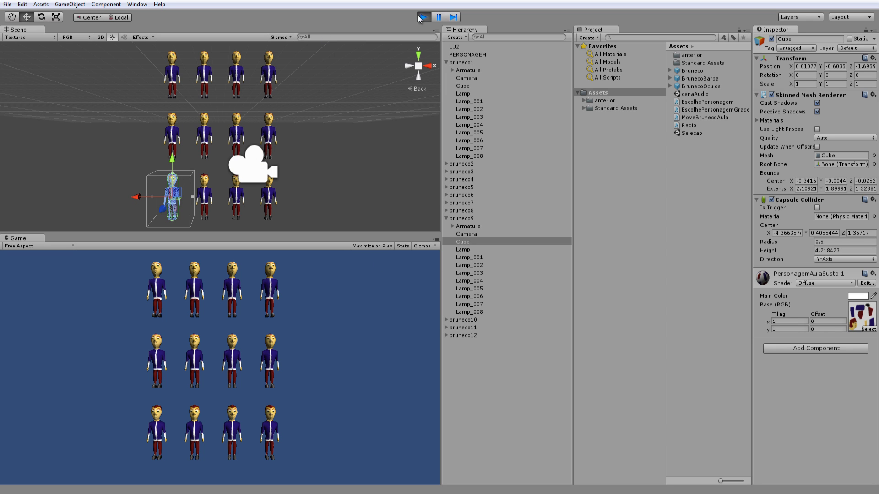
left_click(461, 54)
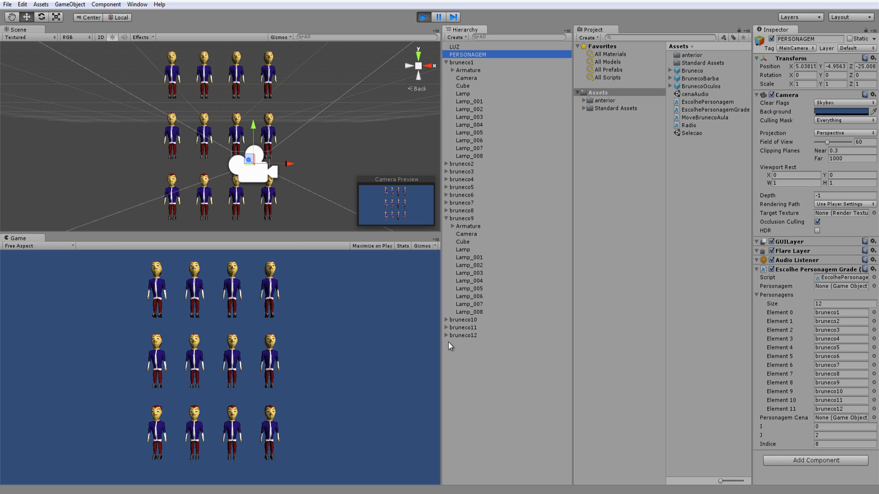
left_click(382, 357)
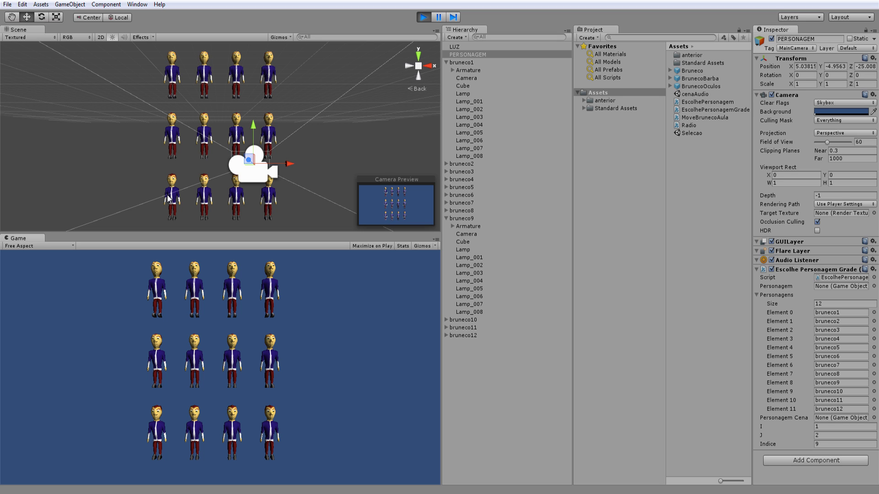
key("Left")
left_click_drag(831, 435, 813, 431)
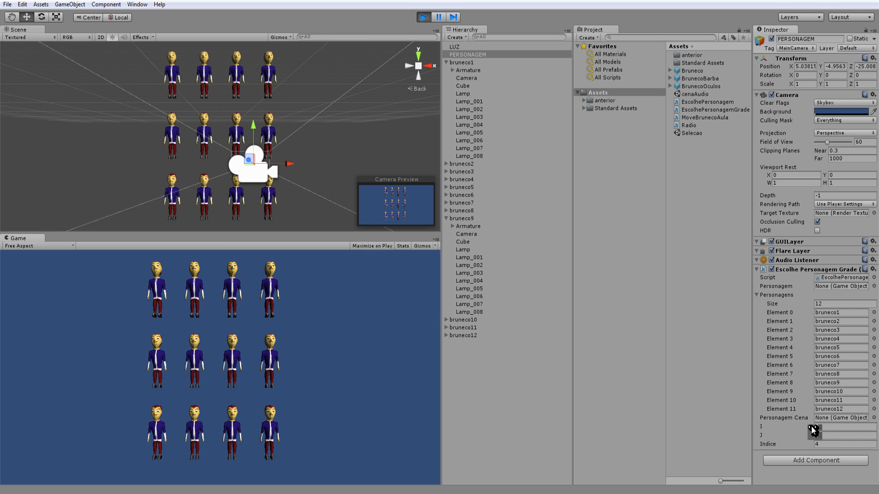
left_click(423, 17)
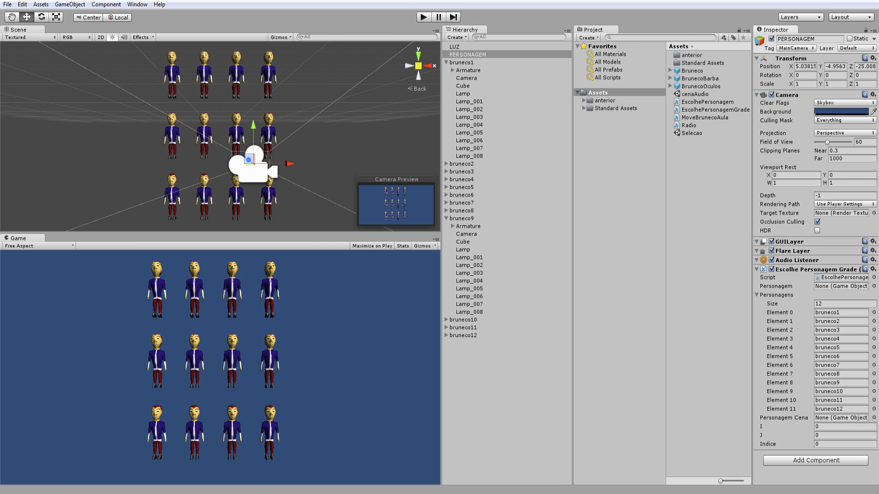
- Change Personagens[i] to Personagens[indice] on line 54 by pasting the copied variable name
key("alt+Tab")
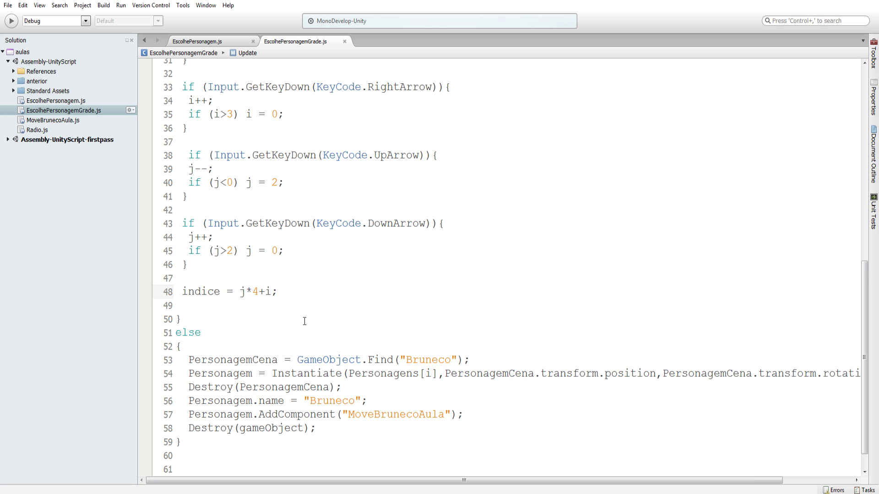
scroll(304, 321, "up", 7)
scroll(305, 321, "up", 3)
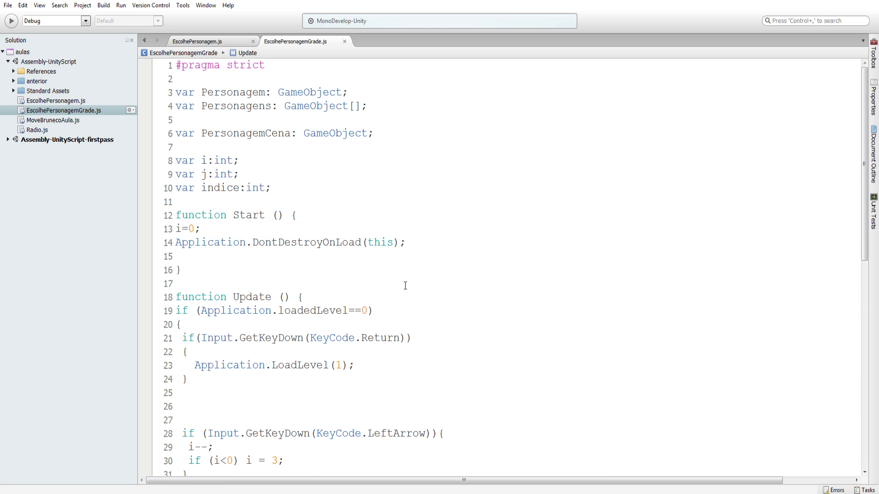
scroll(400, 311, "down", 4)
scroll(398, 333, "down", 4)
scroll(215, 322, "down", 2)
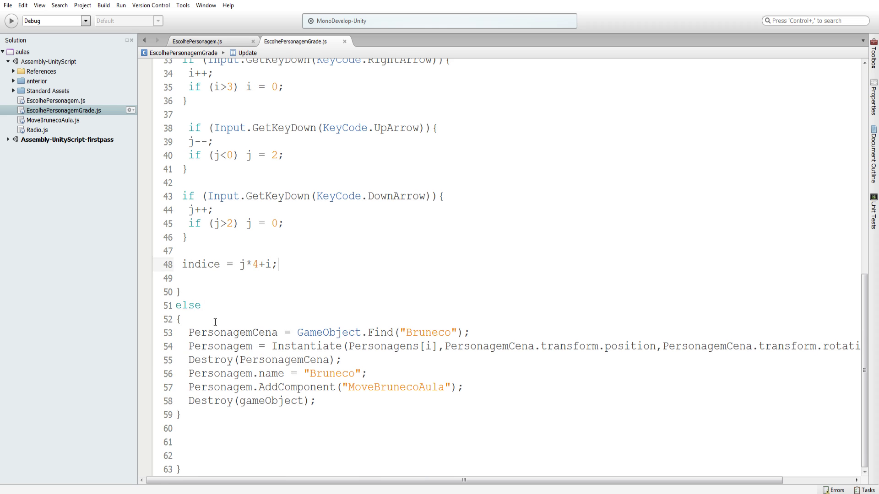
double_click(192, 265)
key("ctrl+c")
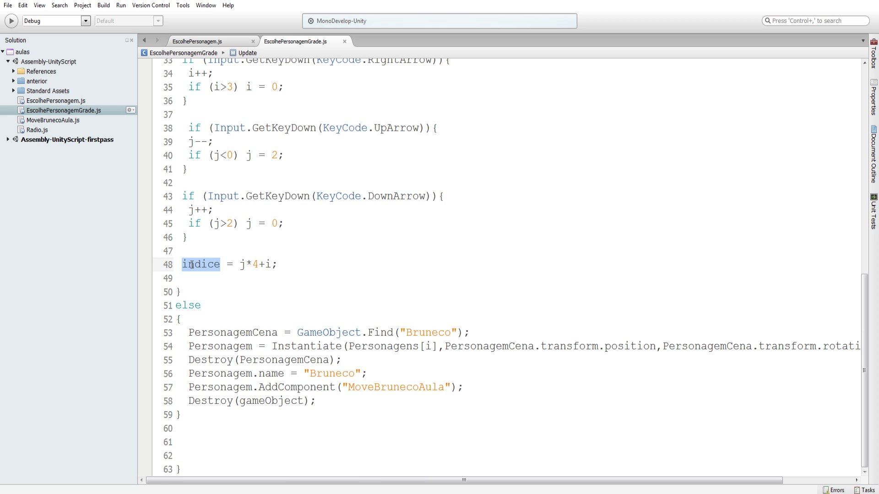
double_click(429, 346)
key("ctrl+v")
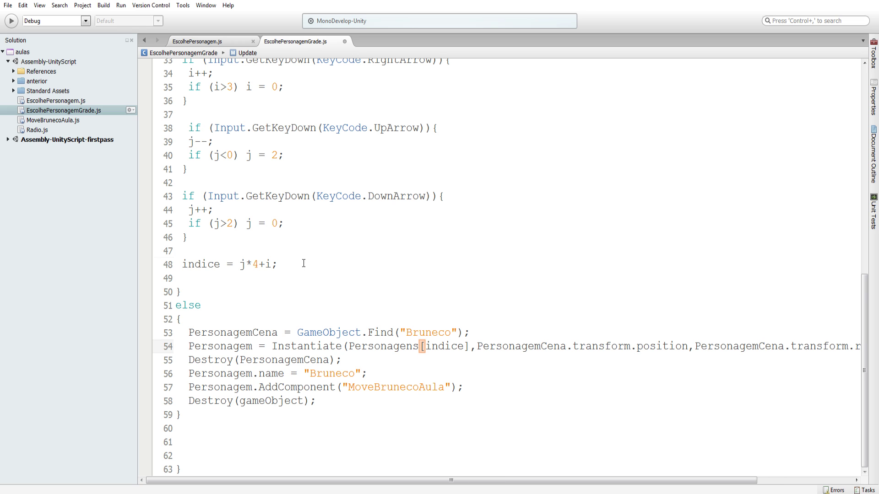
- Open blank lines below the indice calculation after checking the Personagem variable declaration
left_click(304, 264)
key("Return")
key("Return")
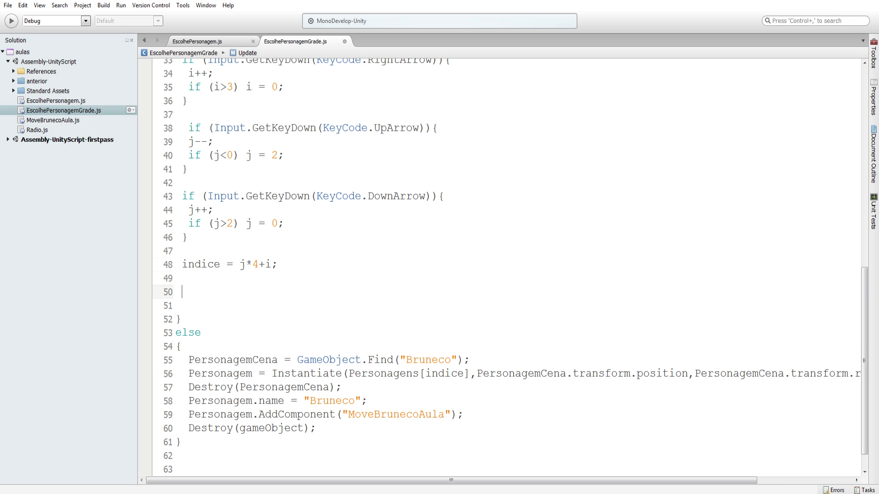
scroll(321, 298, "up", 4)
scroll(275, 247, "up", 6)
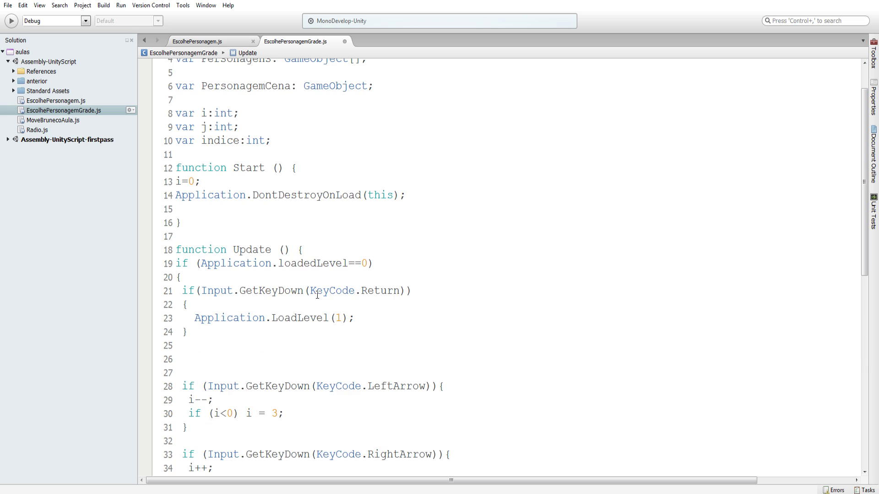
scroll(239, 195, "up", 1)
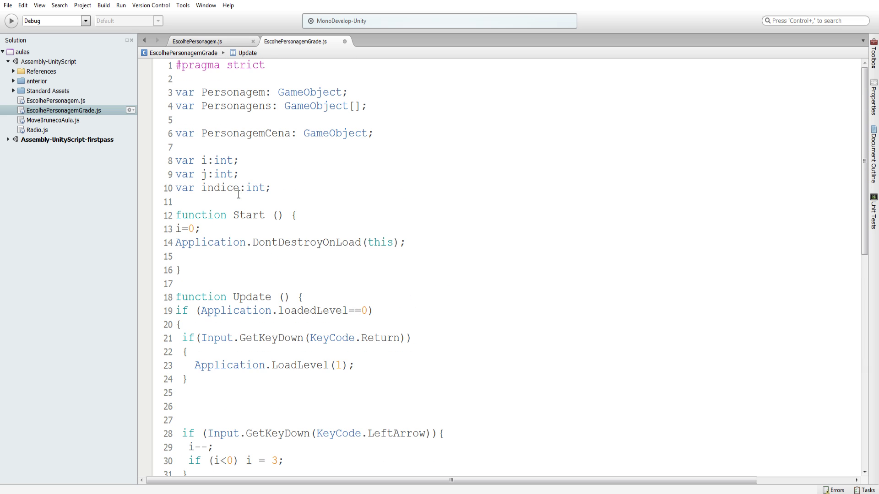
double_click(235, 92)
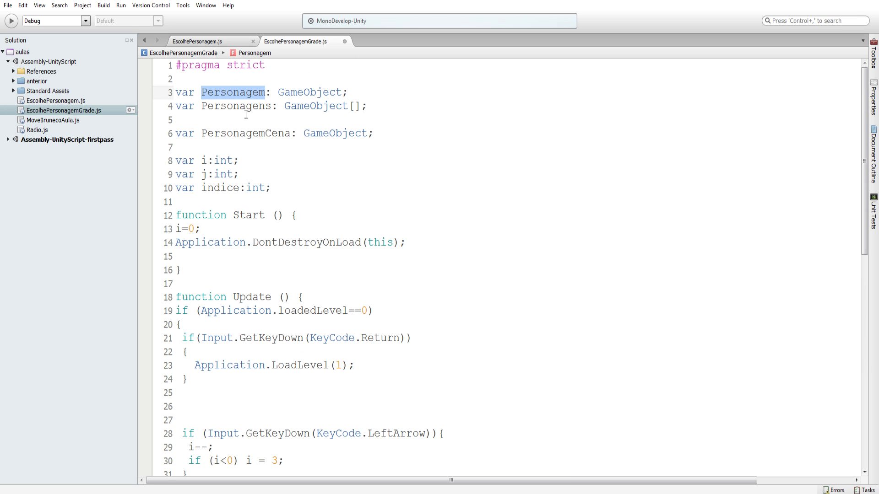
scroll(249, 259, "down", 6)
scroll(245, 261, "down", 5)
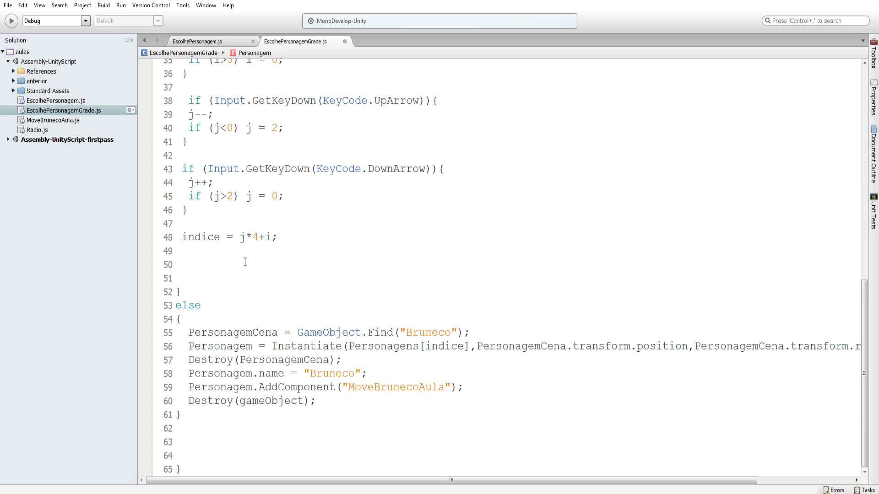
left_click(184, 265)
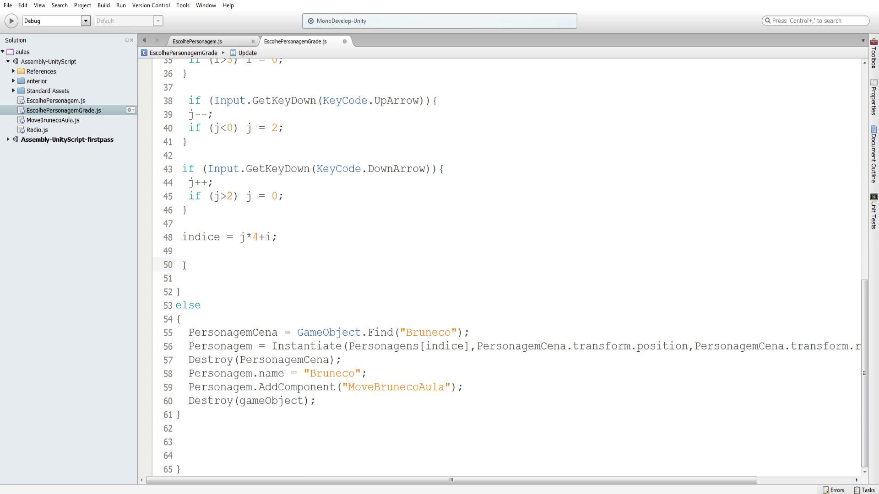
- Write the loop header 'for (Personagem in Personagens)' on line 50
type("for")
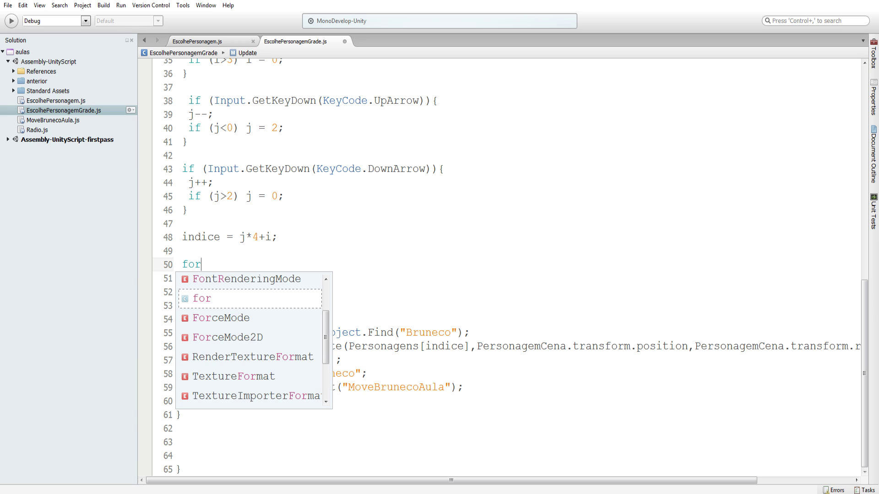
type(" ()")
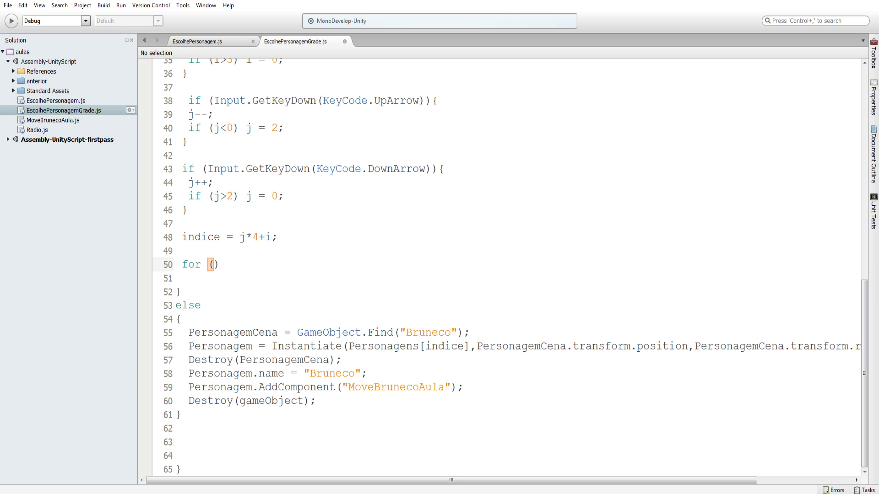
type("Personagem in")
type(" Perso")
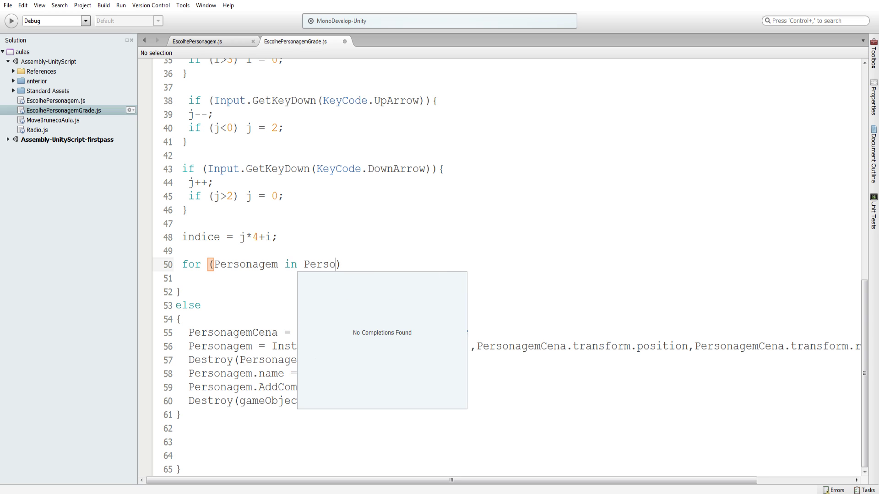
type("nagens")
double_click(254, 266)
scroll(254, 270, "up", 2)
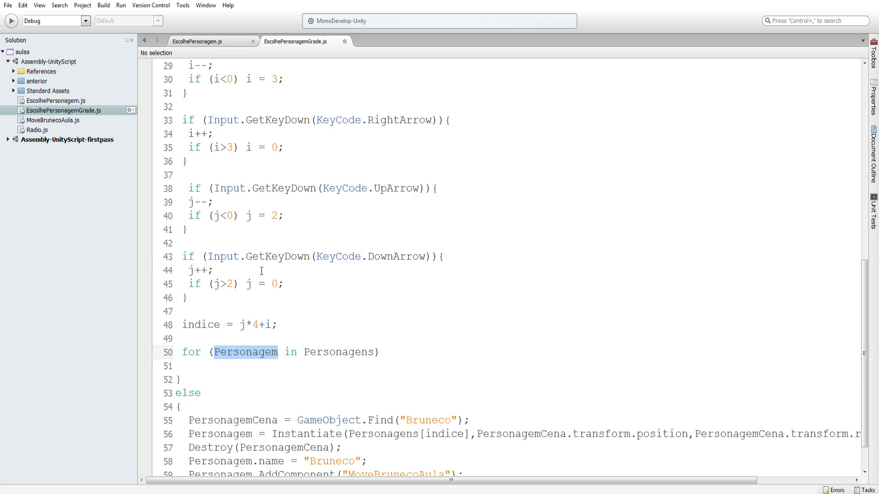
scroll(242, 183, "up", 9)
scroll(353, 390, "down", 7)
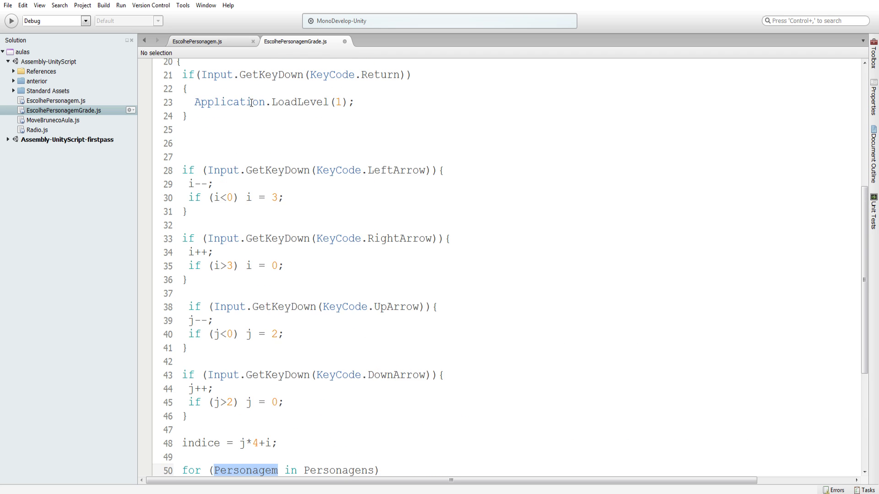
scroll(353, 391, "down", 2)
scroll(352, 392, "up", 4)
scroll(324, 348, "up", 5)
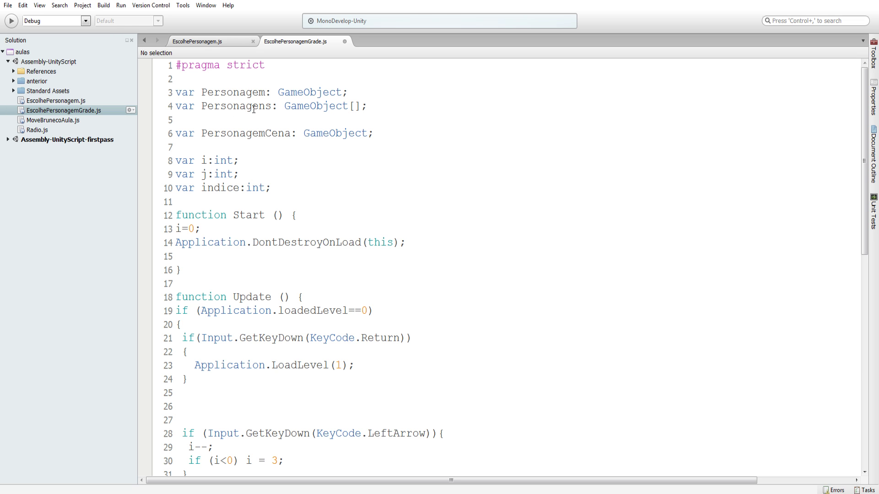
scroll(253, 109, "down", 6)
scroll(253, 109, "down", 5)
left_click(396, 264)
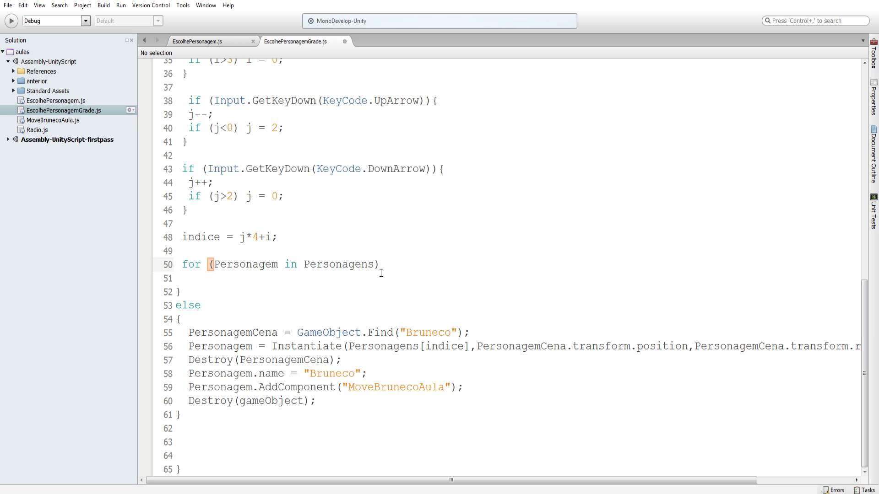
- Give the for loop over Personagens an empty { } body
double_click(257, 264)
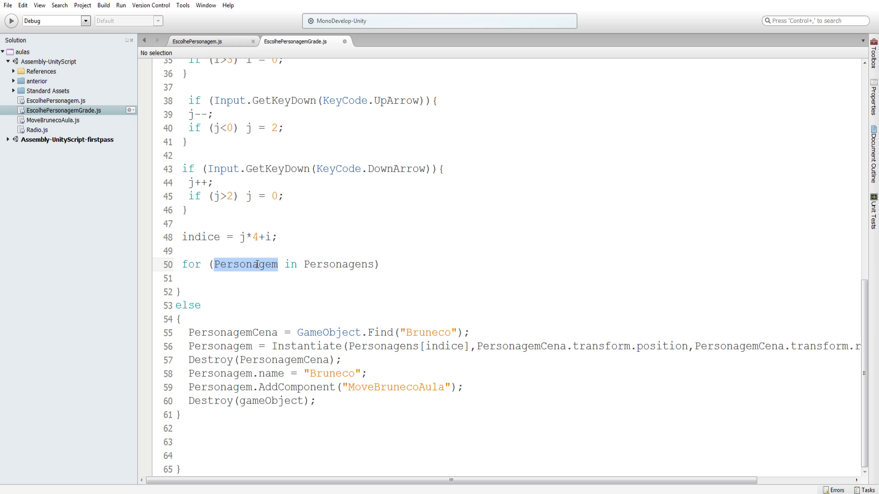
left_click(400, 268)
key("Return")
type("{")
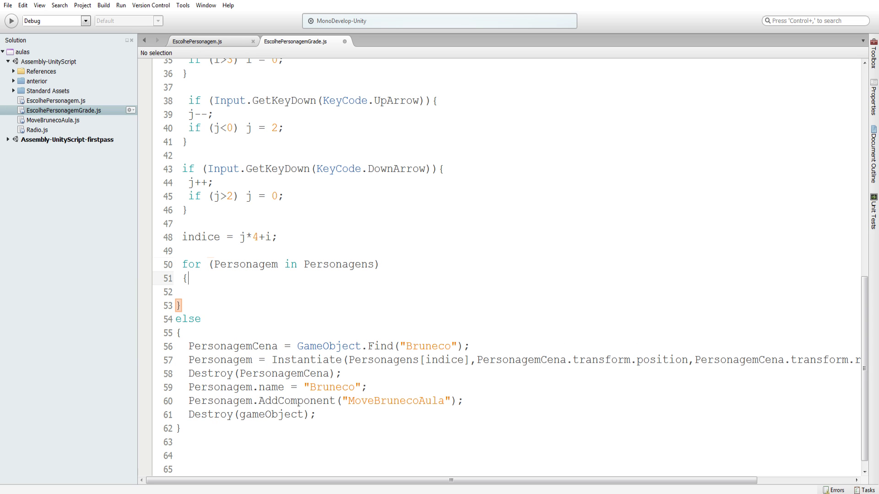
key("Return")
key("Return")
key("Return")
type("}")
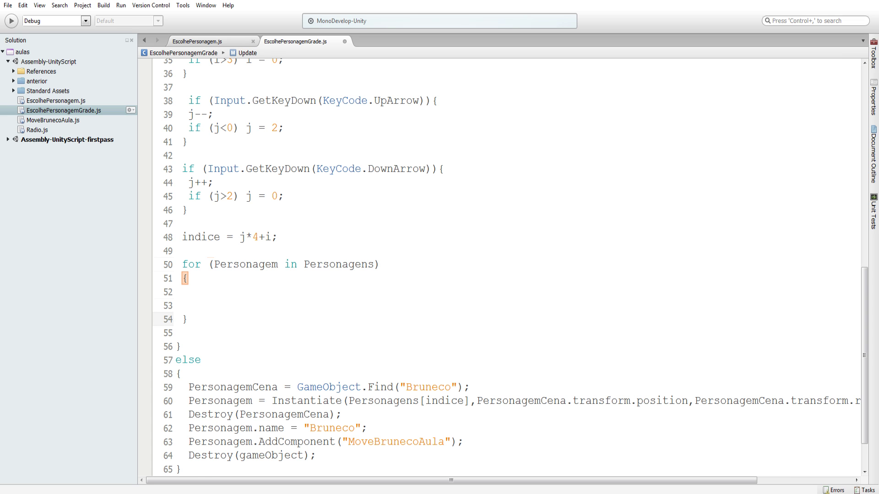
- Declare 'var x: int;' on a new line below 'var indice:int;' at the top of the script
scroll(286, 187, "up", 8)
scroll(286, 187, "up", 3)
left_click(285, 187)
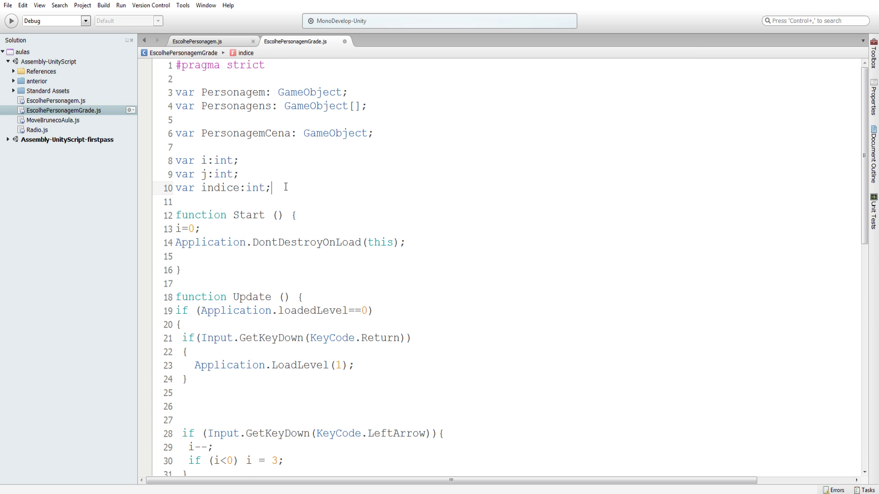
key("Return")
type("var ")
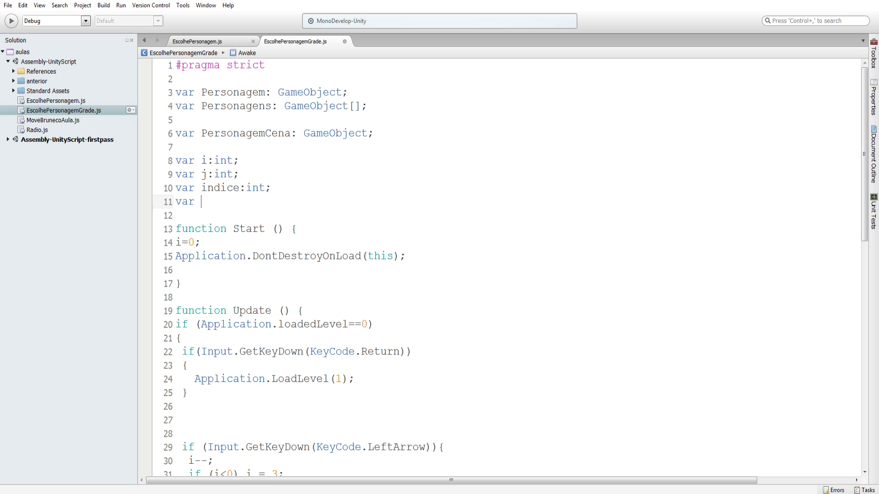
type("x =0")
type("int")
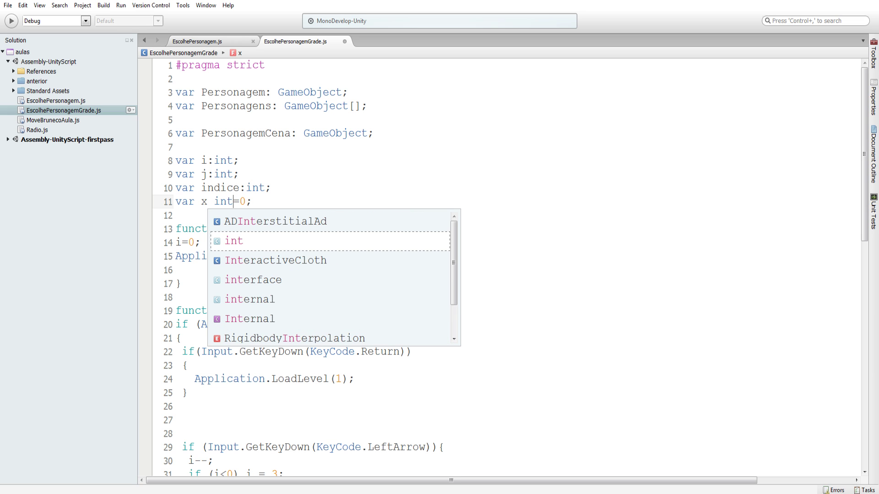
type(";")
key("Delete")
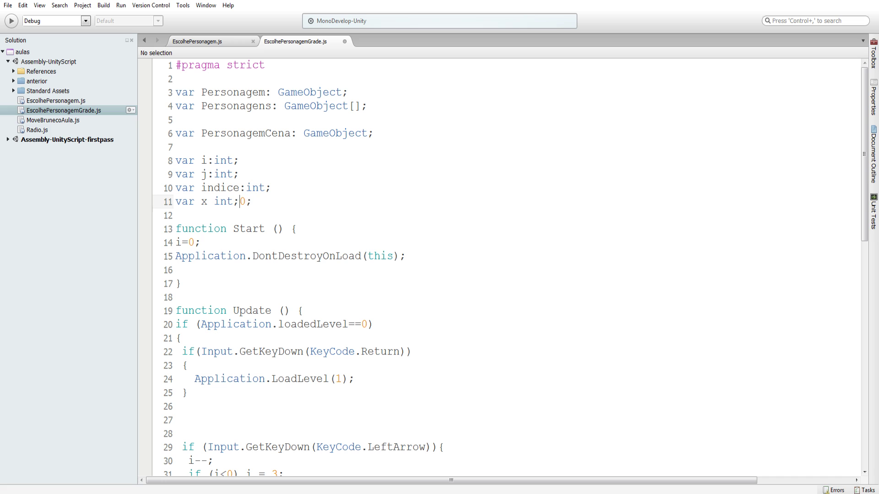
key("Delete")
type(":")
double_click(203, 202)
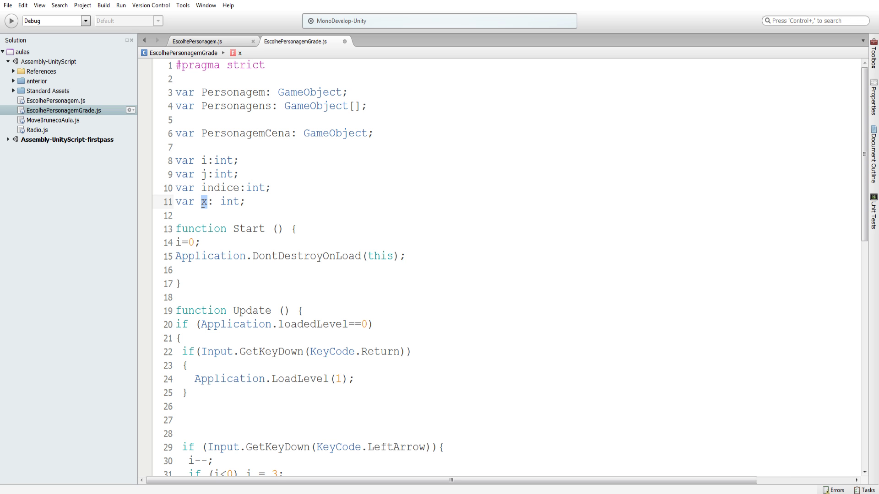
scroll(210, 241, "down", 6)
- Add 'x = 0' just before the Personagens loop and 'x++' inside its body
scroll(210, 251, "down", 7)
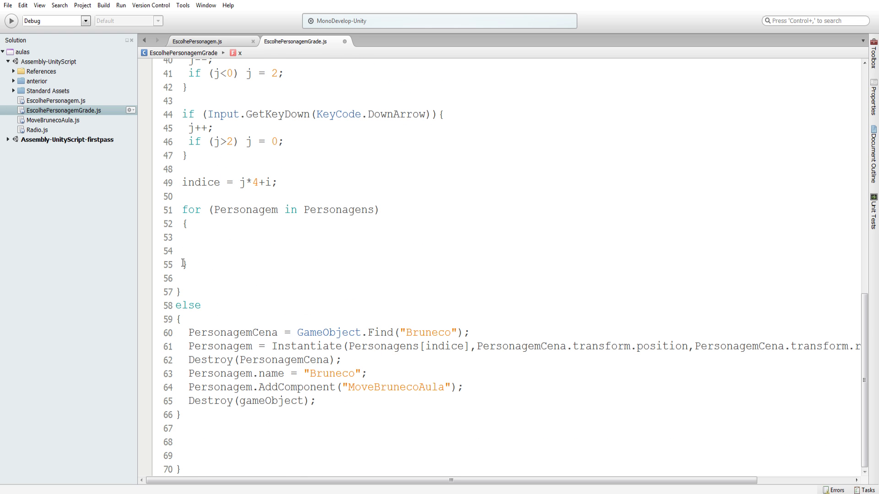
left_click(189, 200)
type("x =")
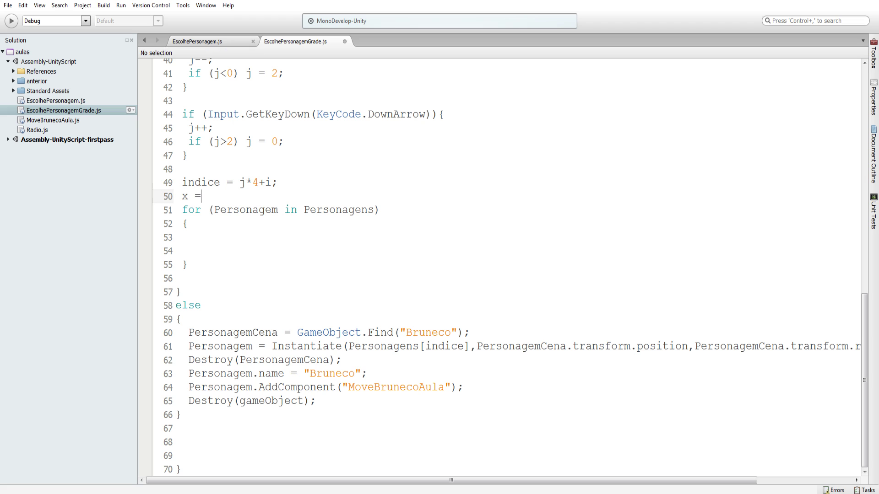
type(" 0;")
left_click(190, 238)
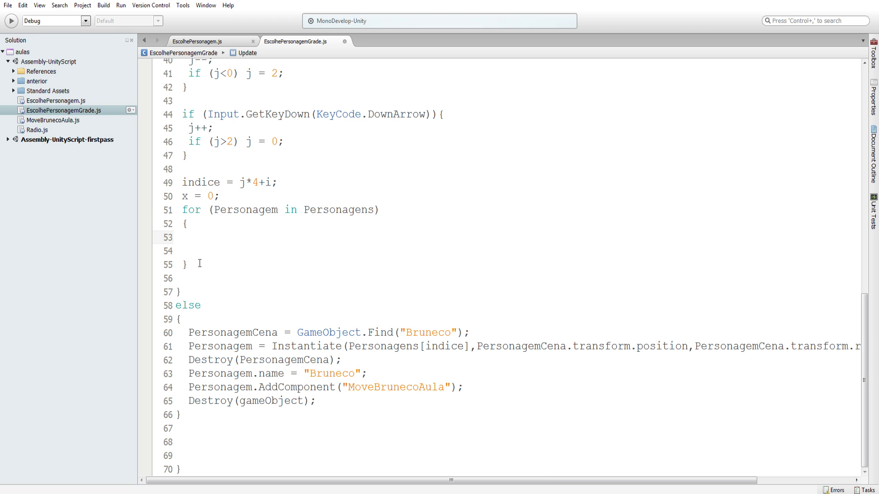
key("Down")
type("x")
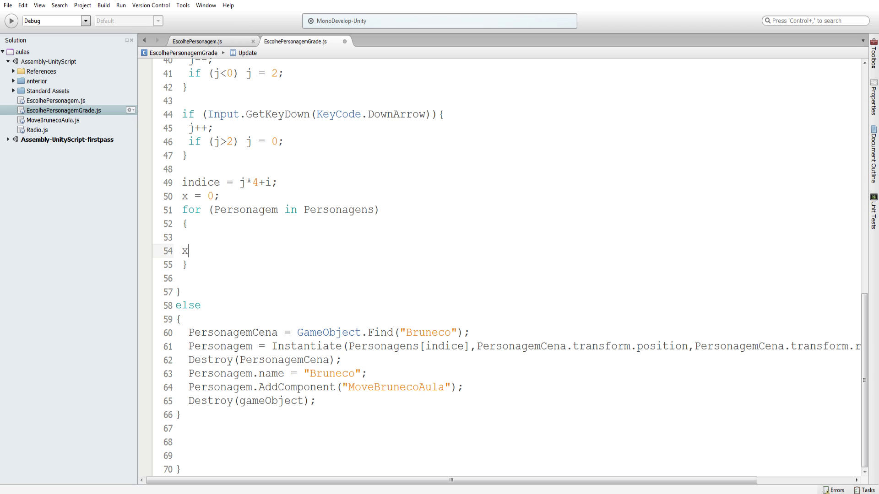
type("++;")
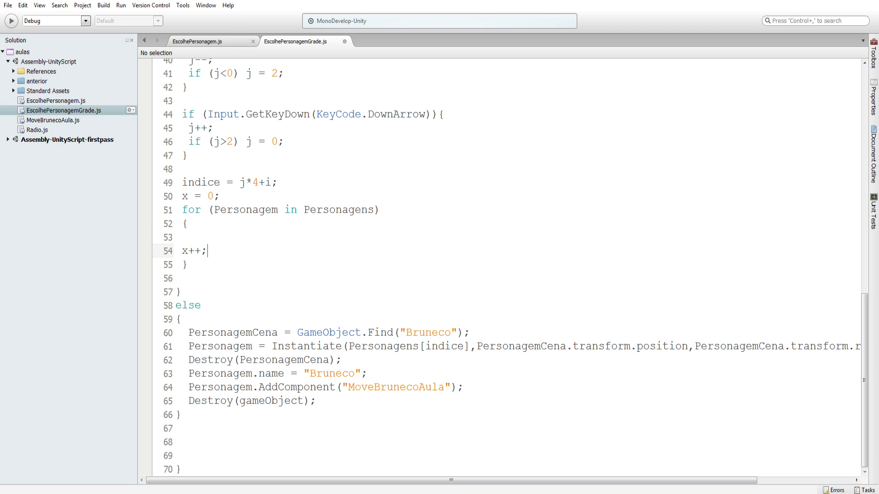
- Add an empty if (x==indice) { } block at the start of the loop body
left_click(182, 237)
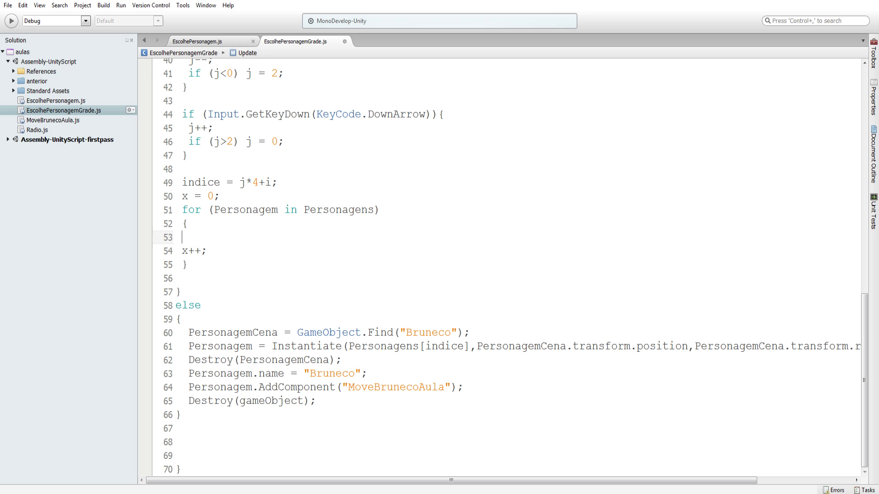
type("if ")
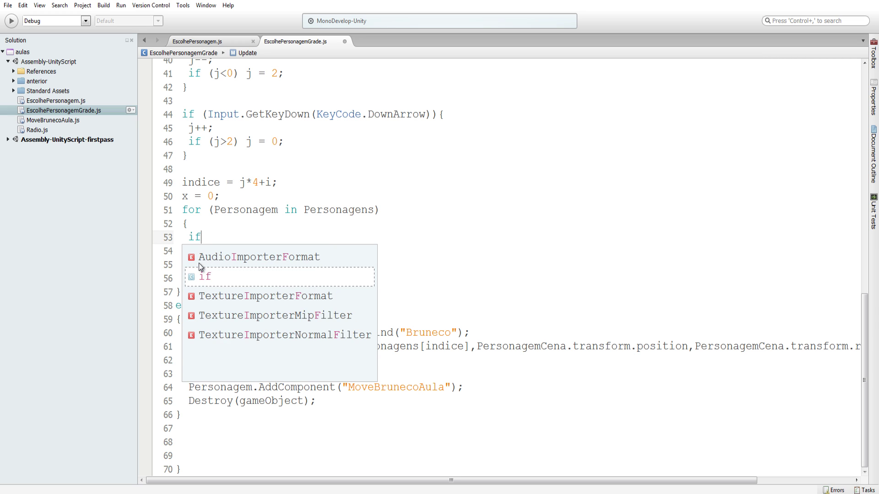
type("()")
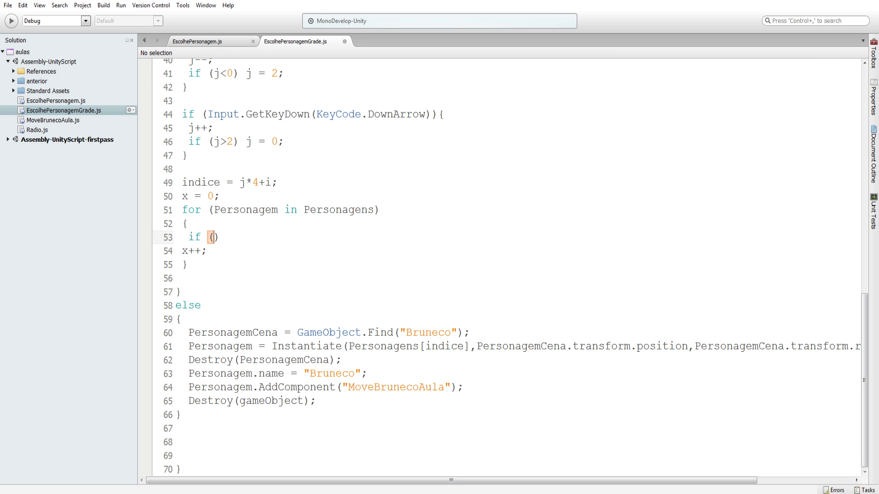
type("x==")
type("indi")
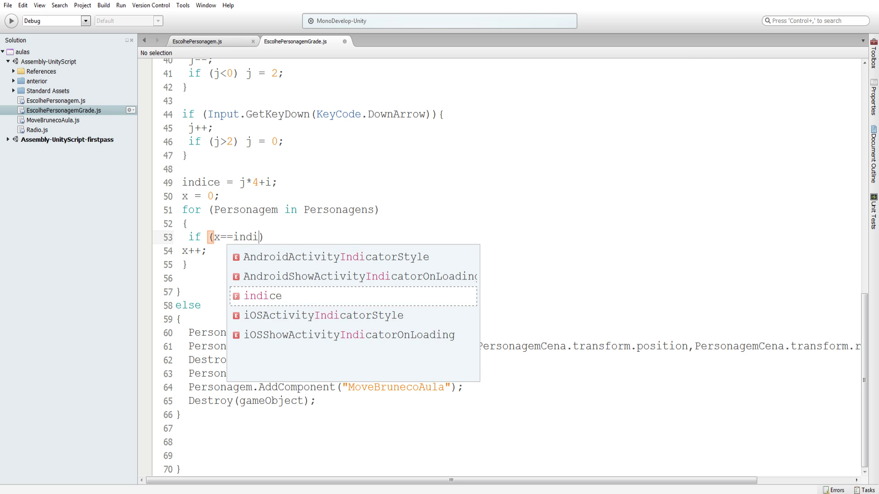
type("ce)")
key("Return")
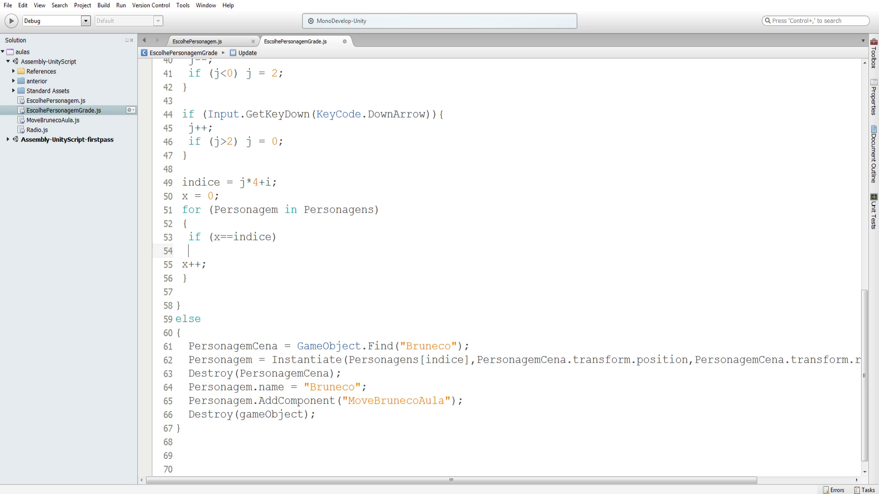
type("{")
key("Return")
key("Return")
type("}")
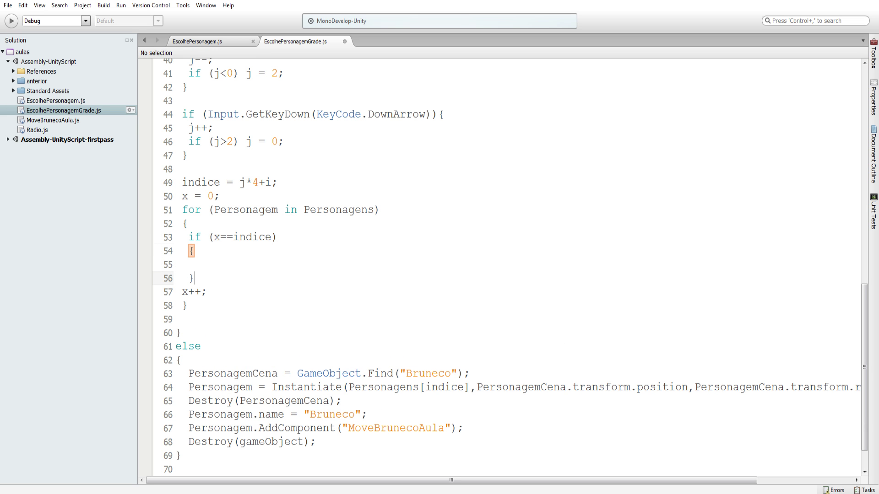
left_click(188, 265)
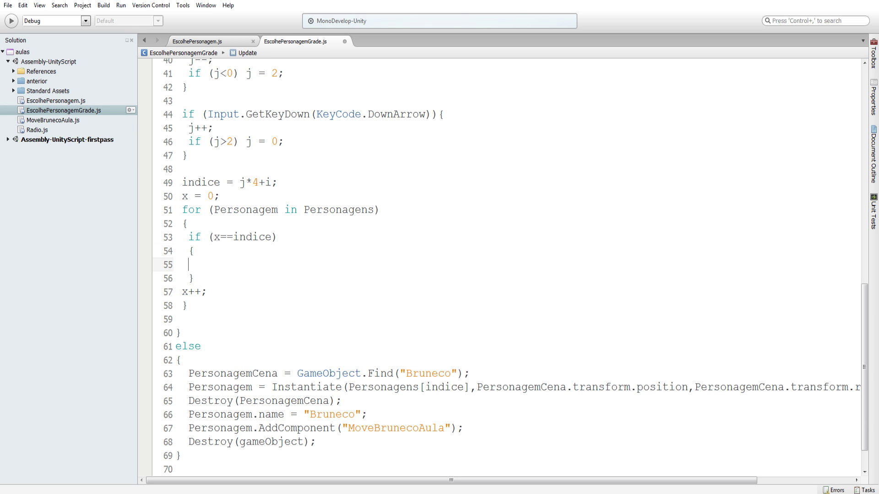
double_click(224, 210)
key("ctrl+c")
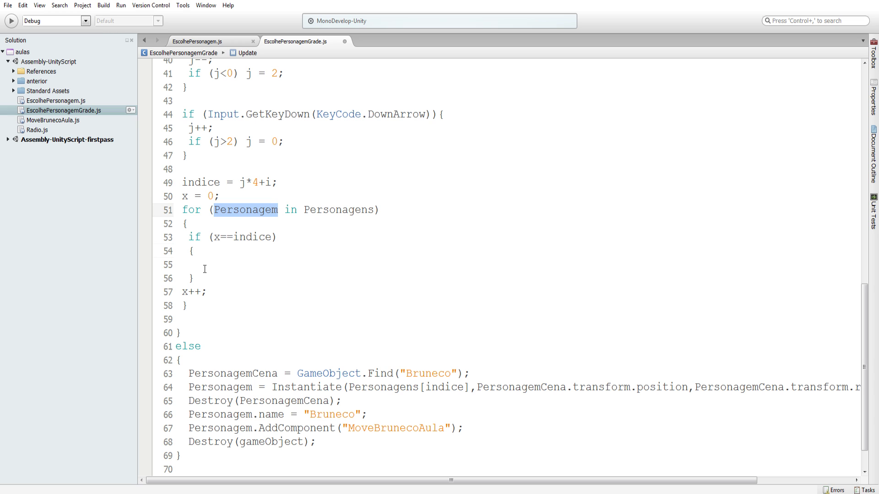
- Write 'Personagem.transform.localScale = Vector3.Lerp' inside the if block
left_click(204, 268)
key("ctrl+v")
type(".")
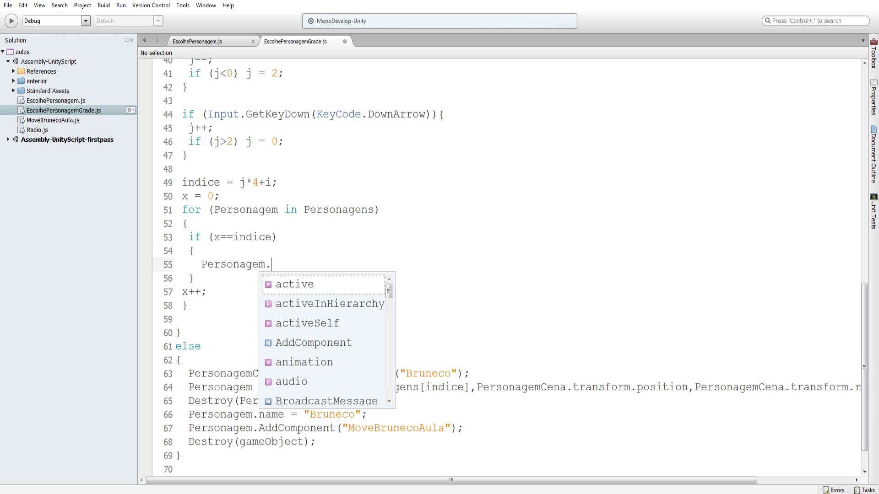
type("tr")
key("Return")
type(".l")
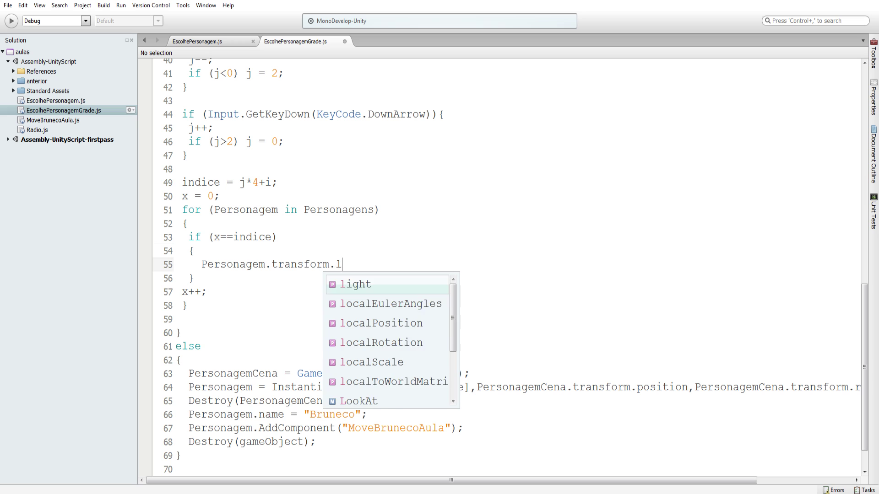
type("o")
key("Return")
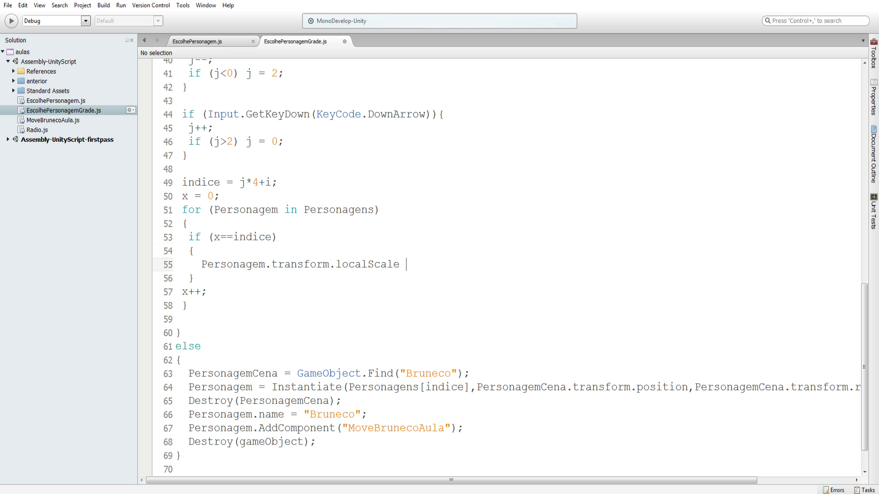
type("=")
type(" Vec")
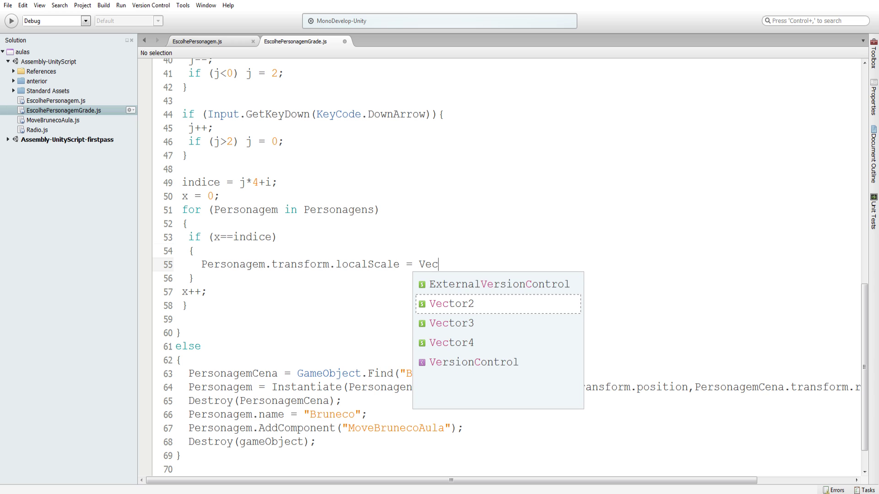
type("tor")
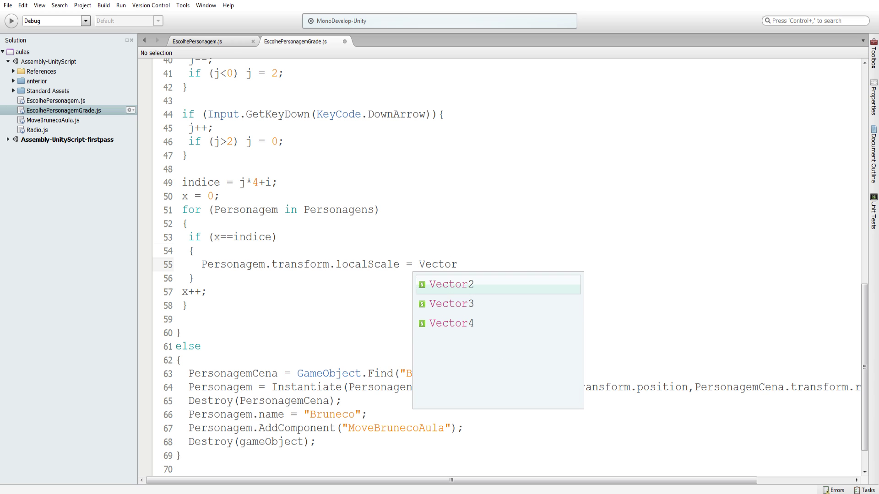
key("Down")
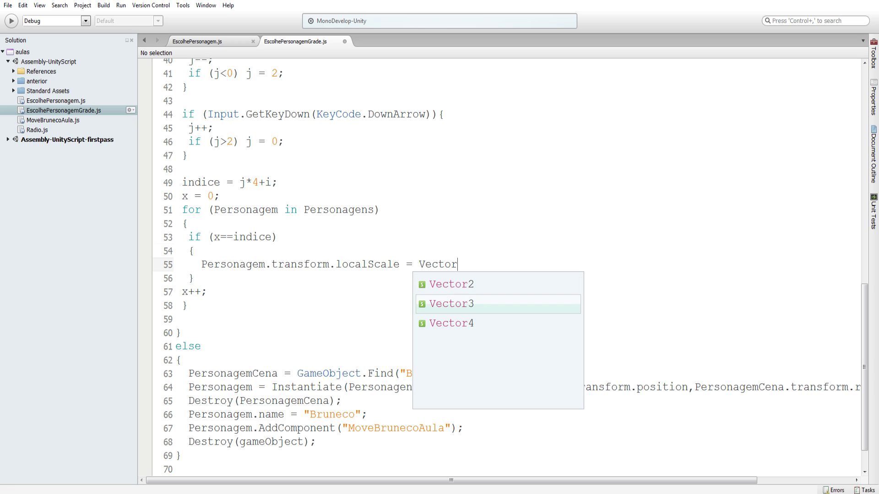
key("Return")
type(".le")
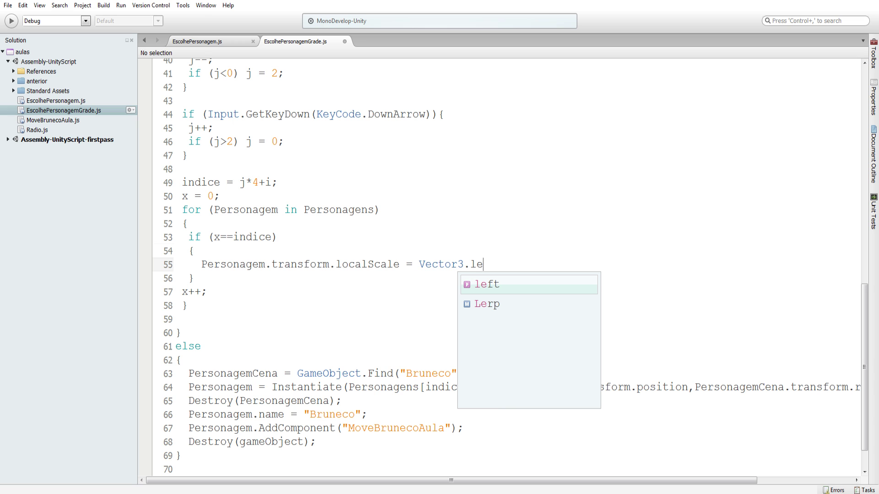
key("Down")
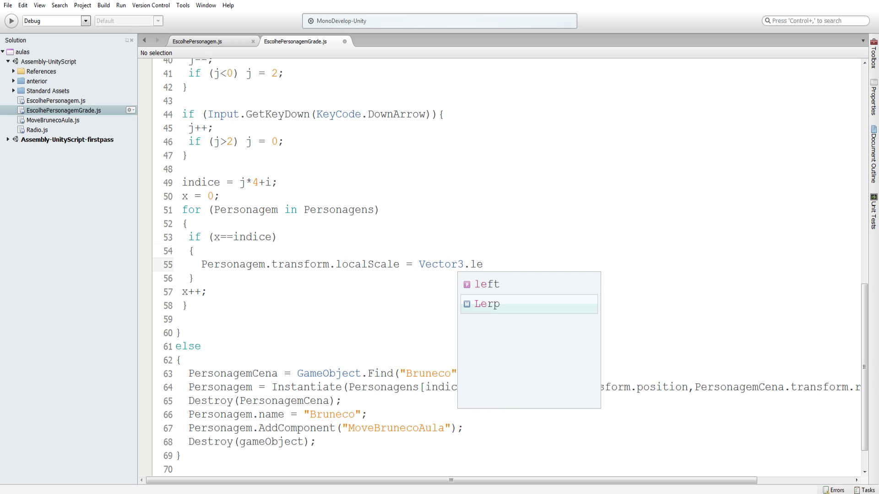
key("Return")
- Pass Personagem.transform.localScale as Lerp's start value, then check bruneco1's scale in Unity
type("()")
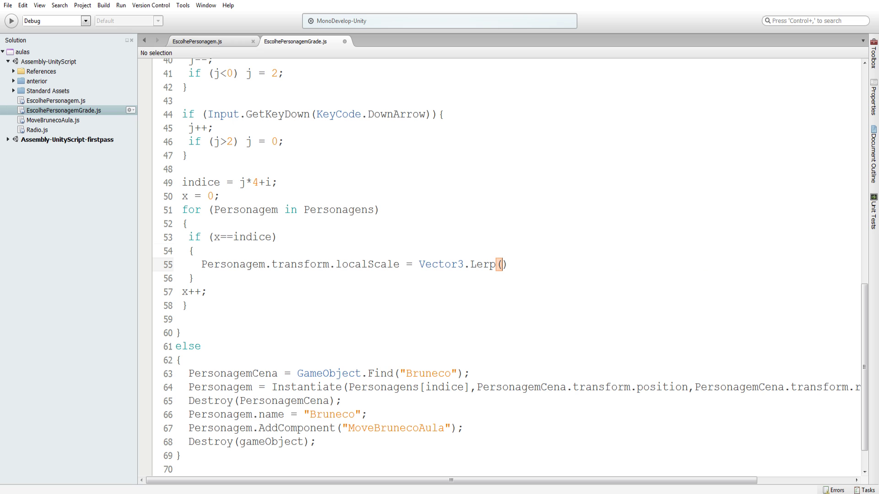
type("Personagem")
type(".")
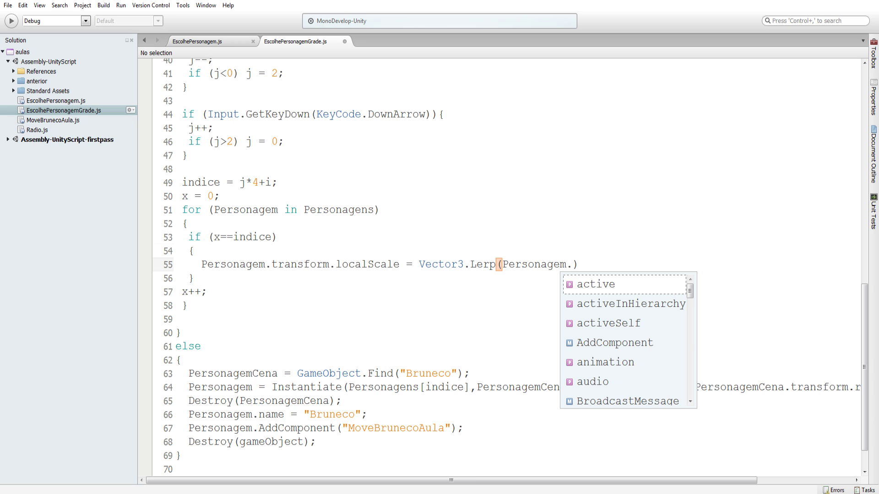
type("tr")
key("Return")
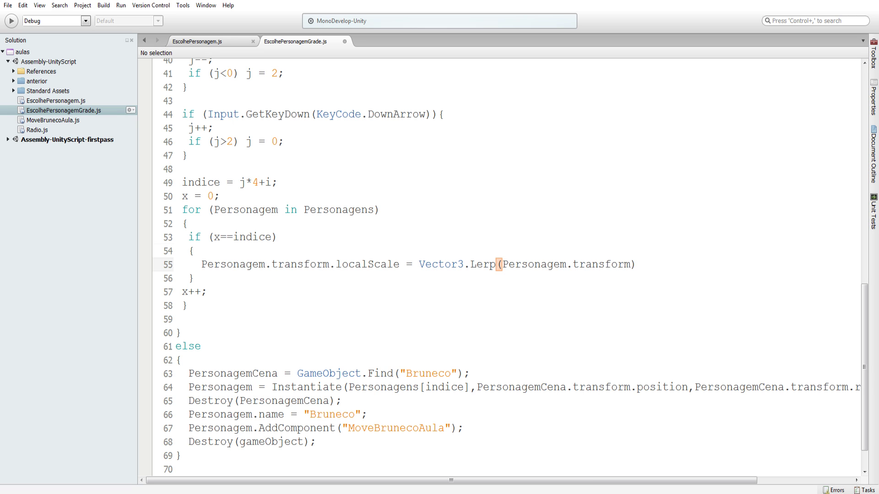
type(".l")
key("Down")
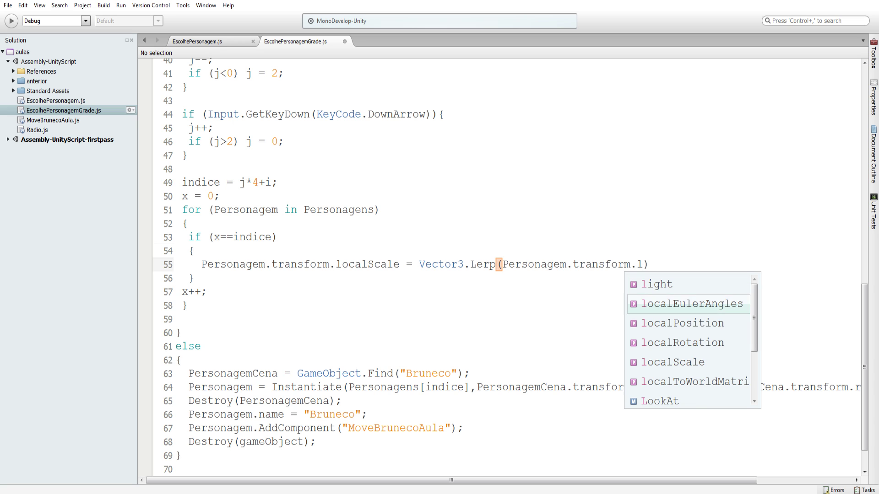
key("Down")
key("Down")
key("Down")
key("Down")
key("Up")
key("Return")
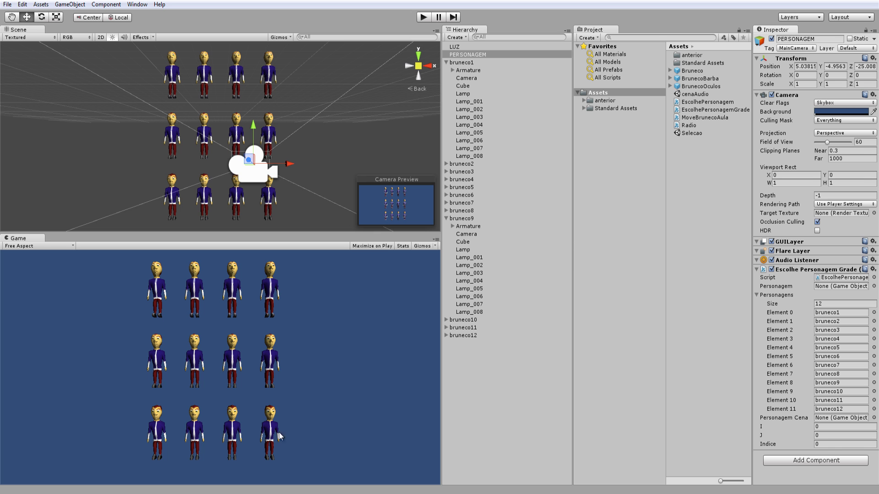
left_click(463, 63)
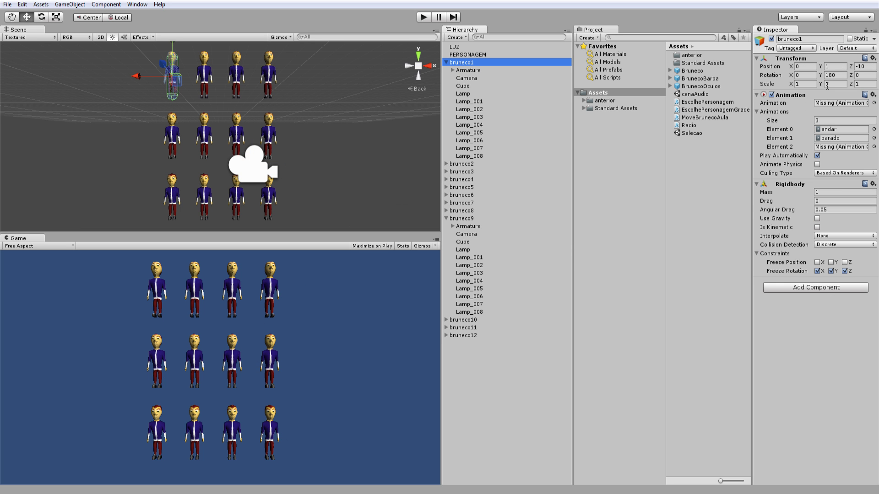
- Finish line 55's Lerp with target Vector3(2,2,2) and rate Time.deltaTime, ending with a semicolon
key("alt+Tab")
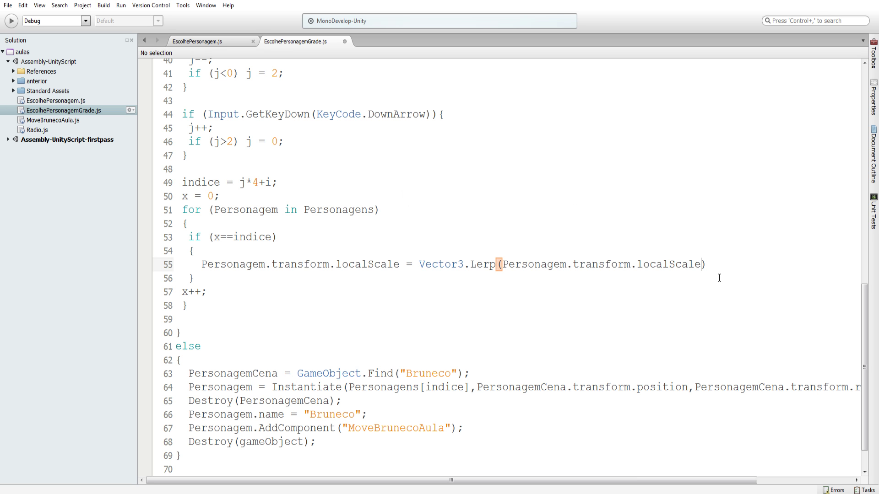
type(",")
type("Ve")
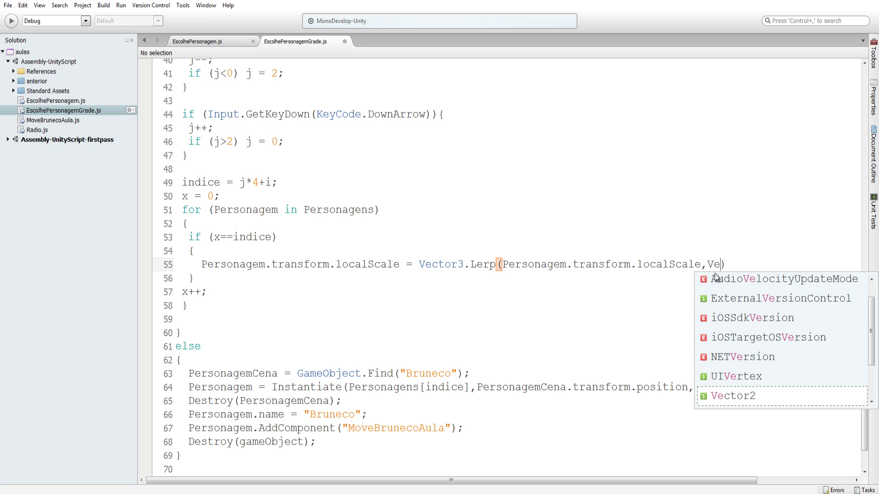
type("ctor")
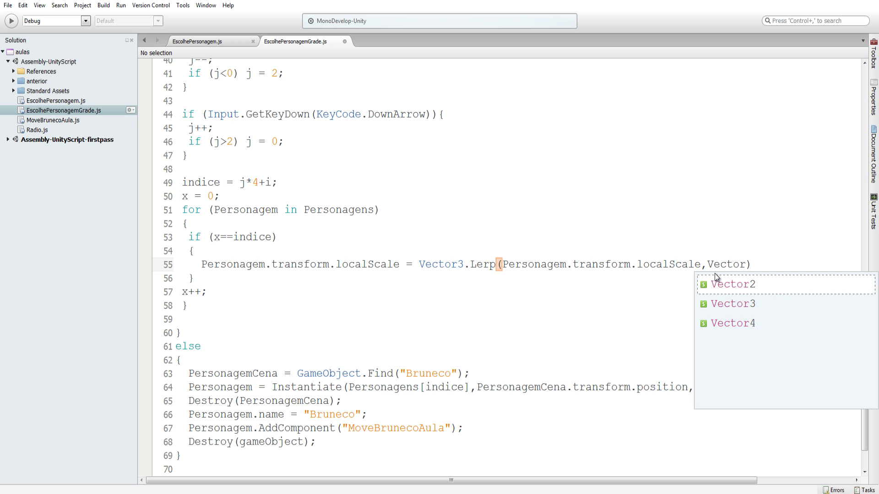
type("3()")
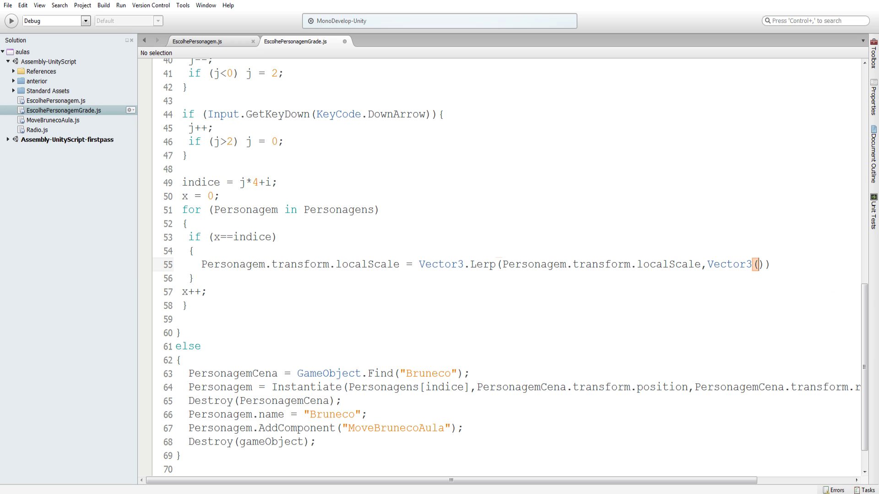
type("2,")
type("2,2")
type("),Time")
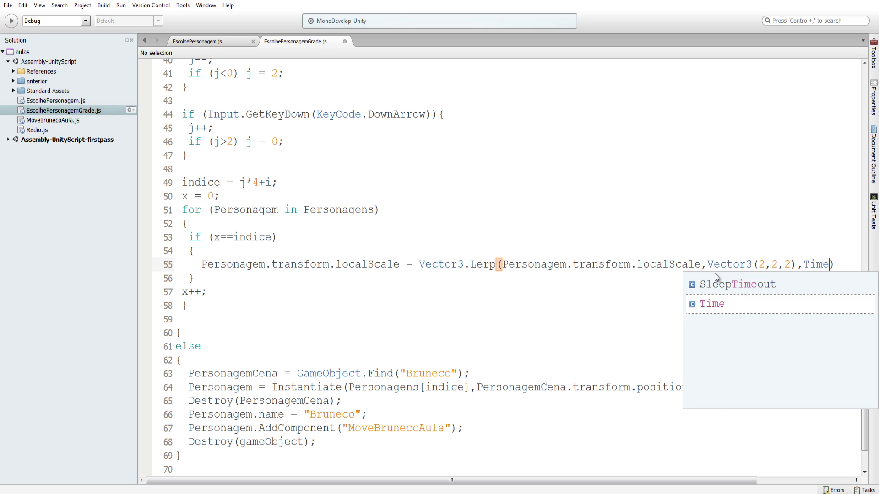
type(".de")
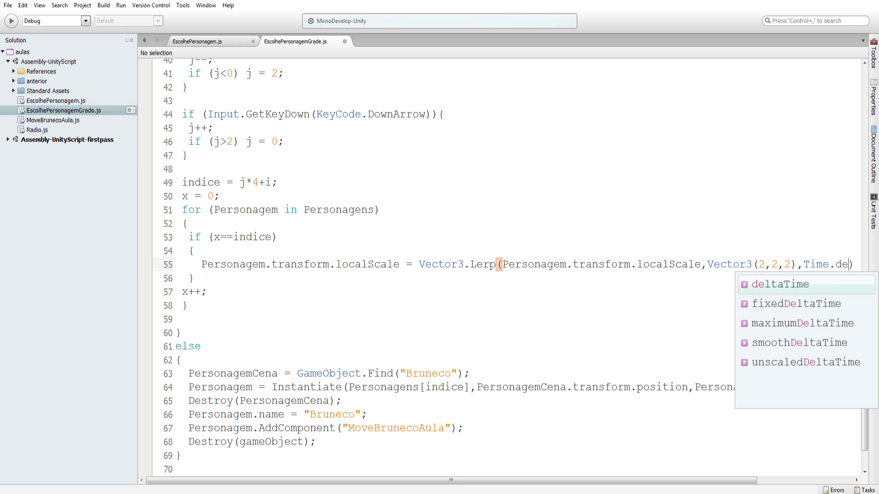
key("Return")
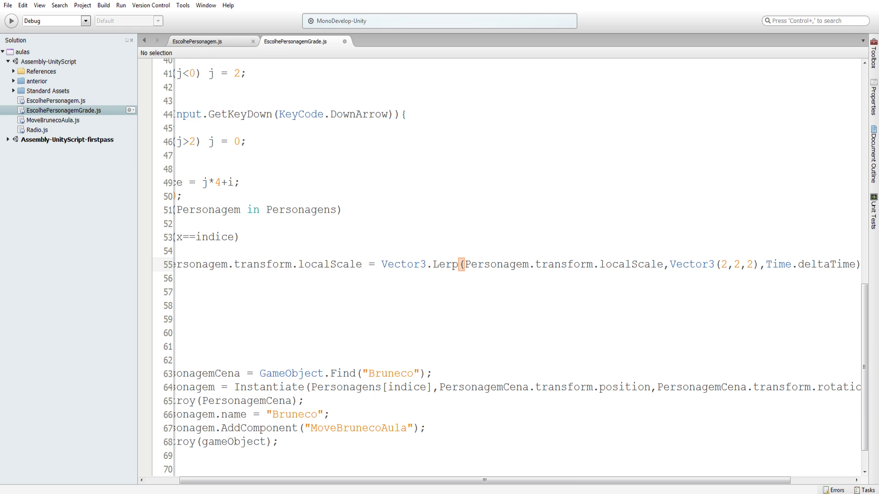
type(";")
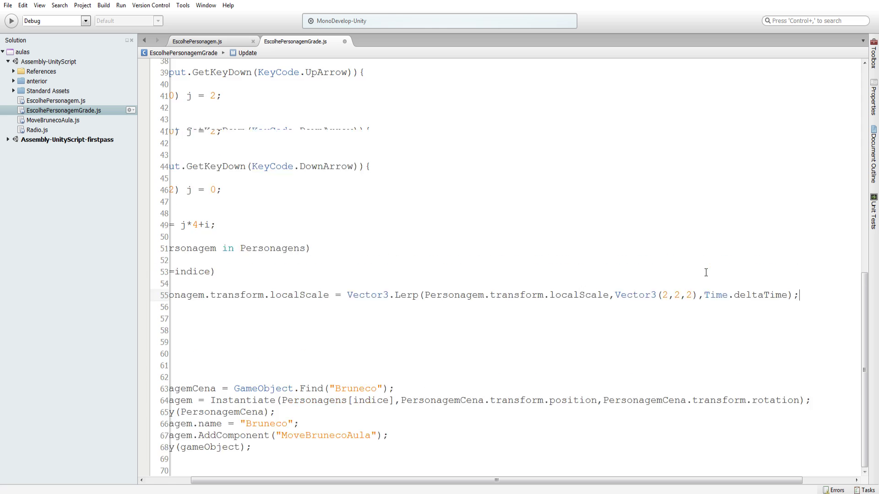
scroll(706, 272, "down", 1)
scroll(614, 298, "up", 1)
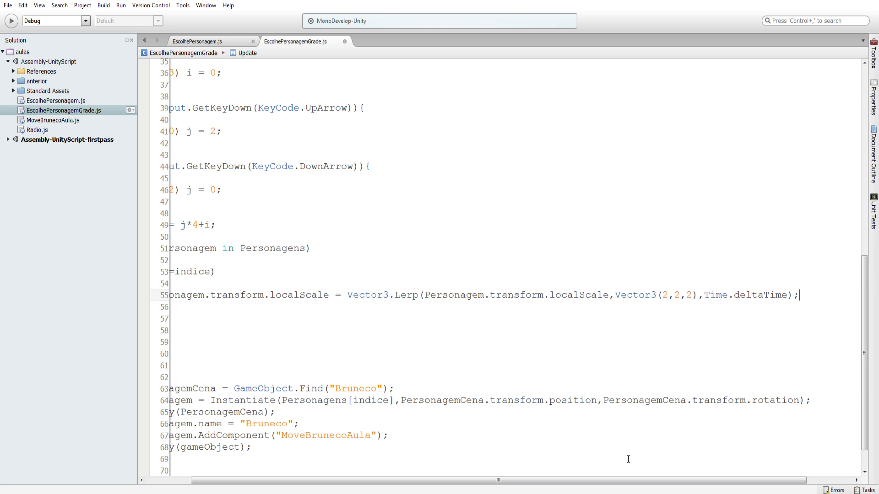
scroll(520, 478, "left", 1)
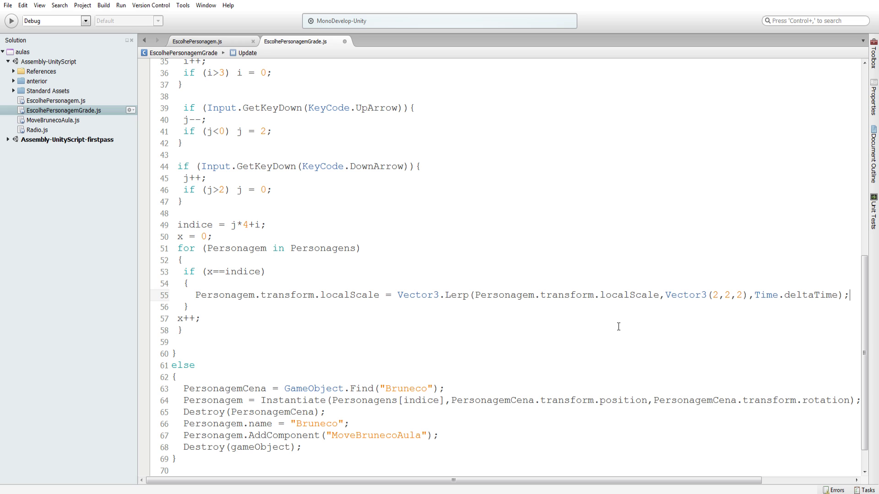
- Add an else block with braces after the if block
left_click(204, 305)
key("Return")
type("else")
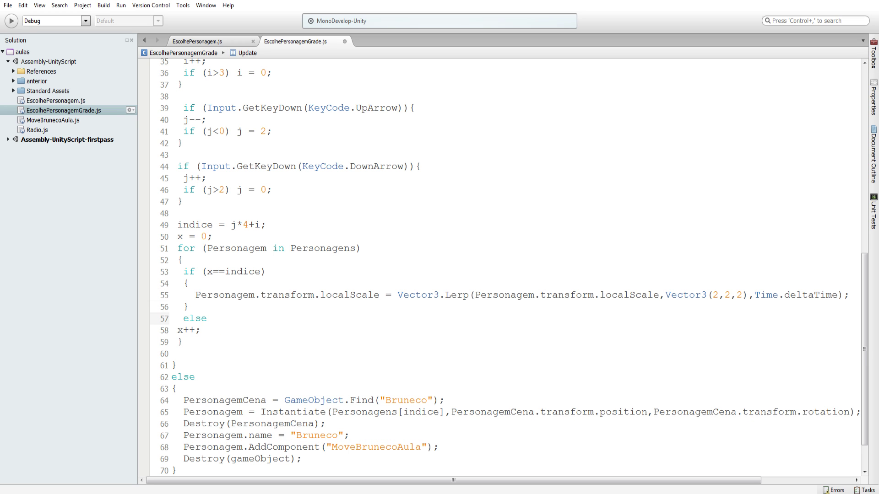
key("Return")
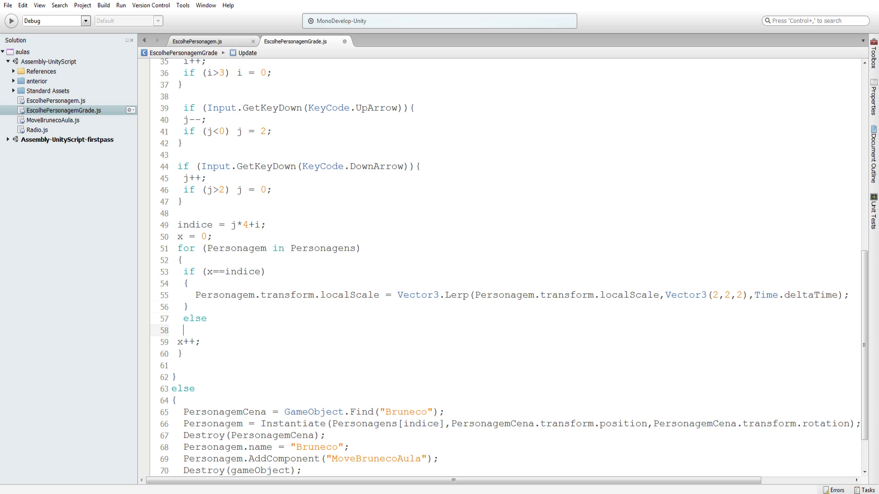
type("{")
key("Return")
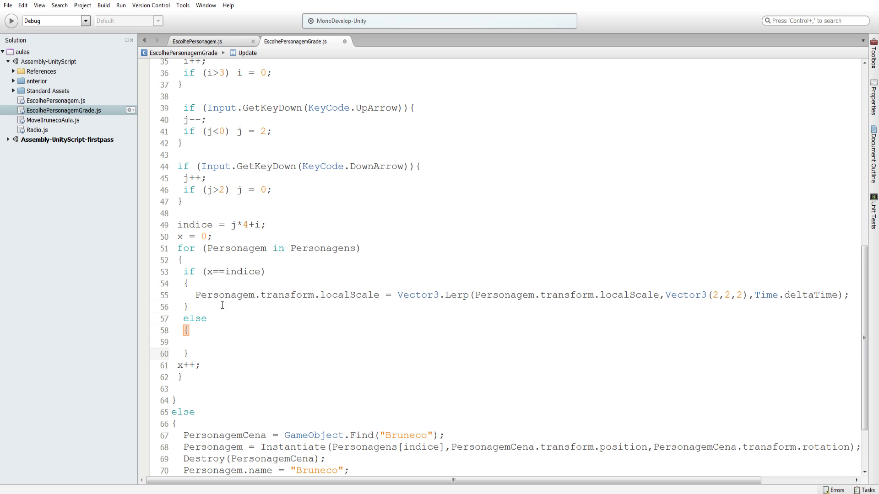
- Copy the scaling statement into the else block and change its target to Vector3(1,1,1)
left_click_drag(850, 295, 195, 296)
key("ctrl+c")
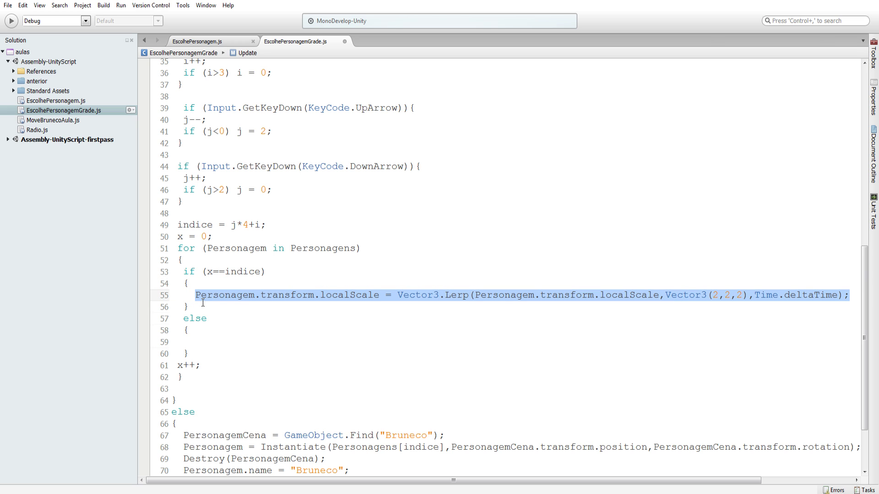
left_click(195, 343)
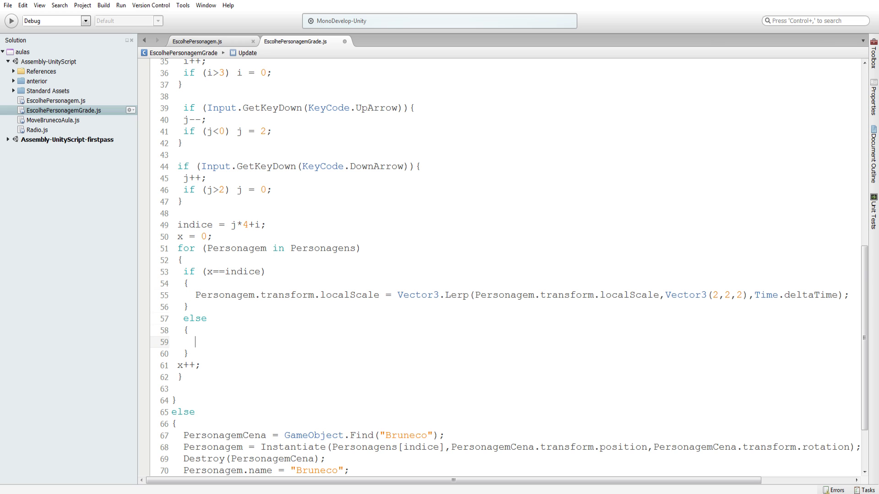
key("ctrl+v")
left_click(720, 341)
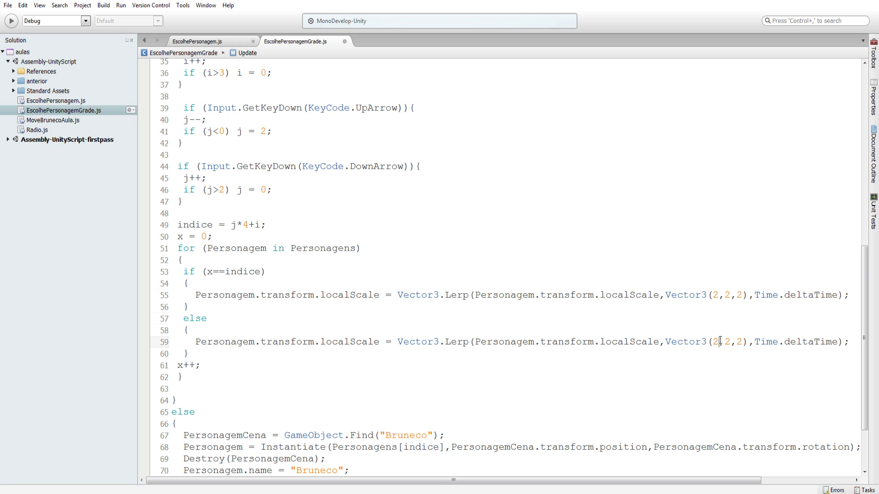
key("BackSpace")
type("1")
left_click(742, 342)
key("BackSpace")
type("1")
key("alt+Tab")
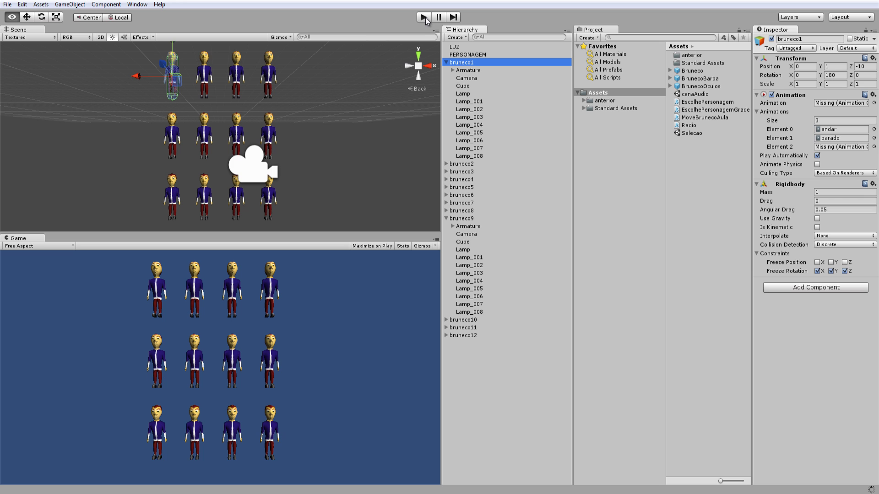
left_click(425, 18)
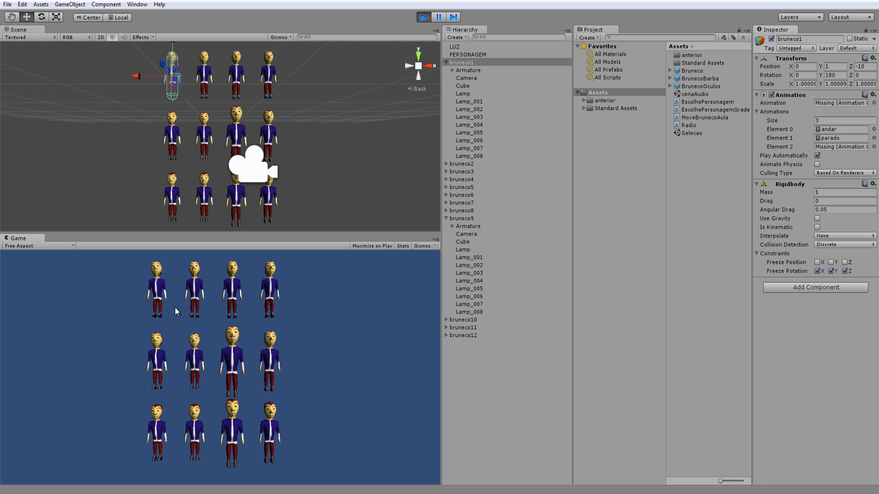
left_click(426, 16)
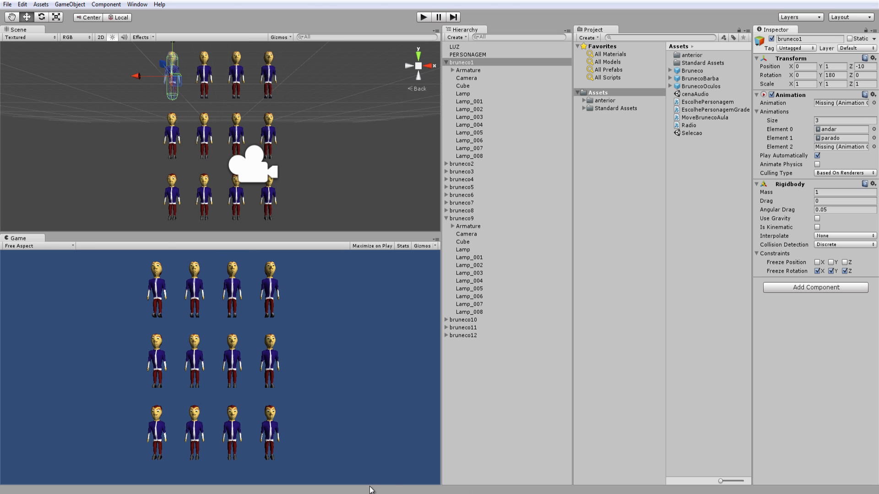
key("alt+Tab")
- Change line 55's enlarged size to Vector3(1.3,1.3,1.3)
left_click(722, 295)
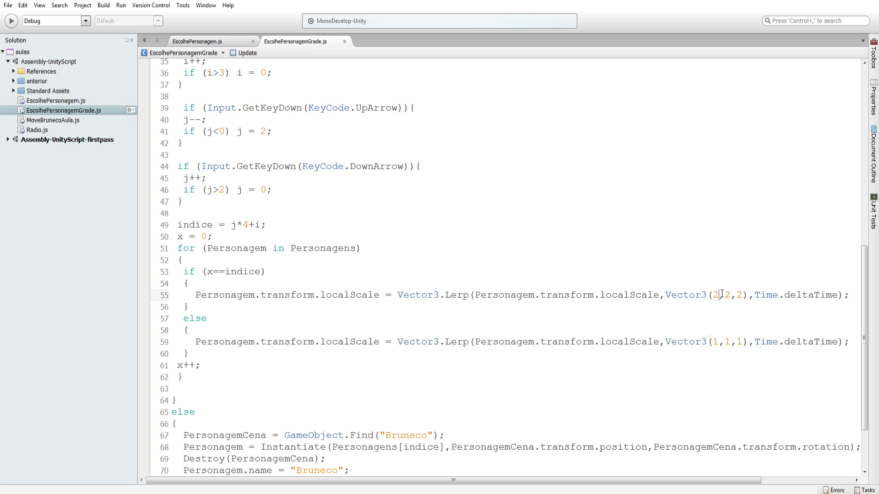
key("BackSpace")
type("1")
type(".3")
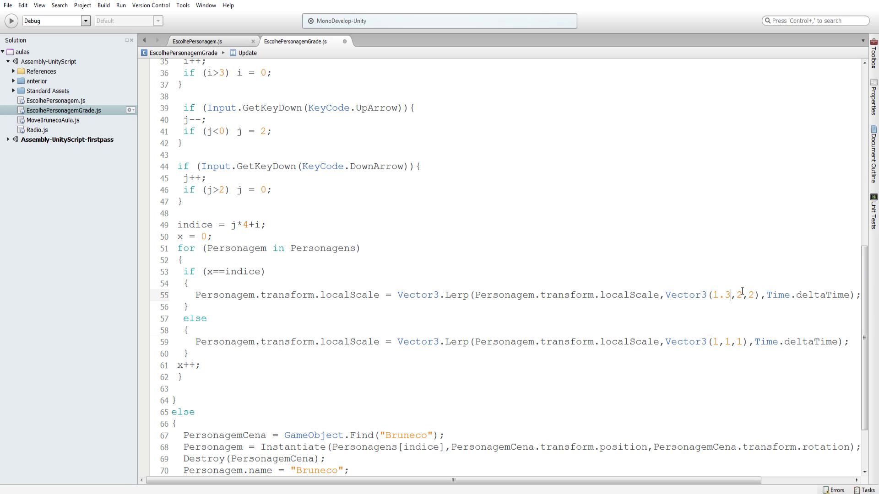
left_click_drag(731, 295, 716, 296)
left_click(741, 294)
double_click(740, 295)
type("1.3")
double_click(763, 294)
type("1.3")
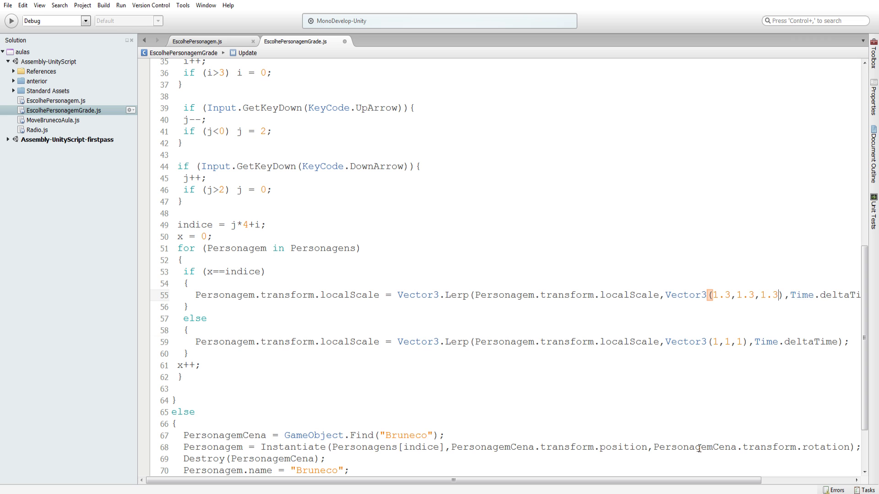
left_click_drag(704, 480, 795, 480)
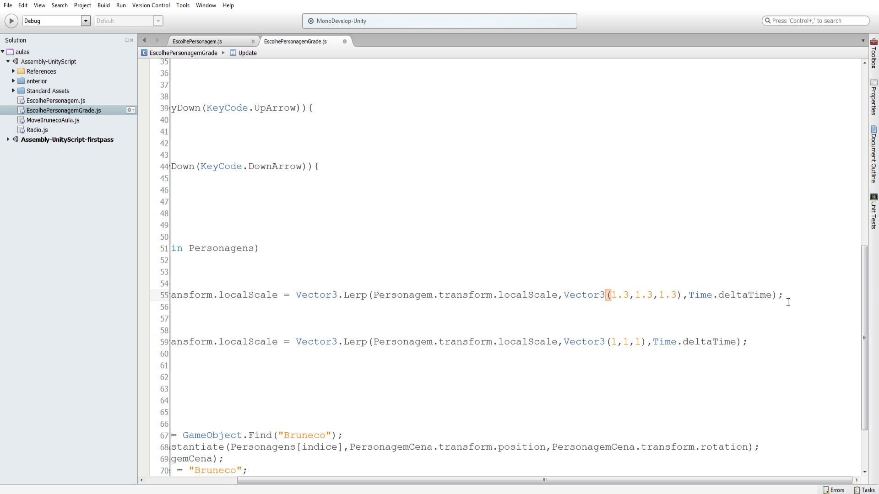
- Multiply Time.deltaTime by 10 on lines 55 and 59
left_click(775, 295)
type("*10")
left_click(735, 344)
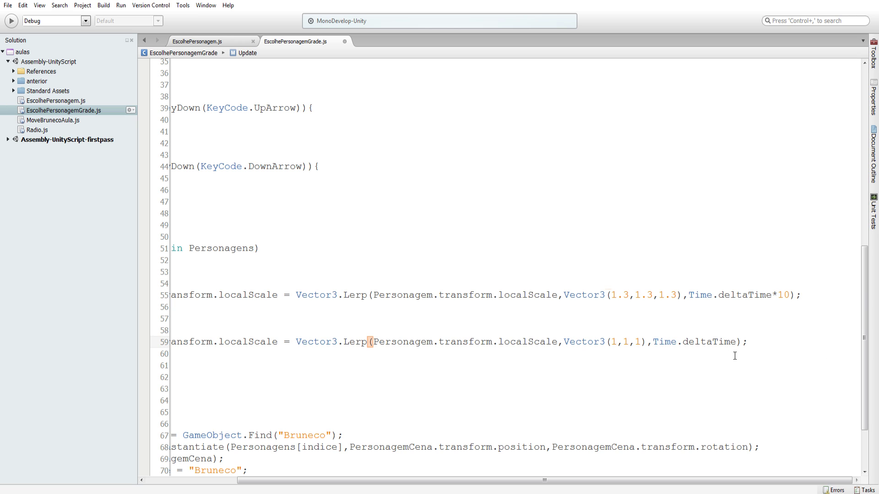
type("*10")
left_click_drag(599, 480, 507, 481)
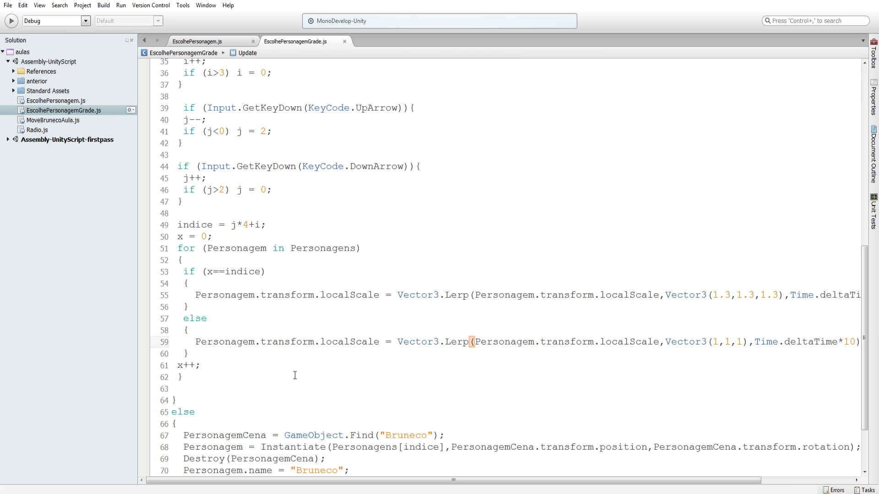
key("alt+Tab")
- Play the game, move the choice down, confirm with Enter to load the terrain, then stop
left_click(422, 20)
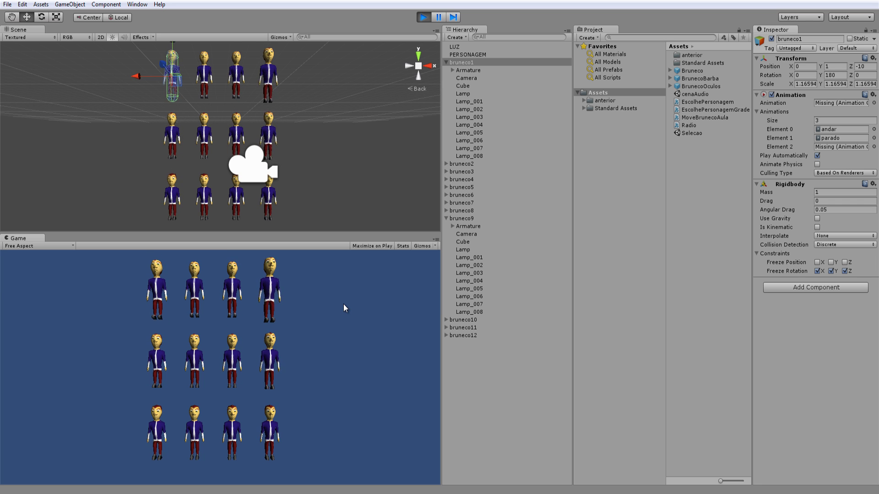
key("Down")
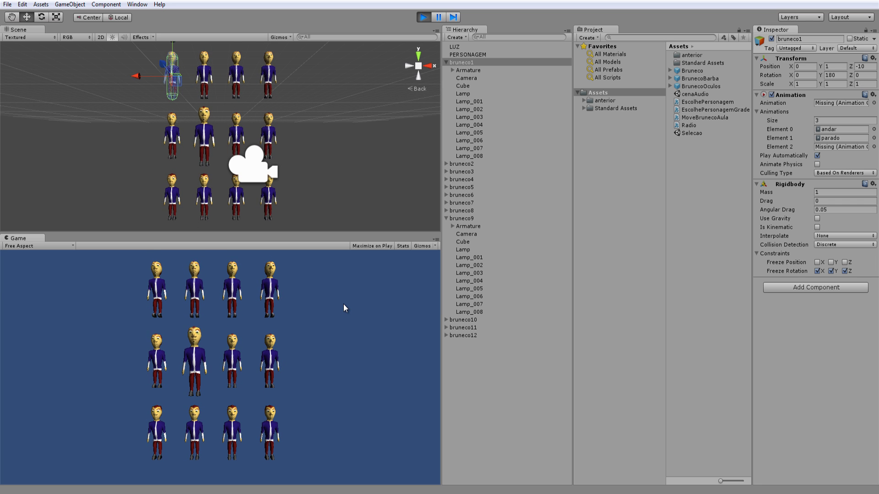
key("Return")
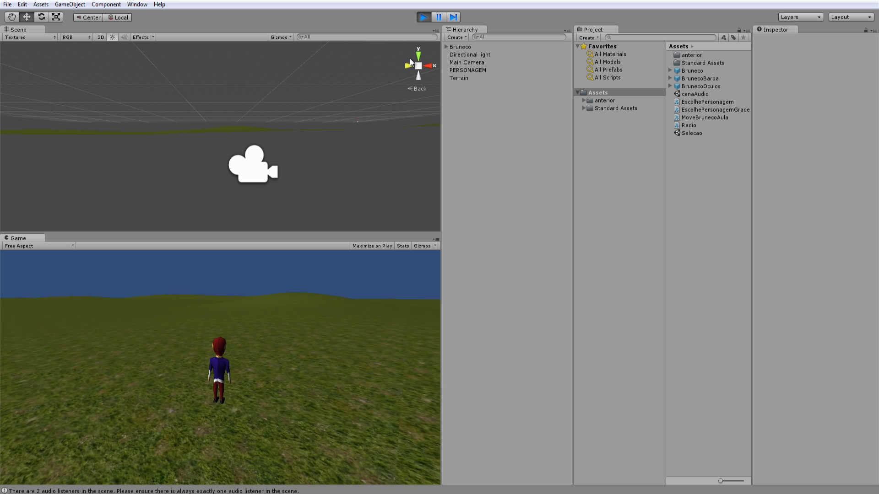
left_click(423, 17)
- Add 'Personagem.transform.rigidbody.useGravity=true;' on a new line after line 71
key("alt+Tab")
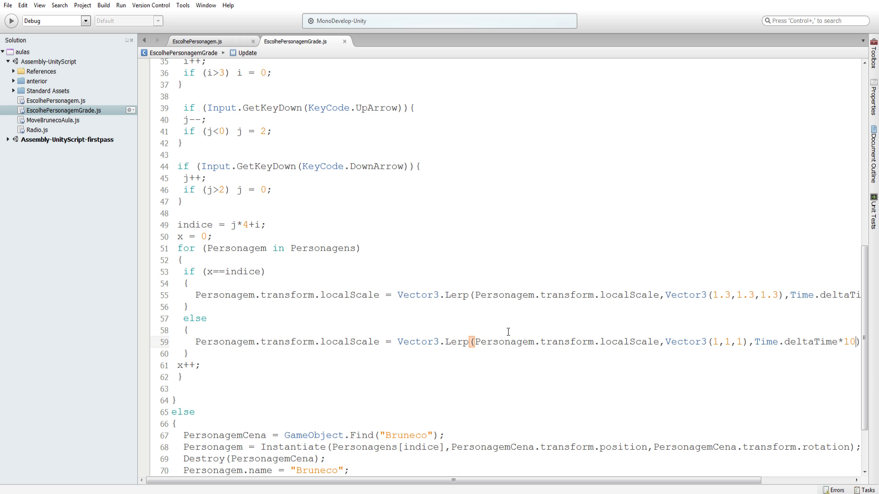
scroll(509, 332, "down", 2)
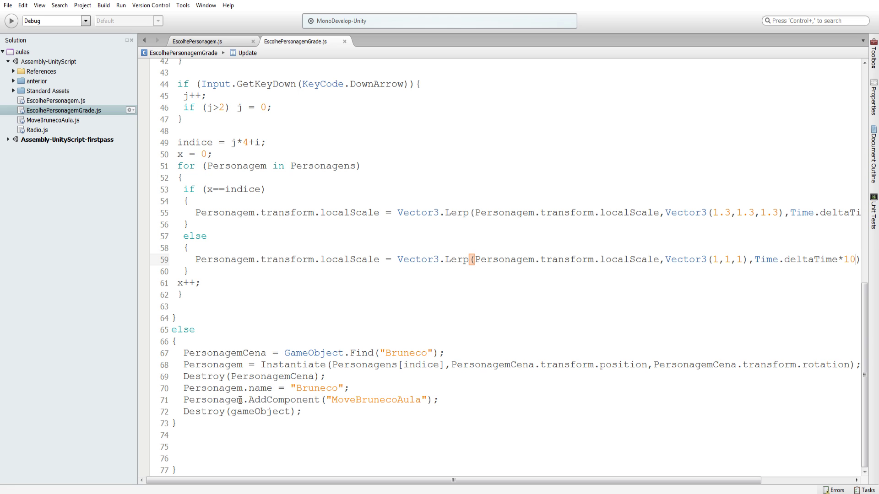
left_click_drag(247, 401, 179, 401)
key("ctrl+c")
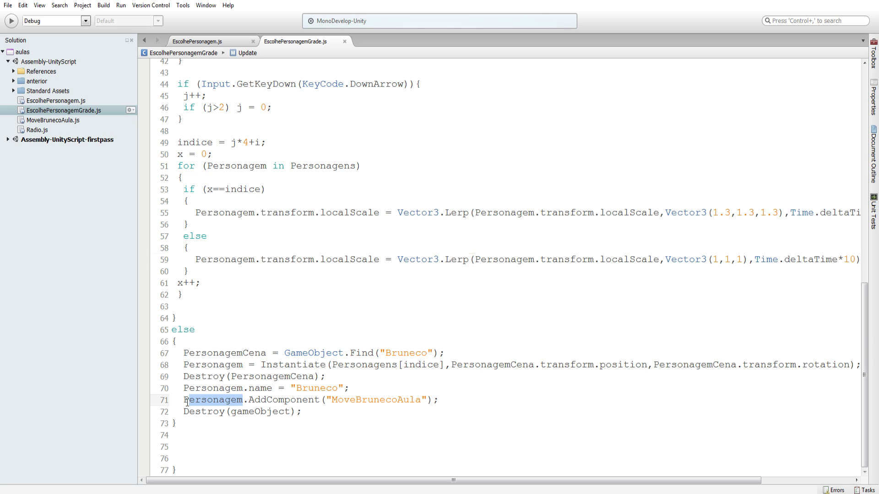
left_click(466, 405)
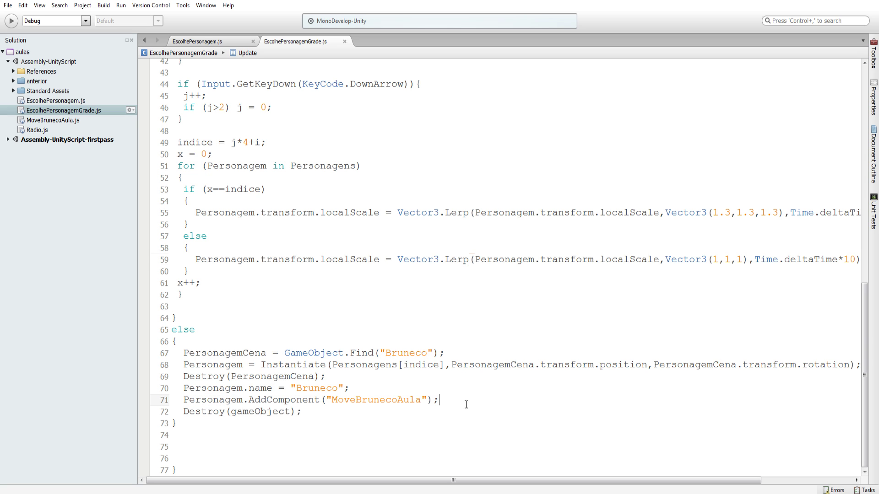
key("Return")
key("ctrl+v")
type(".transform")
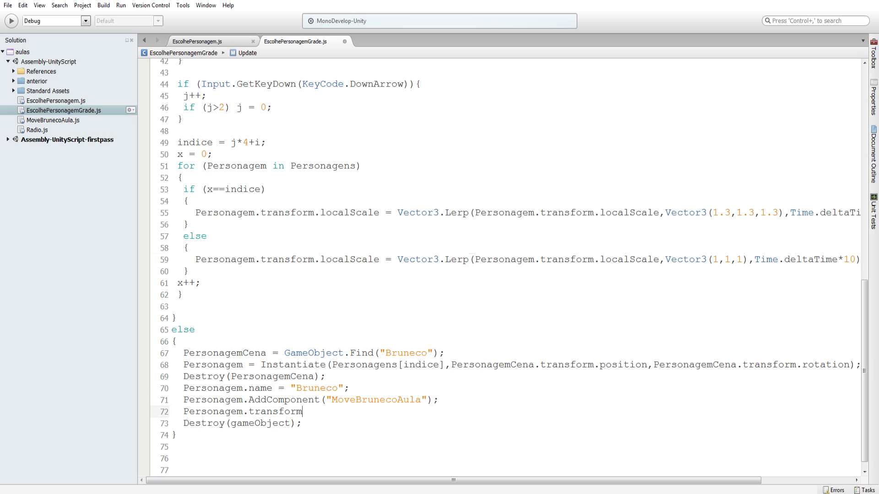
type(".r")
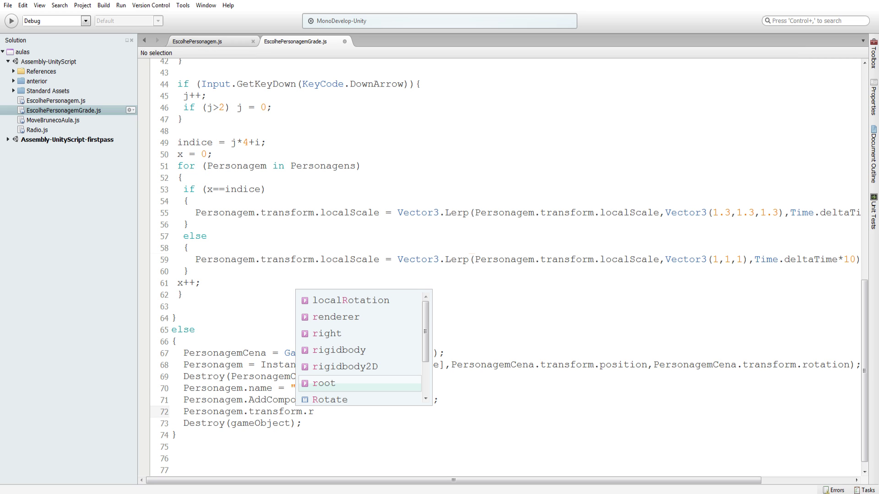
key("Up")
key("Up")
key("Up")
key("Down")
key("Return")
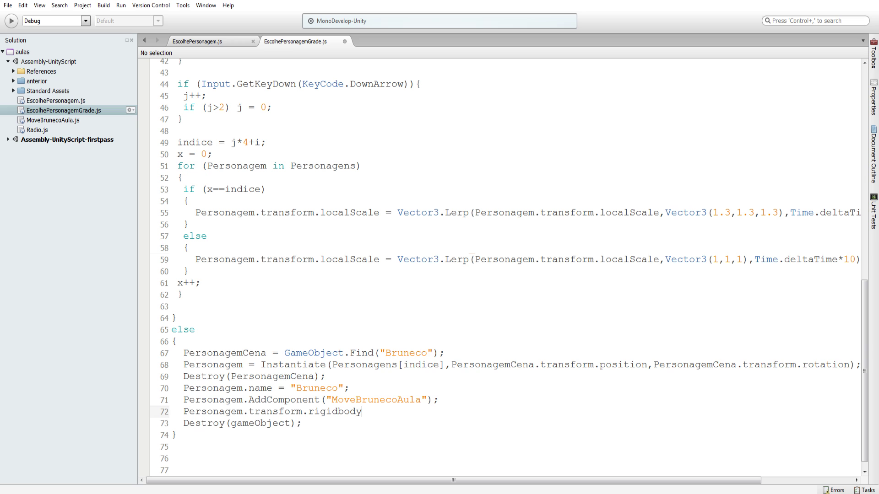
type(".use")
key("Return")
type("=true")
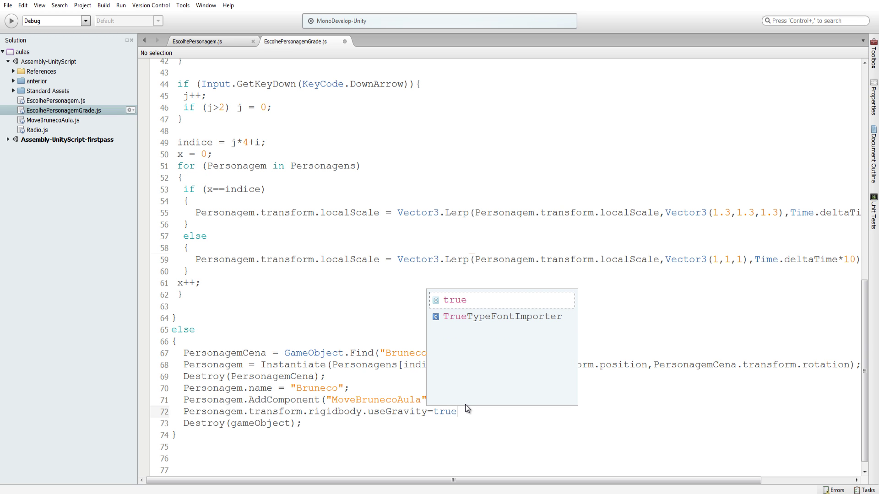
type(";")
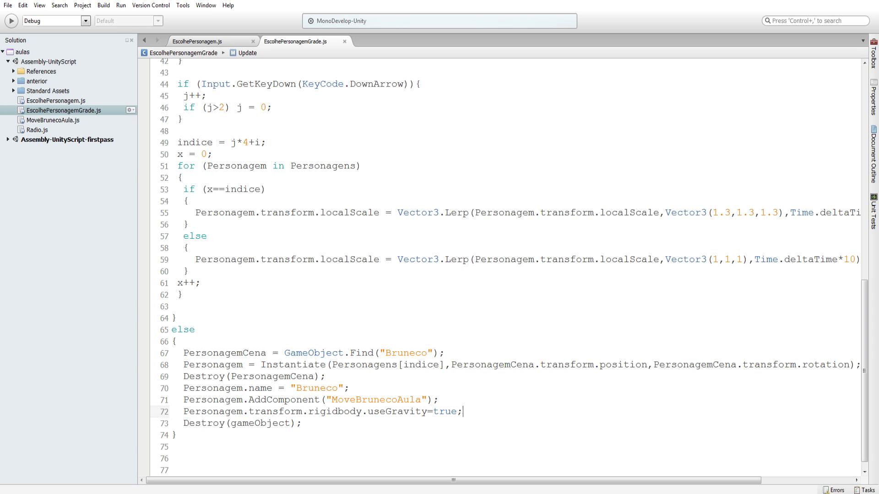
key("alt+Tab")
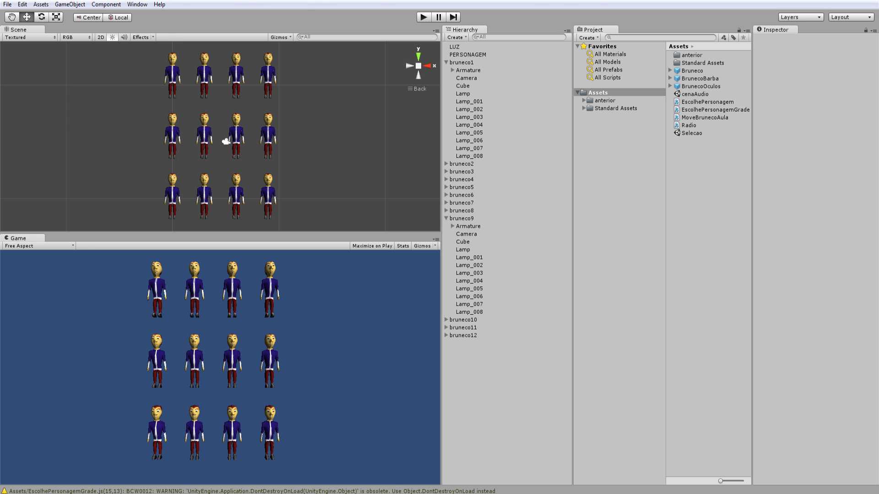
key("alt+Tab")
scroll(297, 239, "up", 12)
scroll(293, 229, "up", 2)
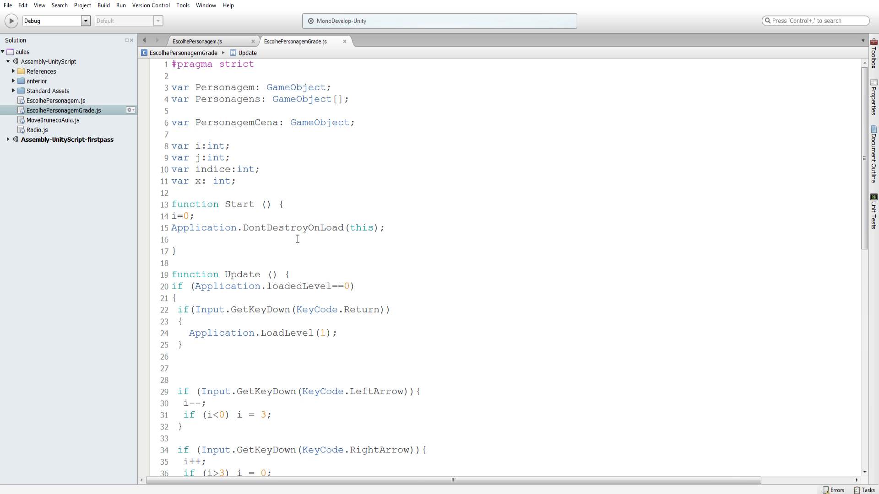
scroll(293, 256, "down", 3)
scroll(296, 293, "down", 7)
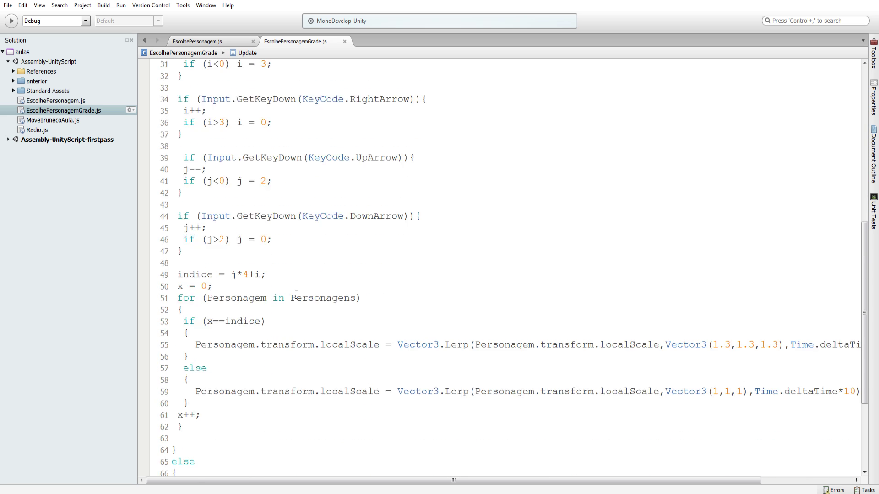
scroll(296, 295, "down", 2)
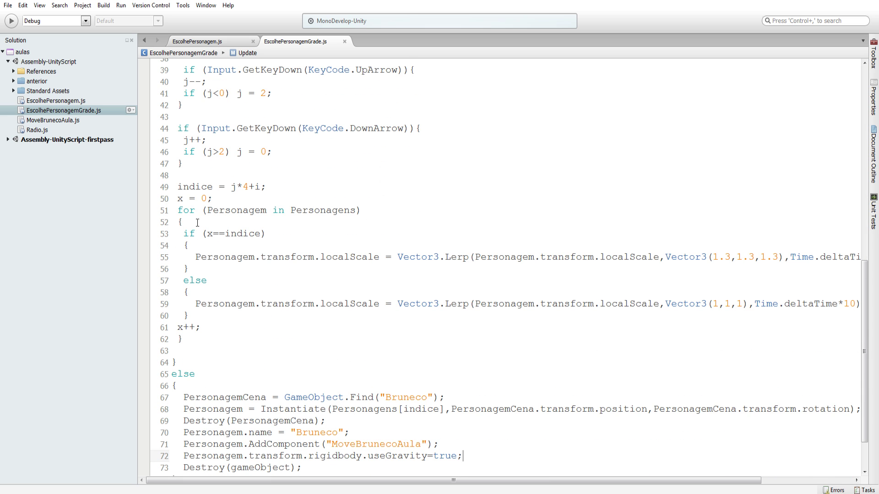
left_click_drag(197, 223, 177, 210)
key("ctrl+c")
scroll(239, 245, "up", 6)
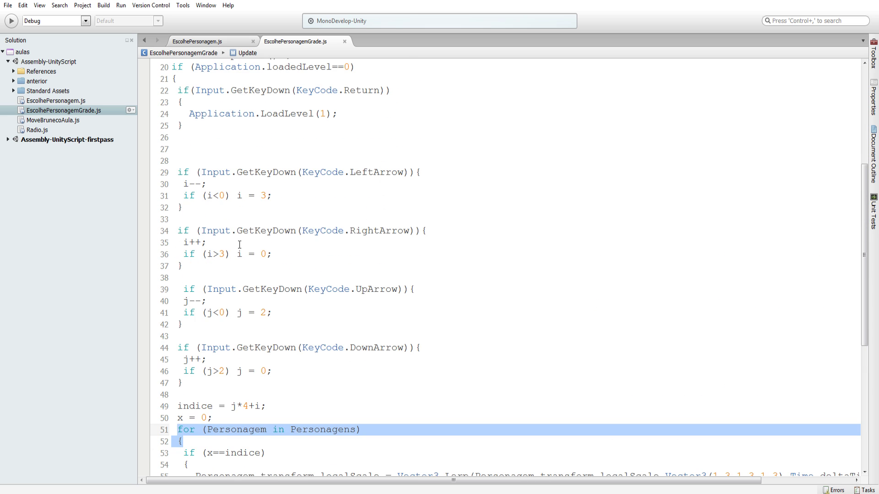
scroll(239, 245, "up", 6)
- Insert an empty 'for (Personagem in Personagens) { }' loop after line 15 in Start
left_click(402, 227)
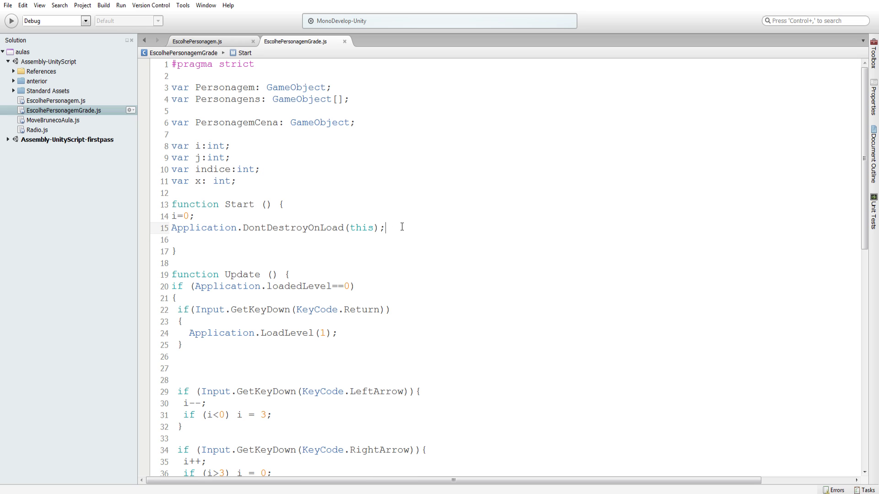
key("Return")
key("Return")
key("ctrl+v")
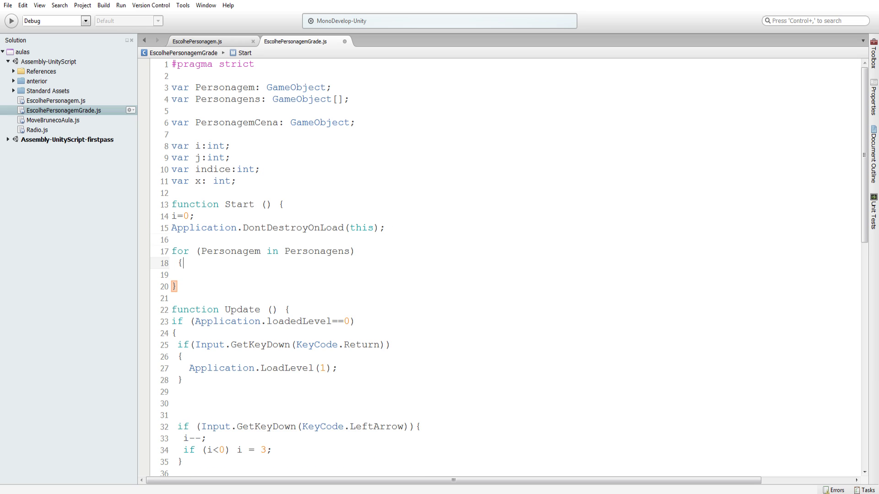
key("Return")
key("Return")
type("}")
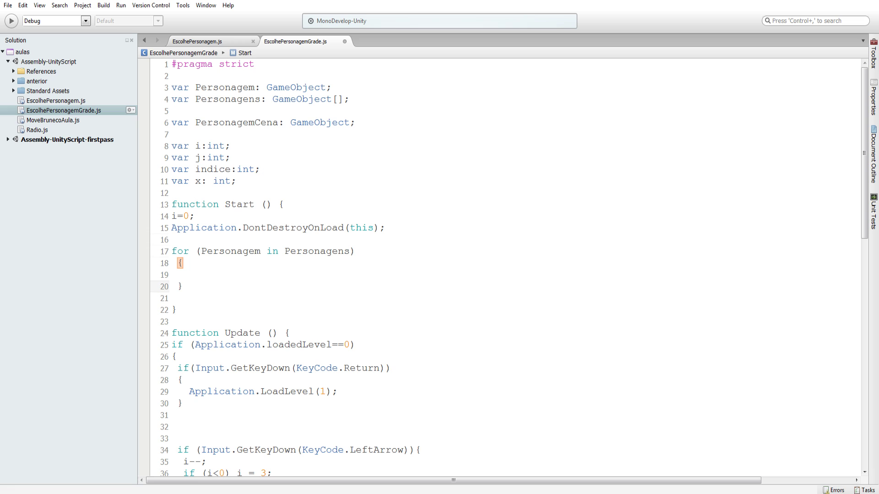
left_click(177, 274)
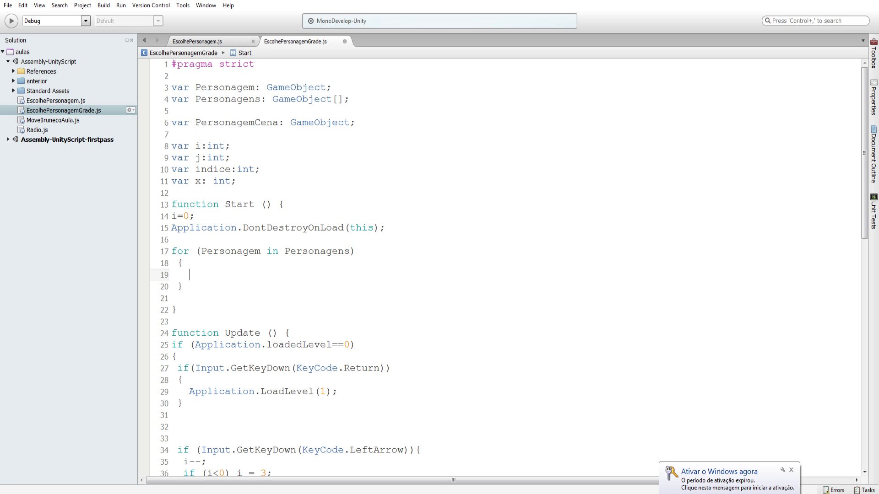
- Write 'Personagem.transform.renderer.material.color = Color' on line 19
type("per")
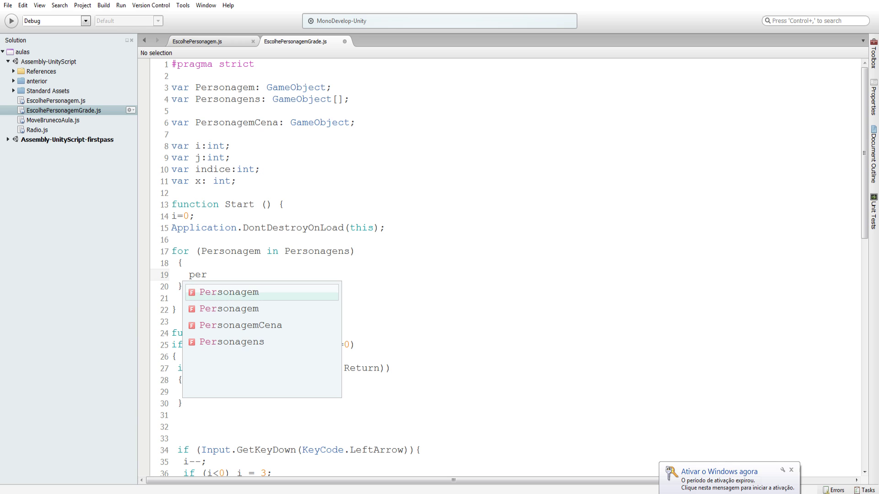
key("Return")
type(".")
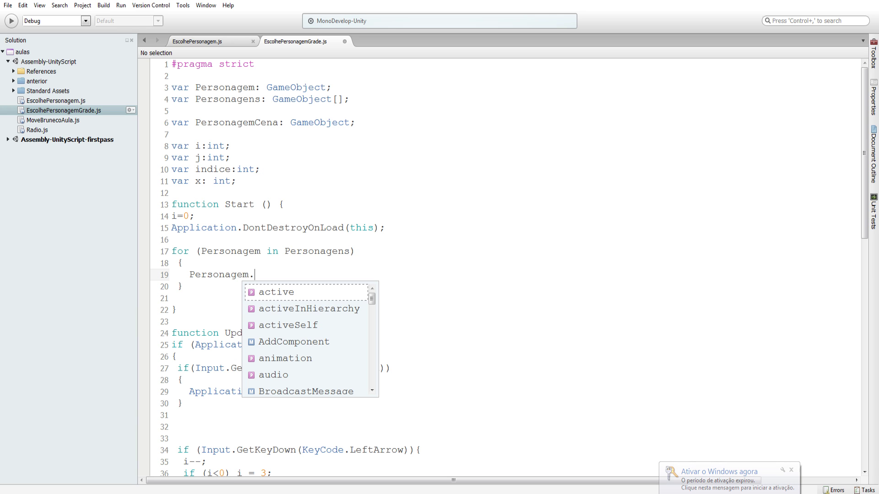
type("tr")
key("Return")
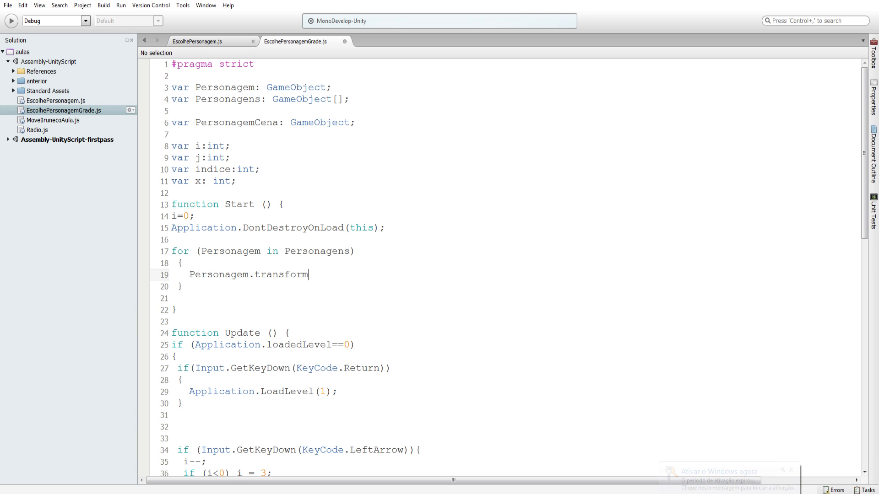
type(".re")
key("Return")
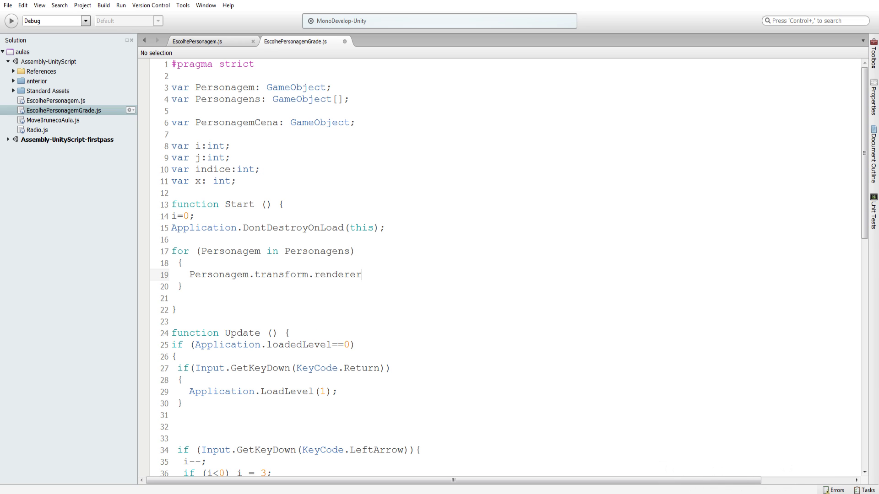
type(".ma")
key("Return")
type(".c")
key("Return")
type("= ")
type("Color")
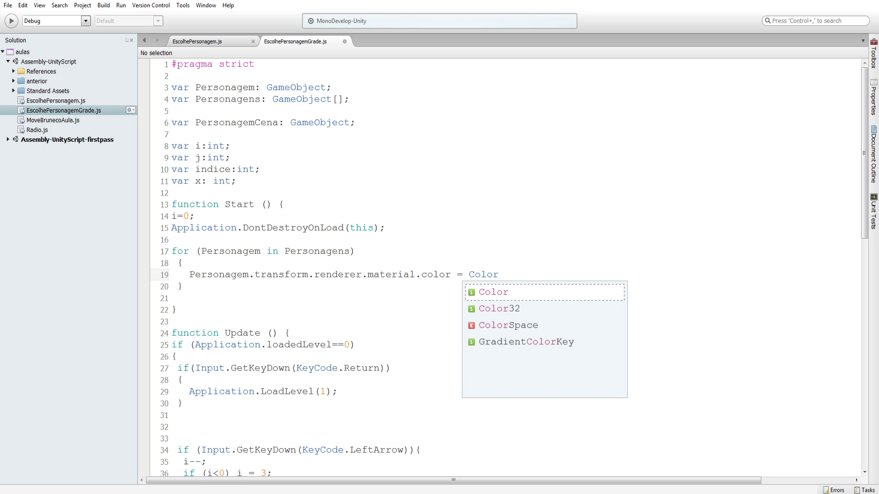
key("Escape")
- Complete the assignment as Color.Lerp(Color.green,Color.red,Random.Range)
type(".L")
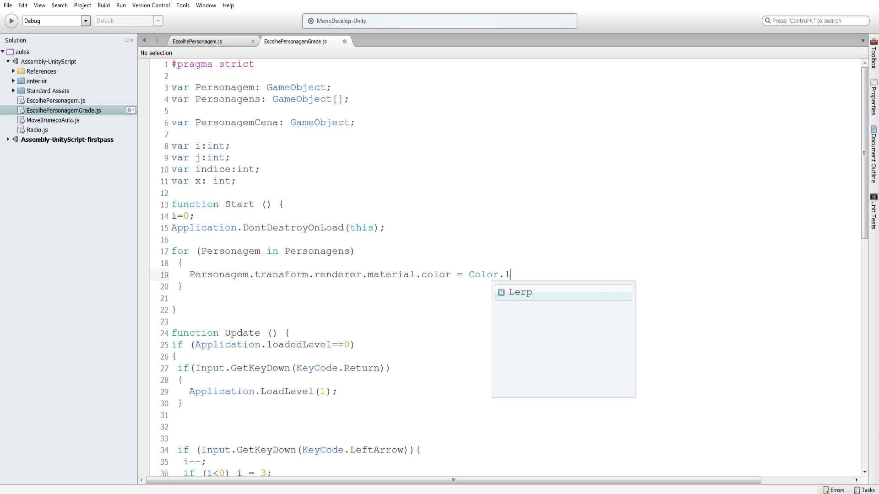
key("Return")
type("(")
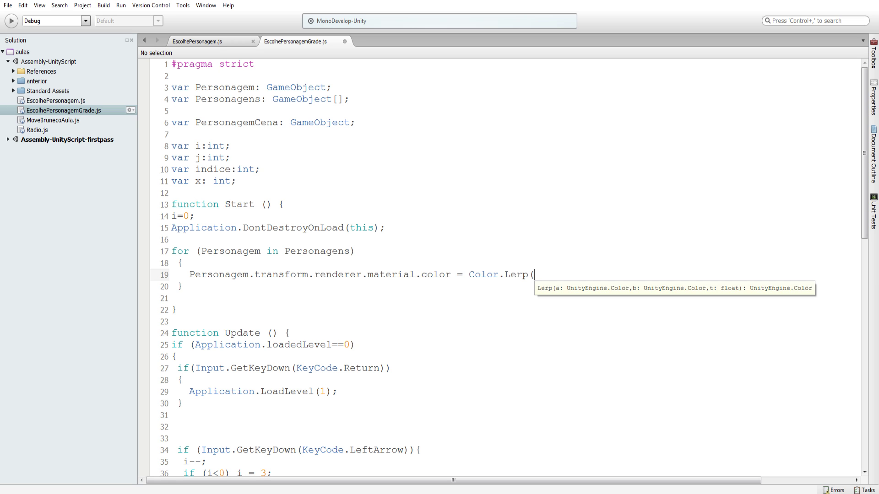
type(")")
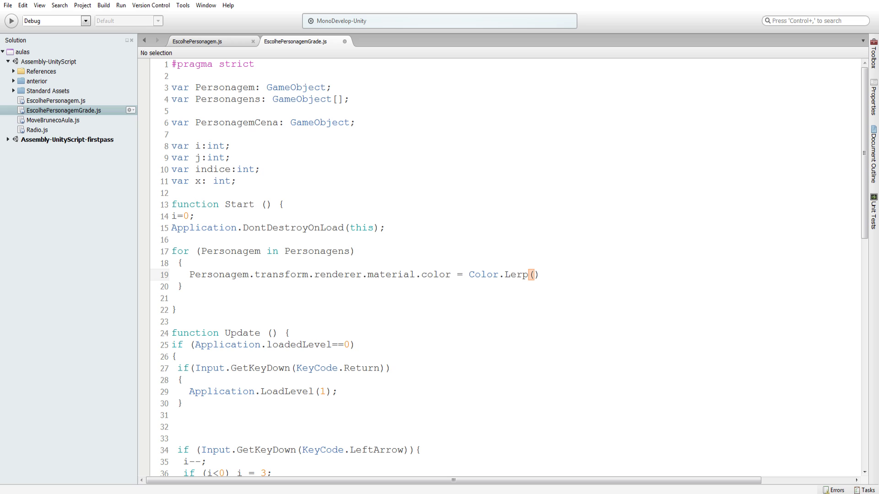
type("R")
key("BackSpace")
type("Color.")
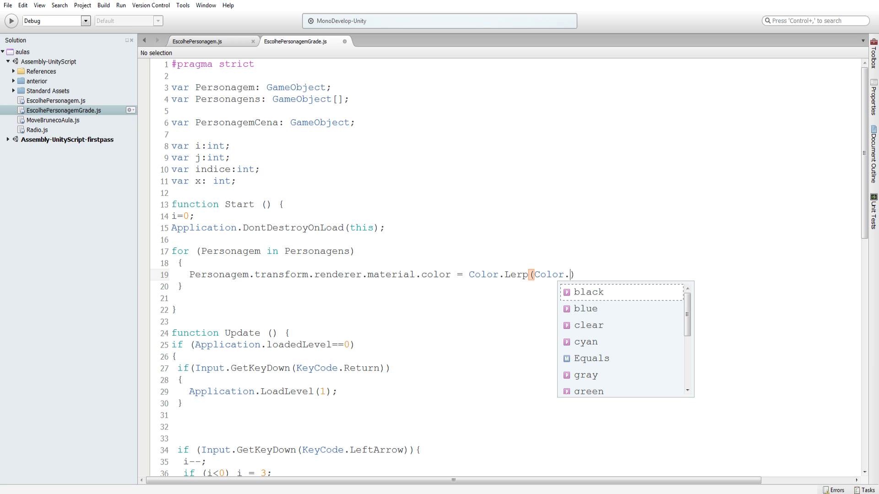
type("g")
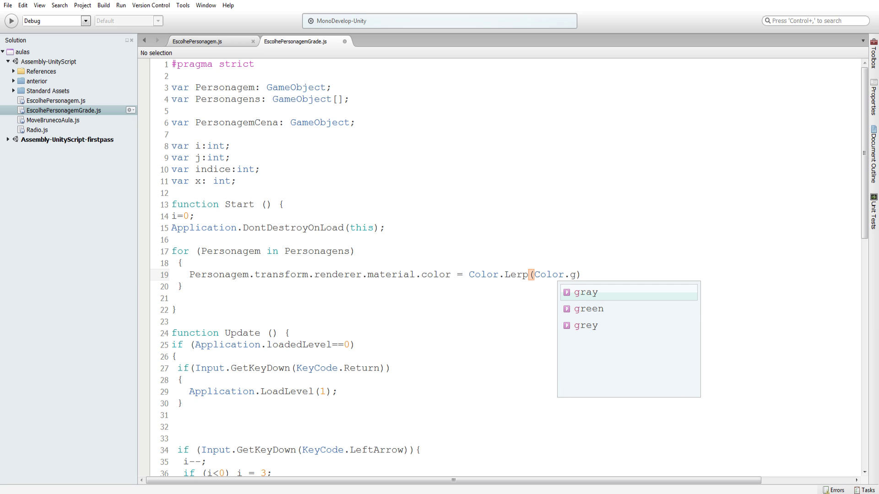
key("Down")
key("Return")
type(",")
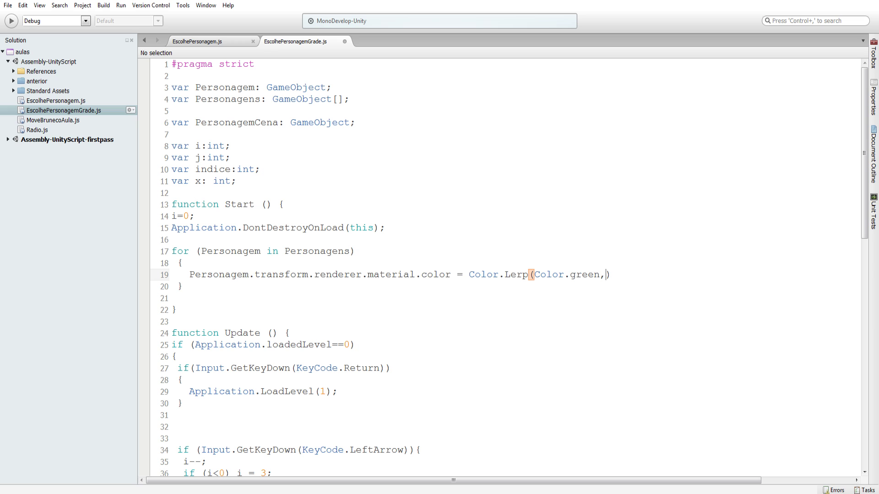
type("Colo")
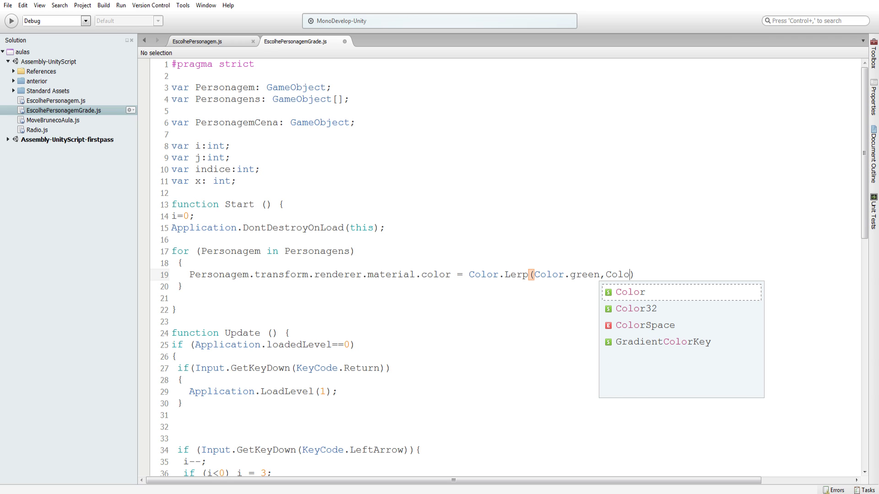
type("r.re")
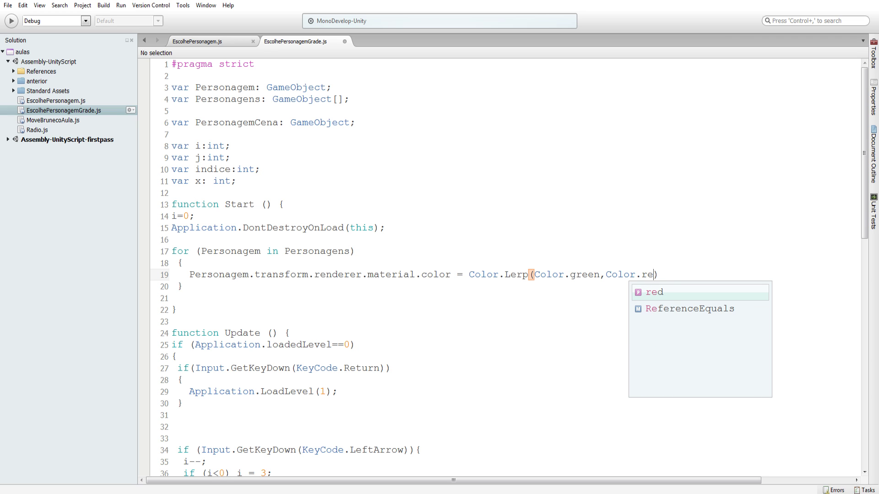
type("d")
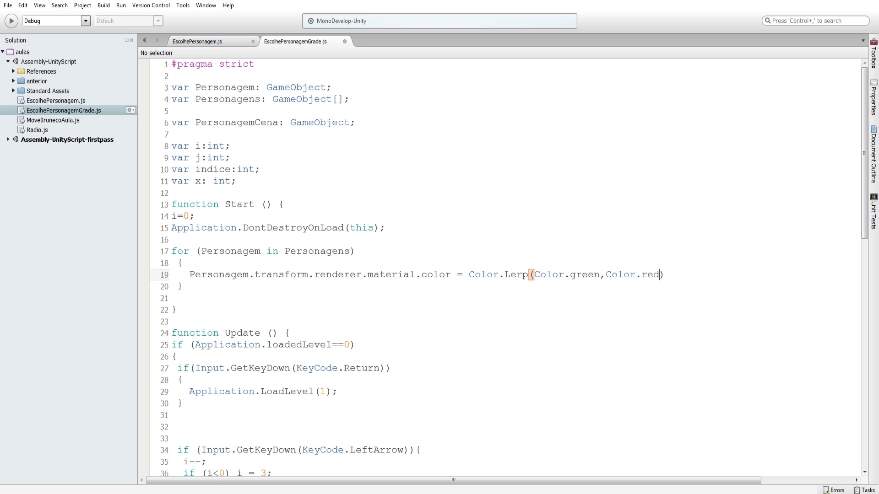
type(",Rando")
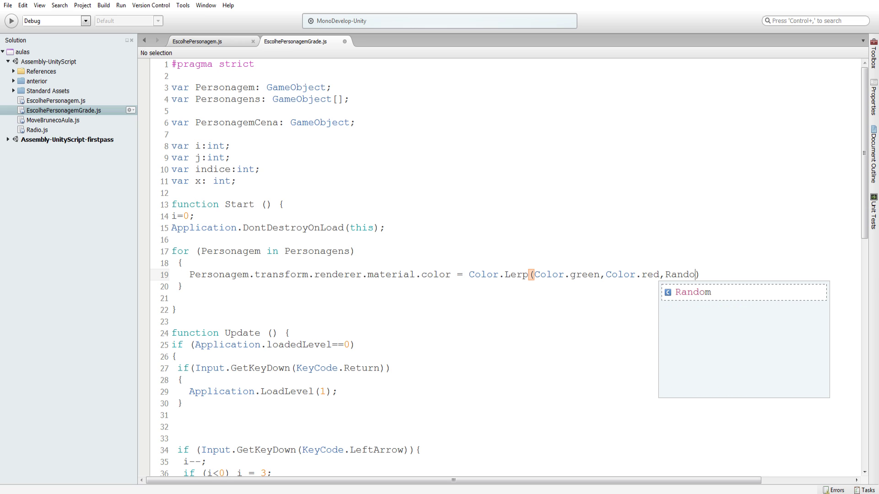
type("e")
key("BackSpace")
type("m")
type(".tra")
key("Return")
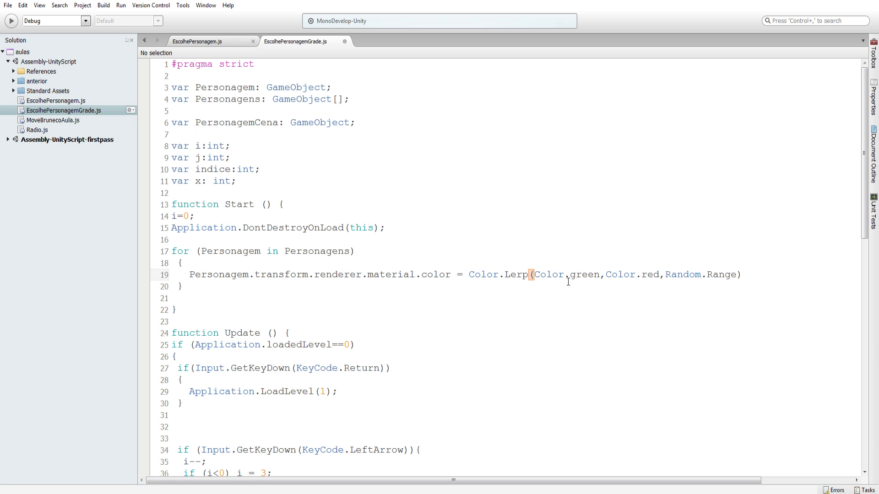
double_click(626, 279)
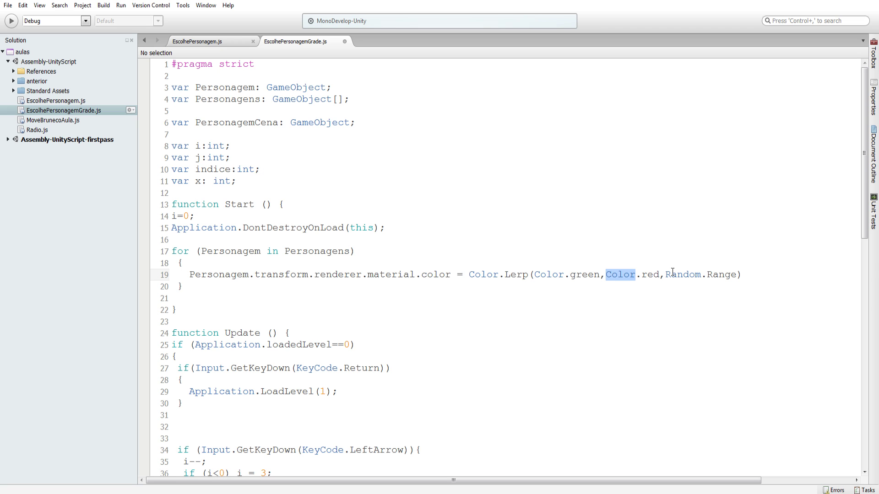
left_click(688, 274)
key("End")
- End line 19 with a semicolon and see Unity report the BCE0017 Color.Lerp compile error
left_click(764, 277)
type(";")
key("alt+Tab")
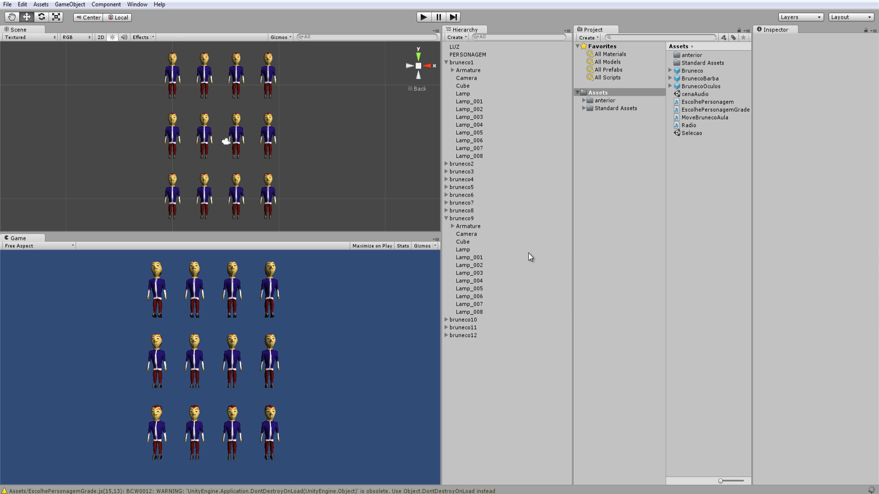
left_click(423, 17)
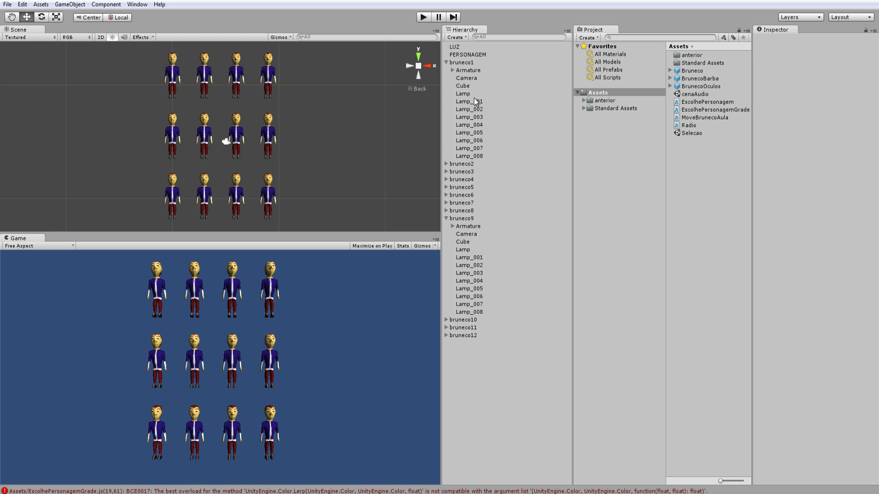
- Inspect bruneco1 and its Cube, Camera and Armature children to find the mesh and material holder
left_click(467, 64)
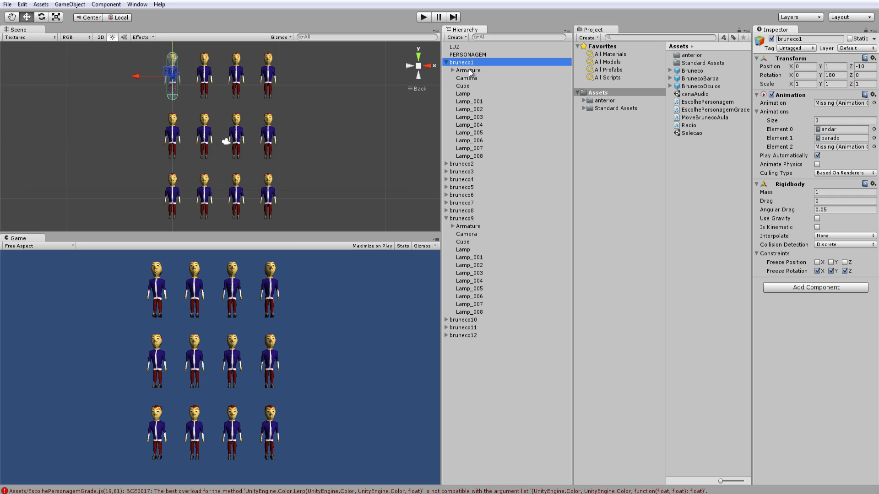
left_click(466, 86)
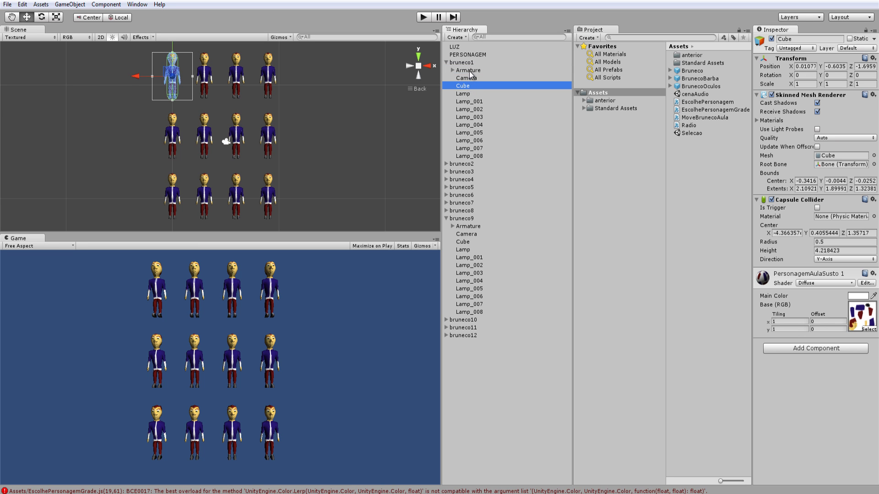
left_click(469, 75)
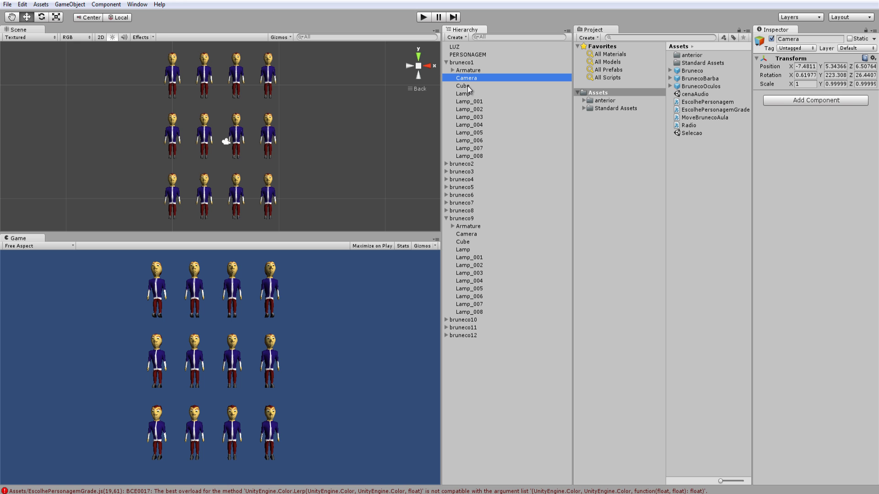
left_click(468, 86)
left_click(470, 71)
left_click(469, 77)
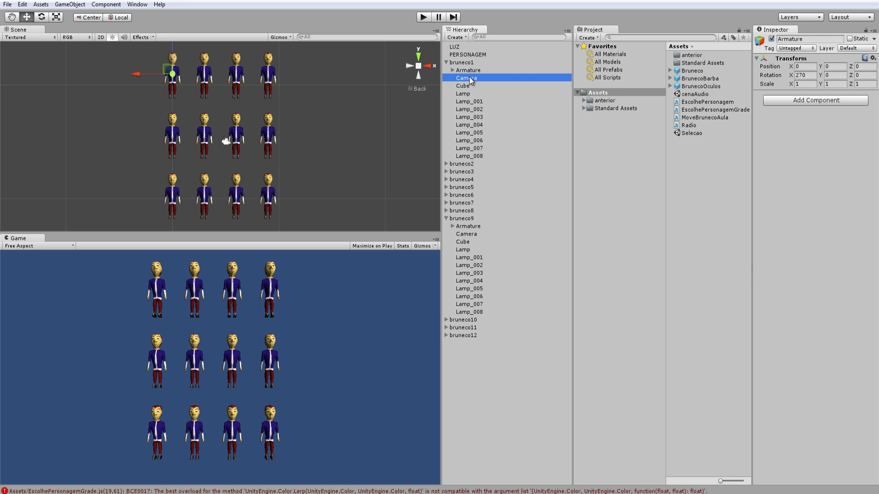
left_click(469, 86)
key("alt+Tab")
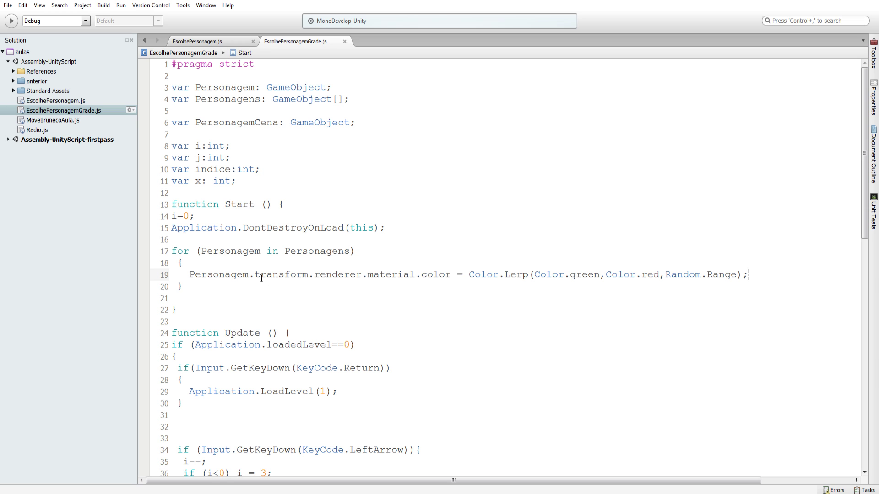
- Retarget line 19 to Personagem.transform.GetChild(2).renderer so the third child gets tinted
left_click(310, 279)
type(".")
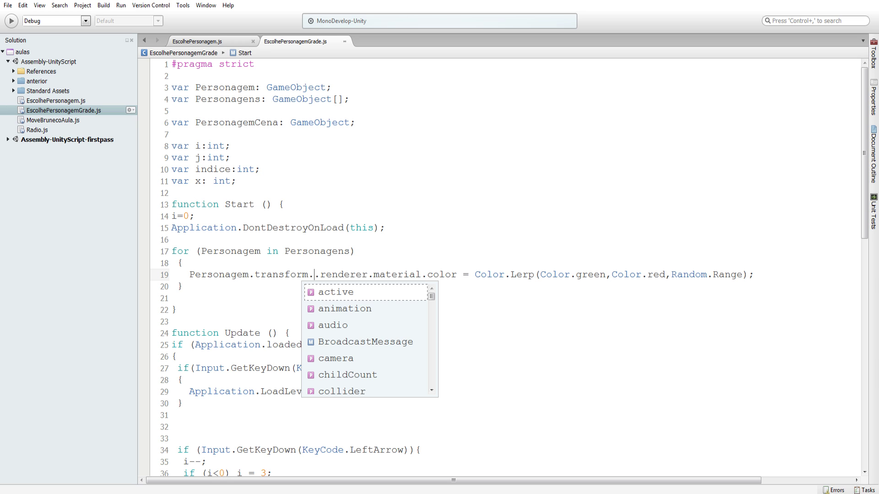
type("ge")
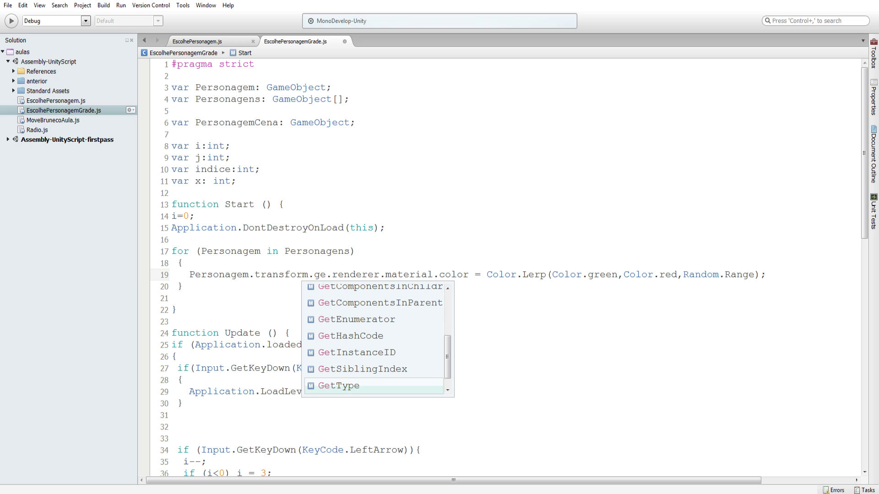
type("tc")
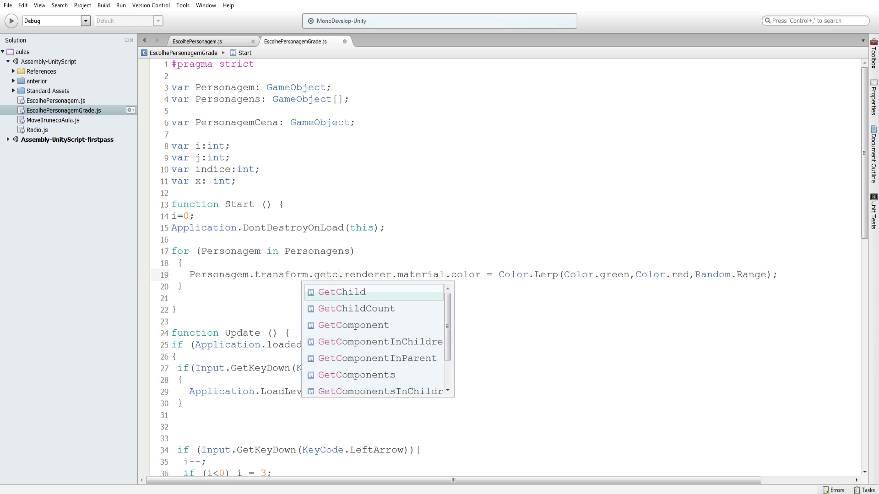
key("Down")
key("Return")
key("BackSpace")
key("BackSpace")
key("BackSpace")
key("BackSpace")
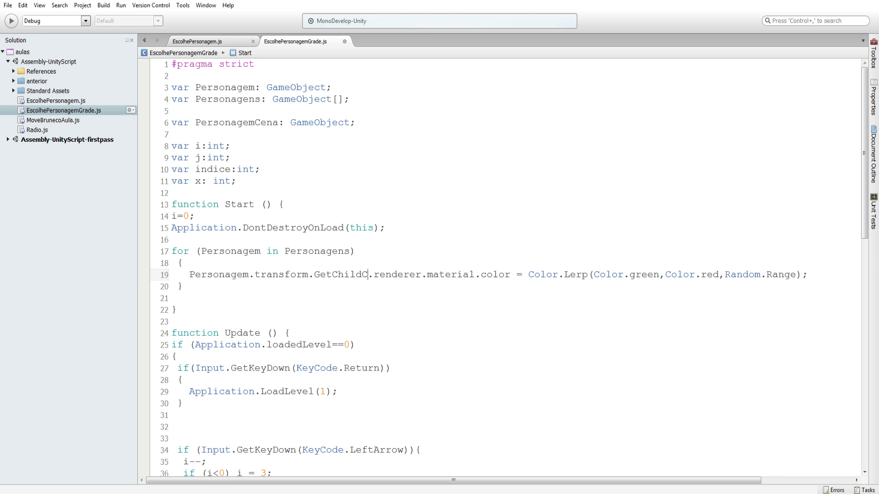
key("BackSpace")
type("(")
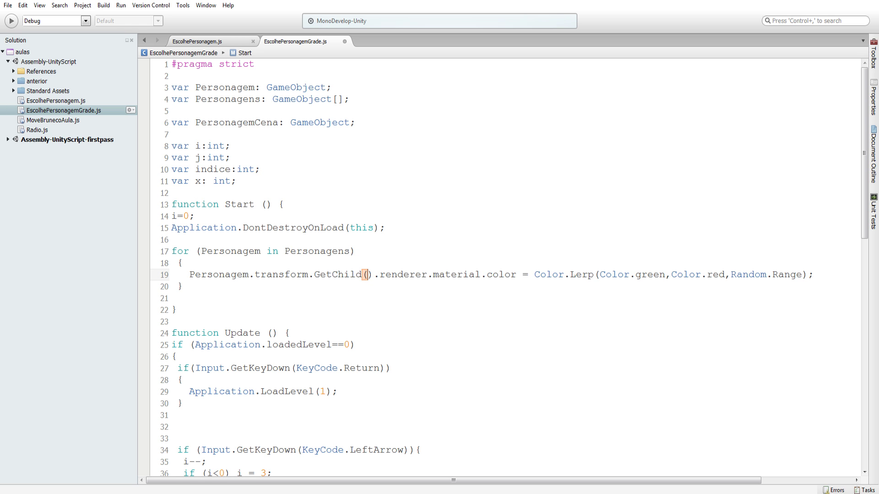
type("2")
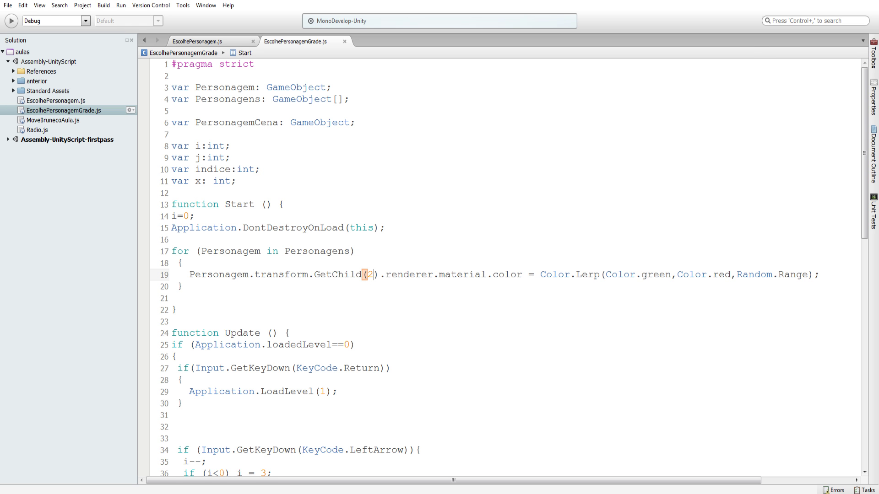
key("alt+Tab")
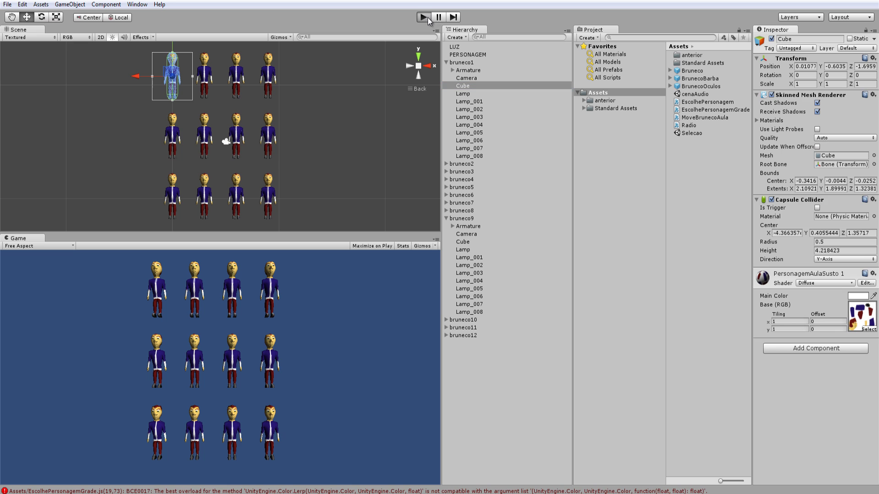
- Attempt to play the scene, blocked by line 19's BCE0017 Color.Lerp error, and return to the script
left_click(427, 18)
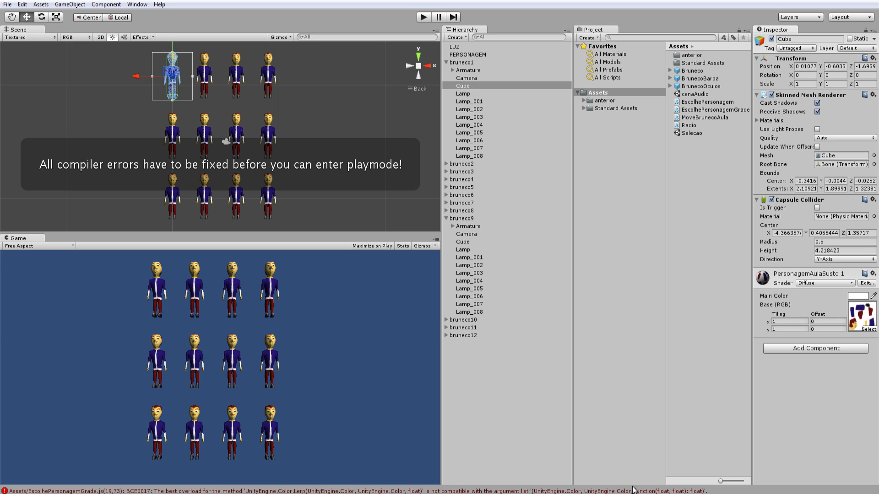
key("alt+Tab")
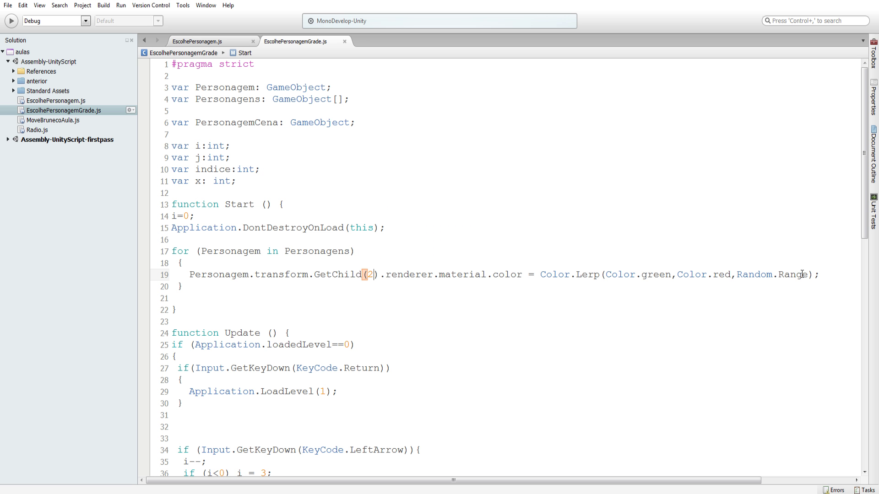
- Replace Random.Range with Random.value in line 19's green-to-red Color.Lerp blend
double_click(798, 275)
key("BackSpace")
type(".va")
key("Return")
key("alt+Tab")
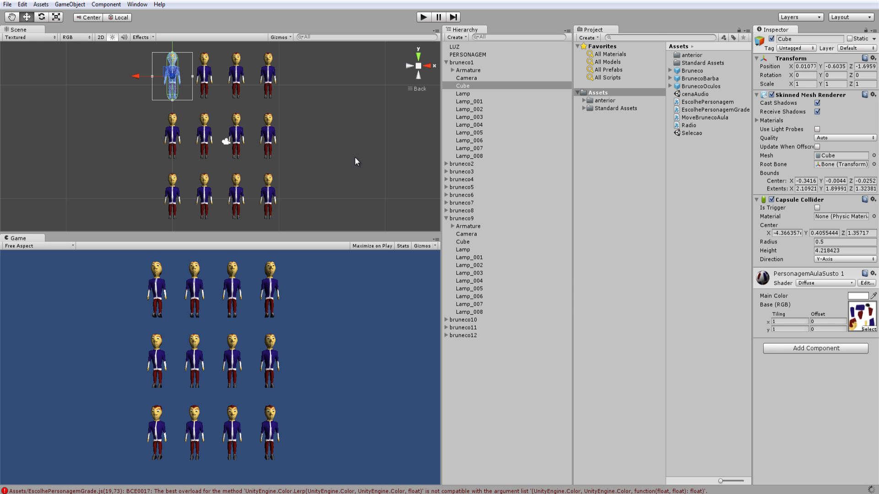
- Test-run the tinted grid, review the MissingReferenceException errors in the Console, and stop playback
left_click(425, 18)
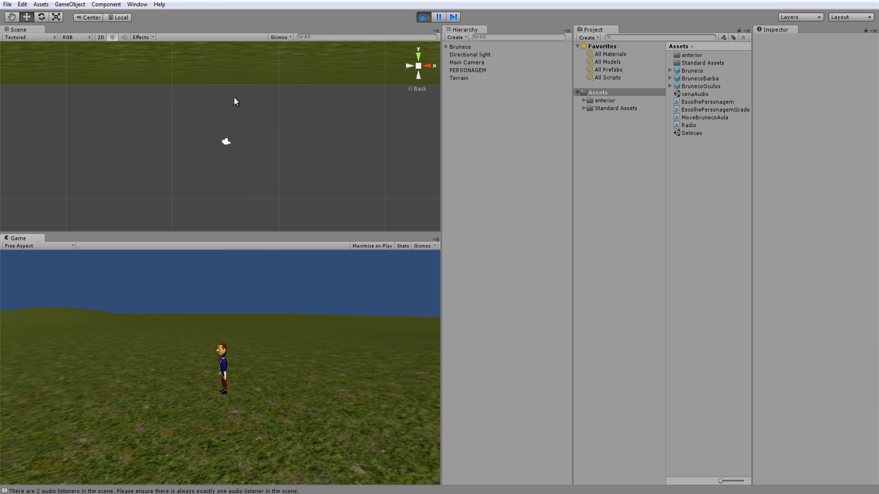
left_click(269, 491)
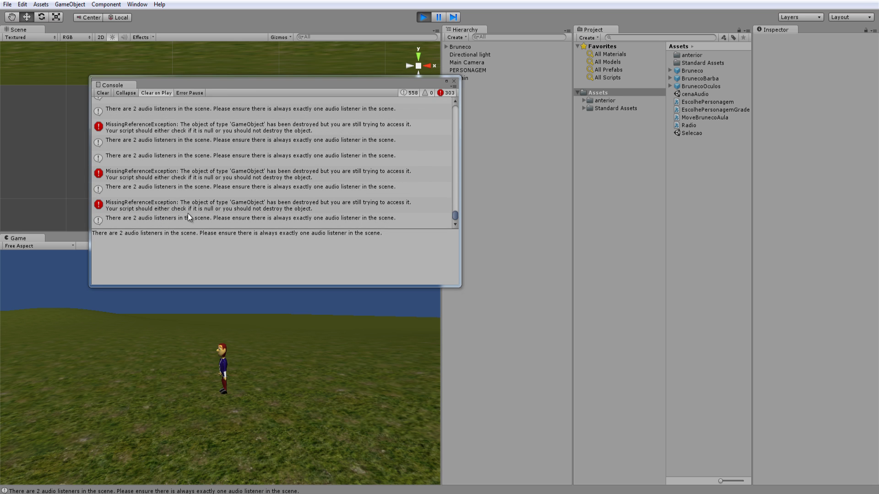
left_click(425, 18)
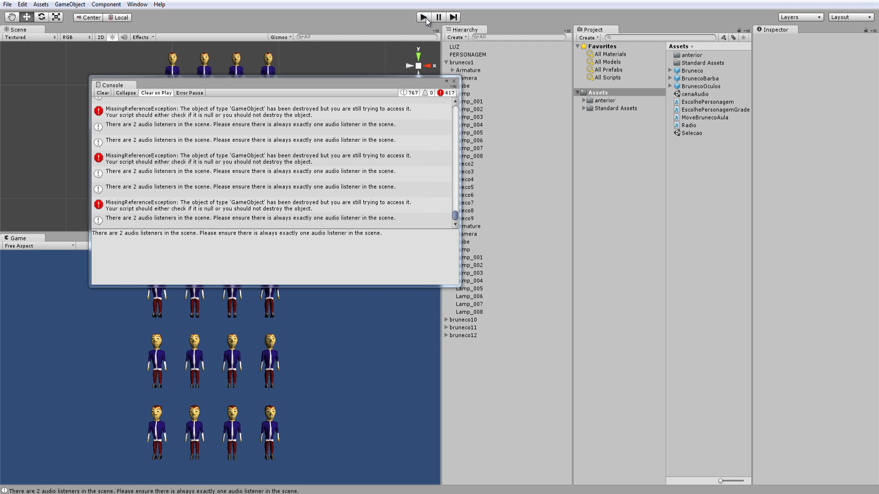
left_click(454, 81)
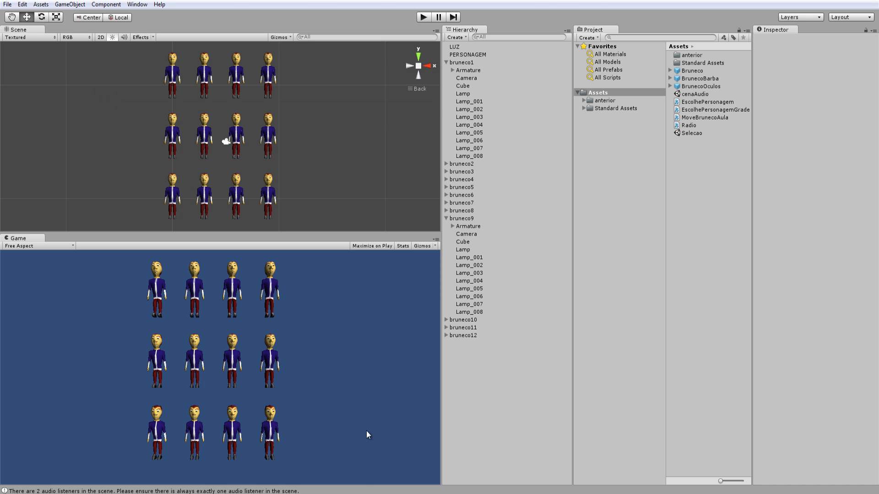
key("alt+Tab")
- Copy the Application.DontDestroyOnLoad statement from line 15 into the loop as line 20
scroll(369, 317, "down", 6)
scroll(357, 320, "down", 7)
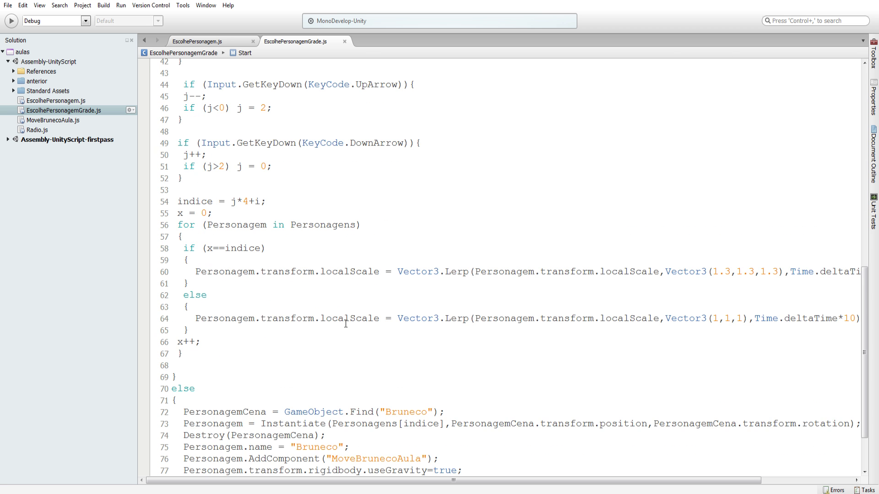
scroll(346, 324, "down", 3)
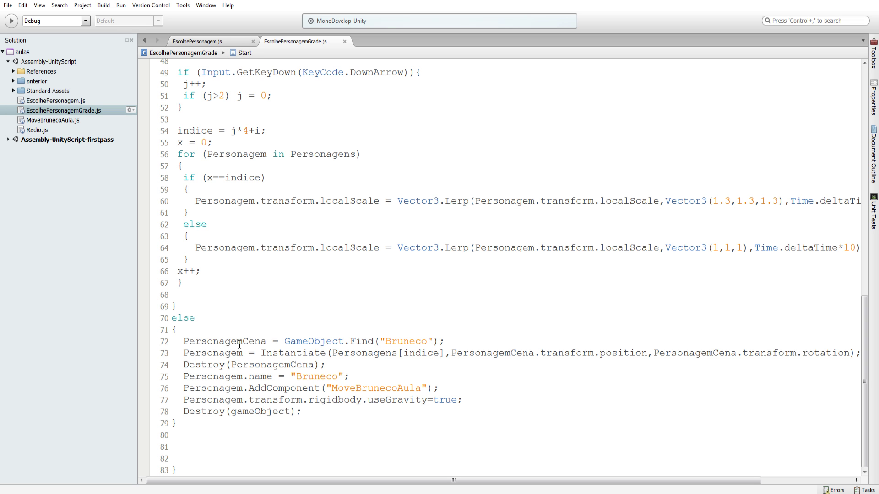
scroll(217, 355, "up", 4)
scroll(220, 344, "up", 9)
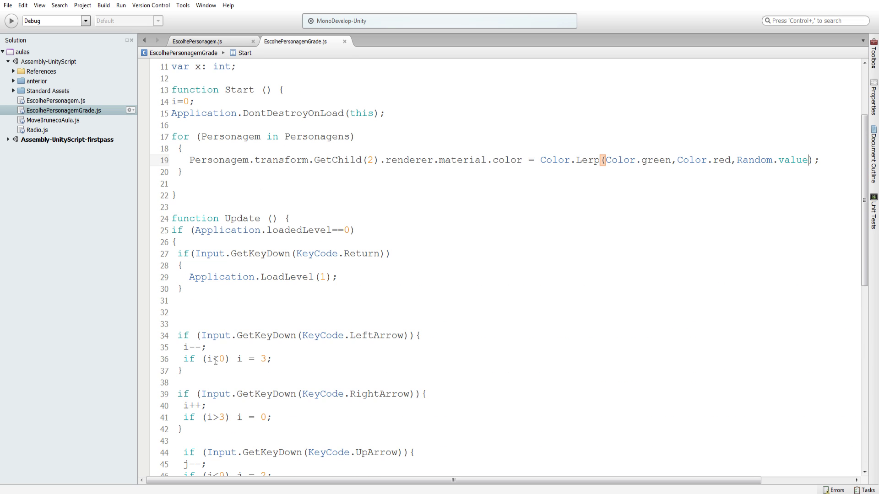
scroll(223, 334, "up", 4)
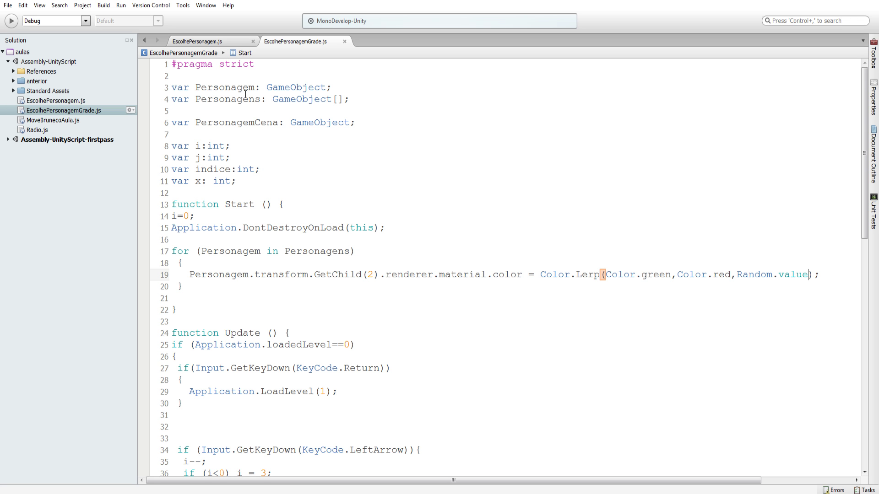
scroll(237, 92, "down", 6)
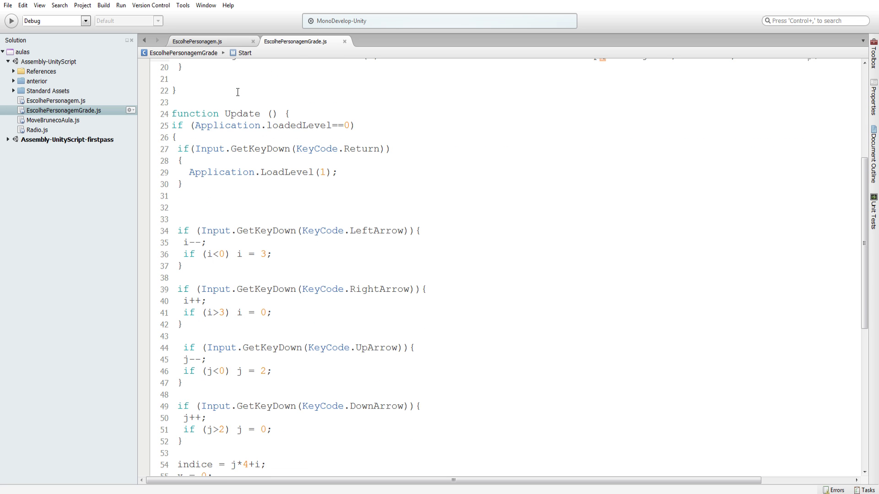
scroll(236, 85, "up", 5)
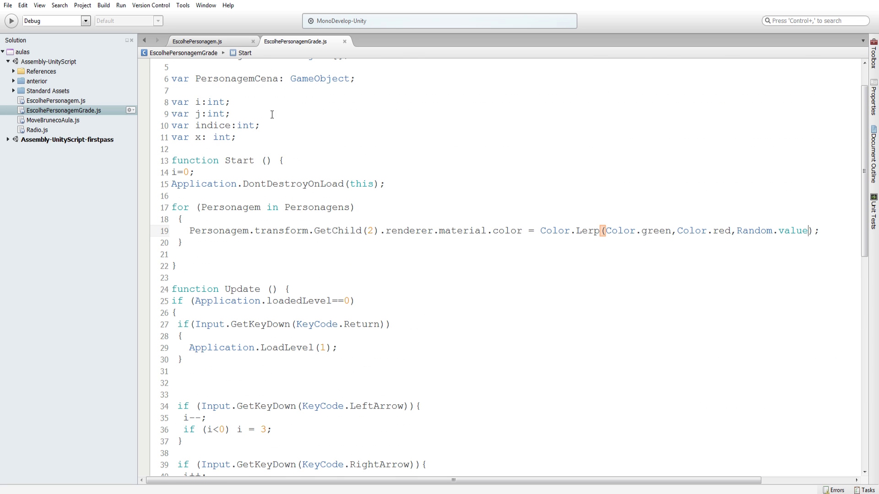
double_click(227, 231)
left_click_drag(385, 184, 170, 188)
key("ctrl+c")
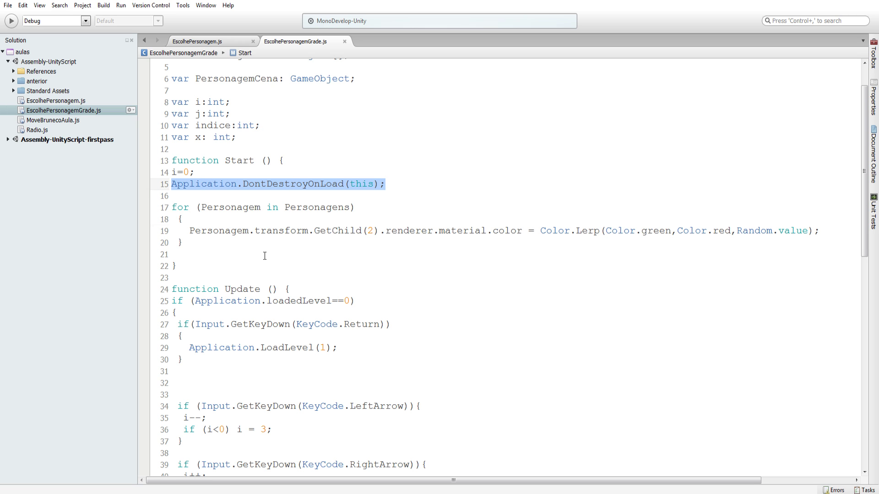
left_click(246, 230)
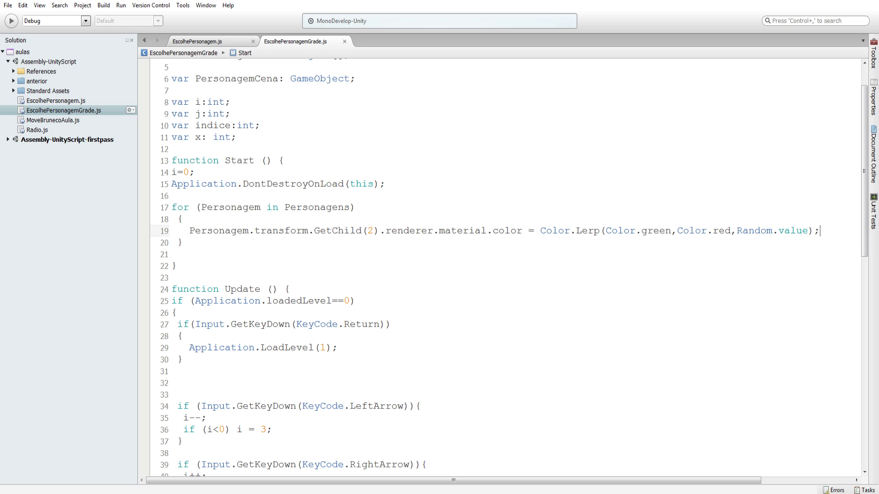
key("Return")
key("ctrl+v")
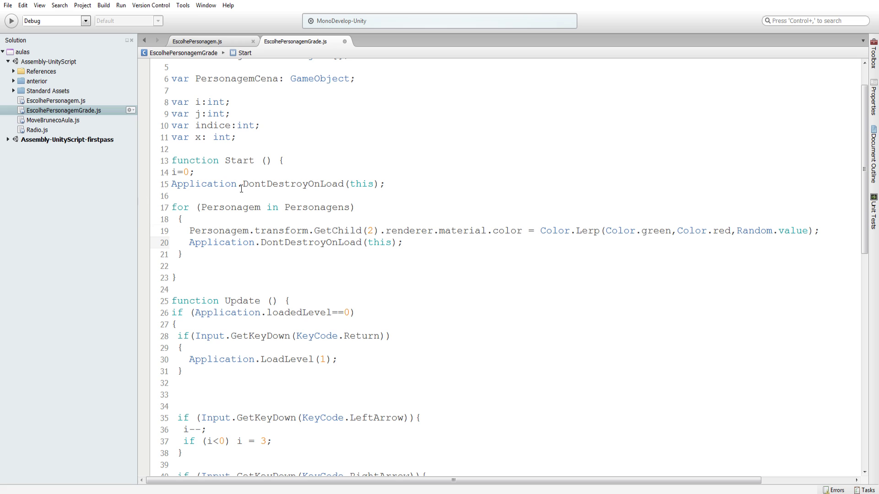
- Change the new line's argument from this to Personagem so each grid character persists
double_click(231, 208)
key("ctrl+c")
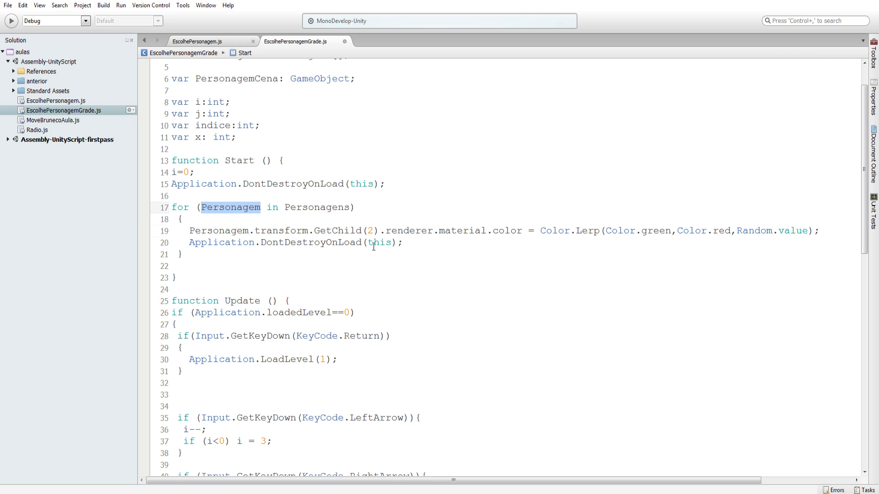
double_click(379, 242)
key("ctrl+v")
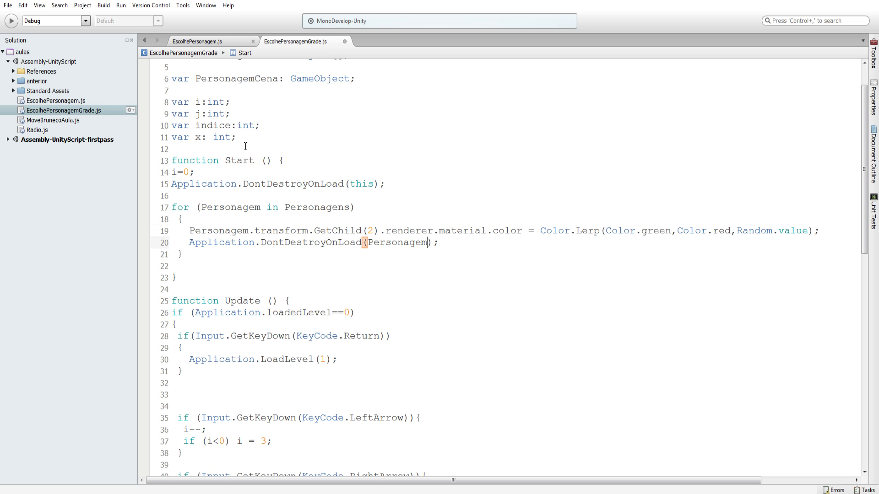
key("alt+Tab")
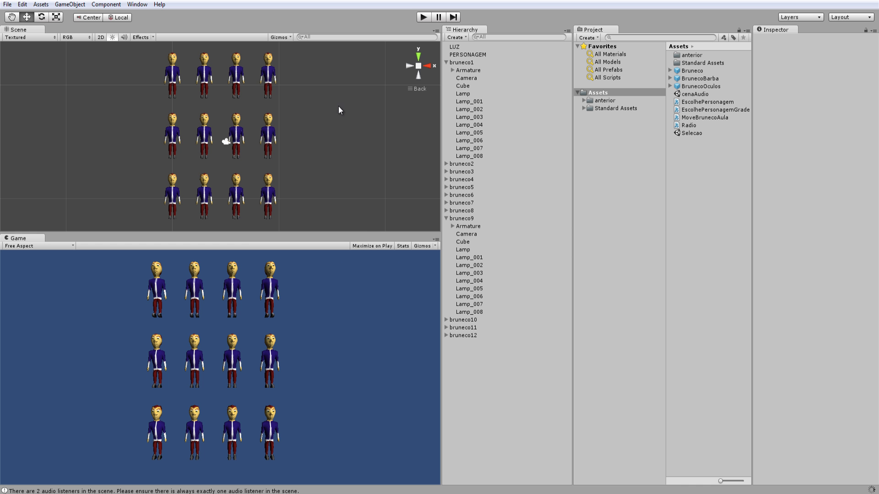
- Play the game, pick a second-row character, load the terrain, and walk it forward and back
left_click(422, 18)
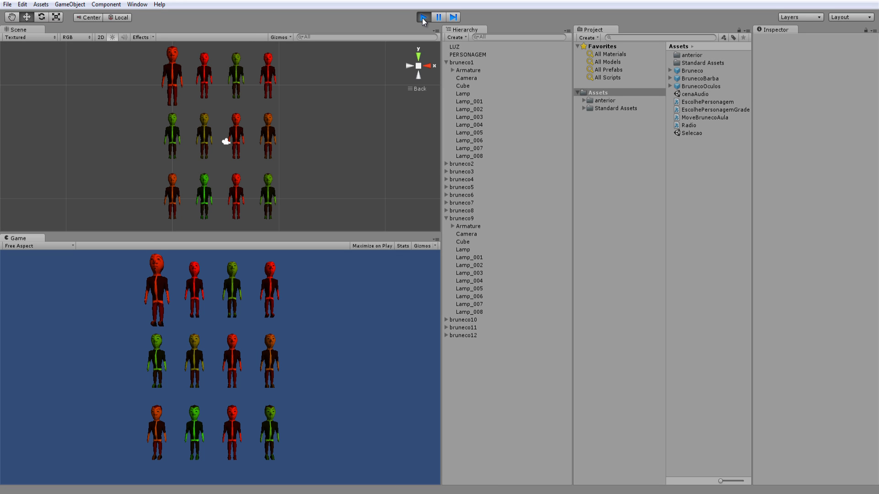
key("Down")
key("Right")
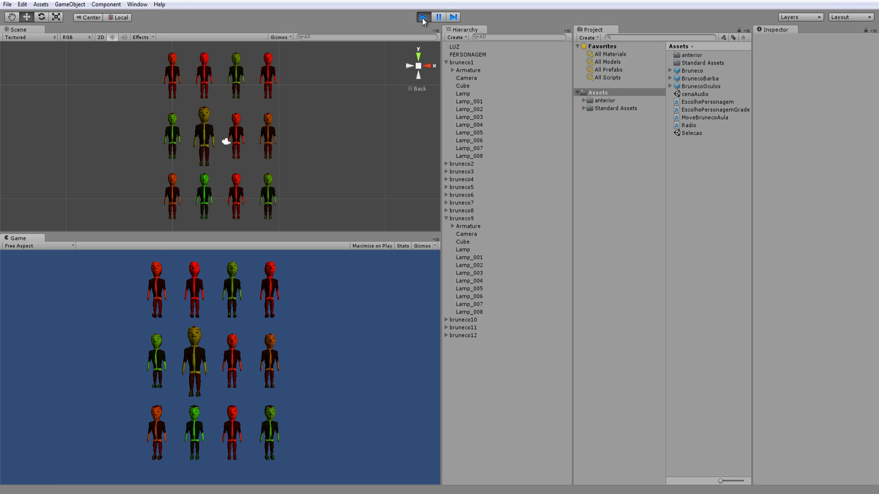
key("Return")
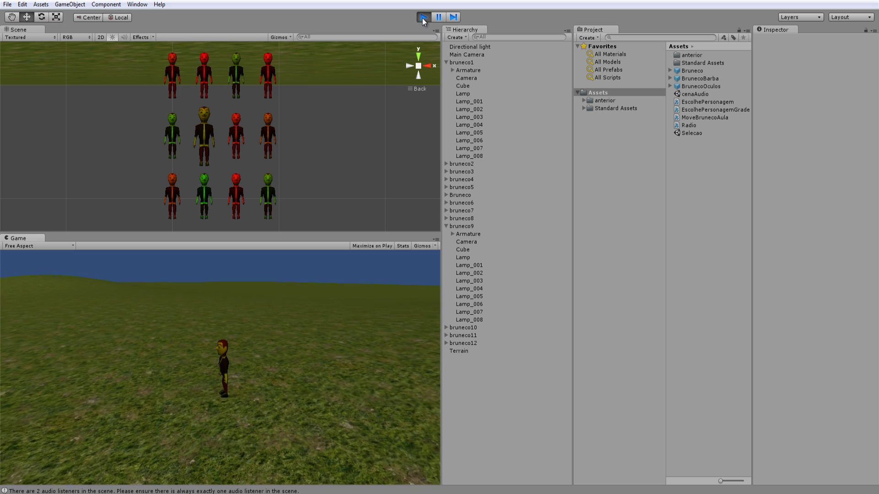
key("Up")
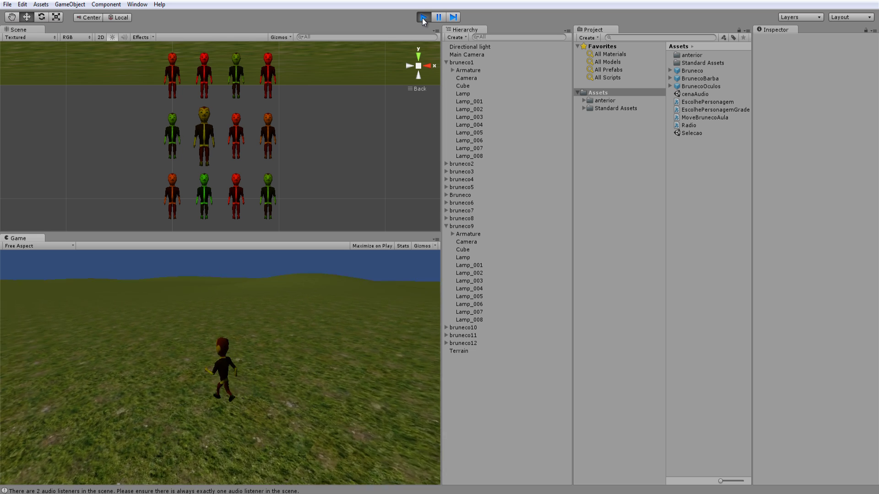
key("Down")
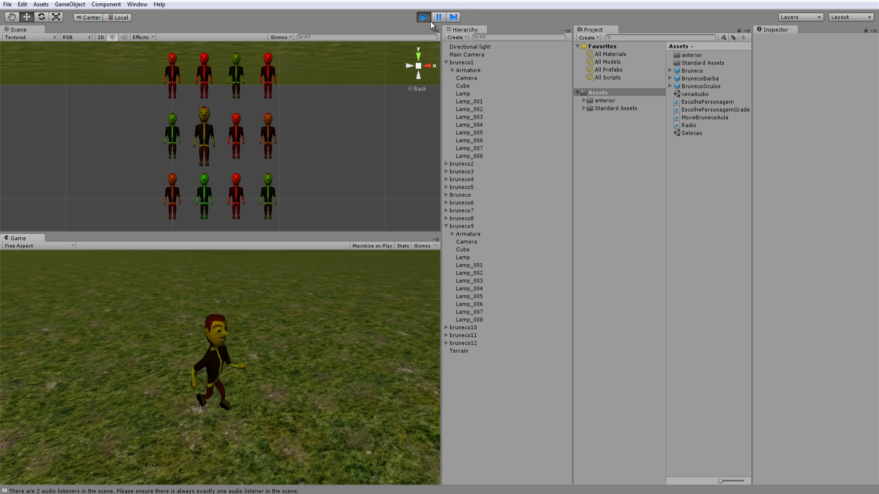
left_click(423, 17)
- Paste a copy of Start's for loop over Personagens after Destroy(gameObject) in the else branch
key("alt+Tab")
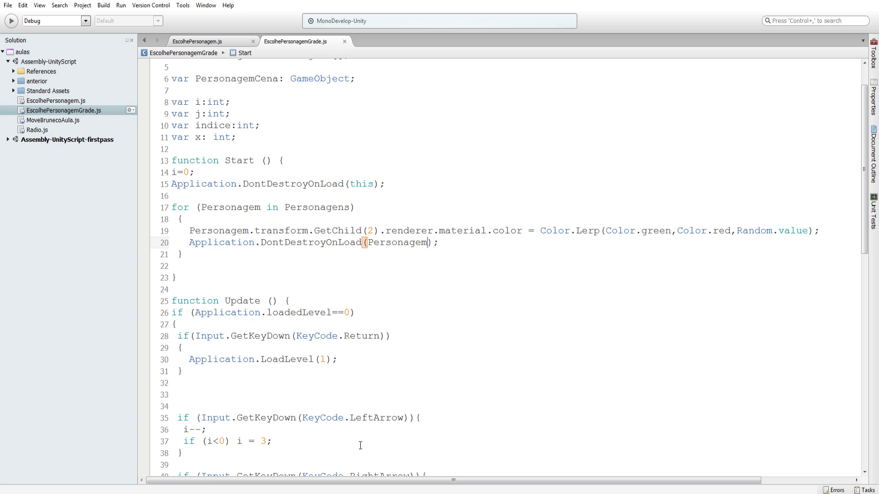
left_click_drag(186, 251, 168, 211)
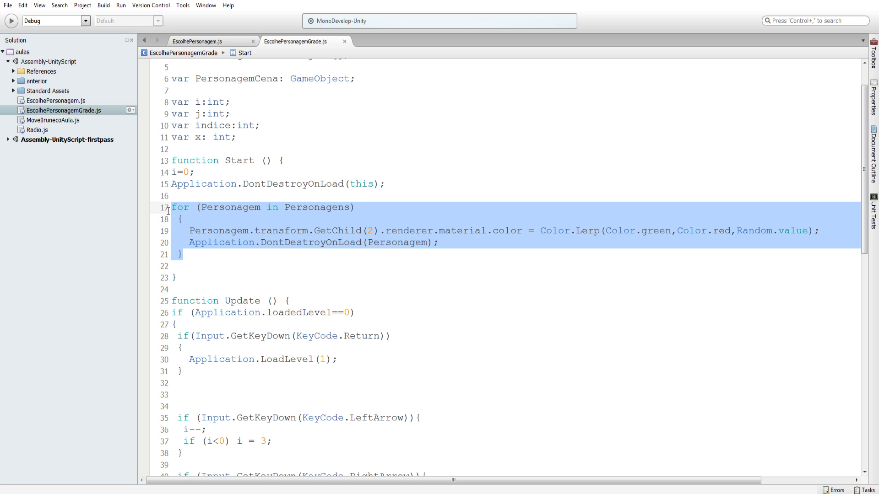
scroll(235, 303, "down", 6)
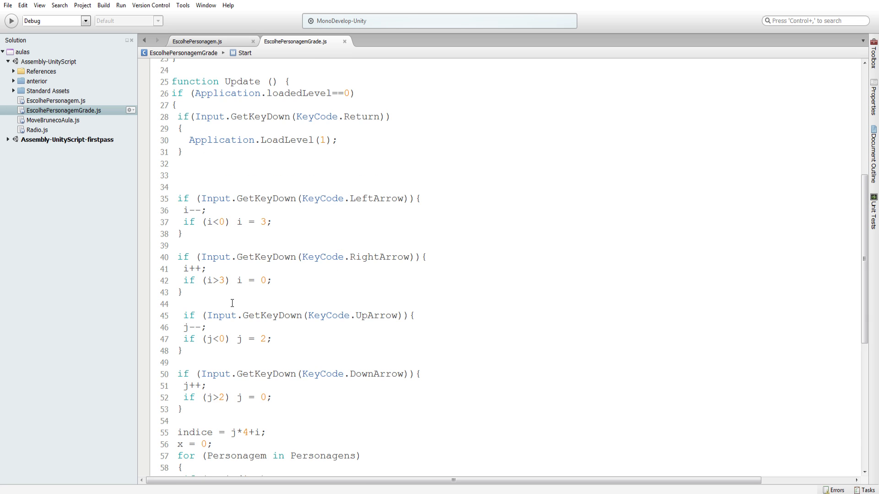
scroll(232, 301, "down", 7)
scroll(232, 300, "down", 1)
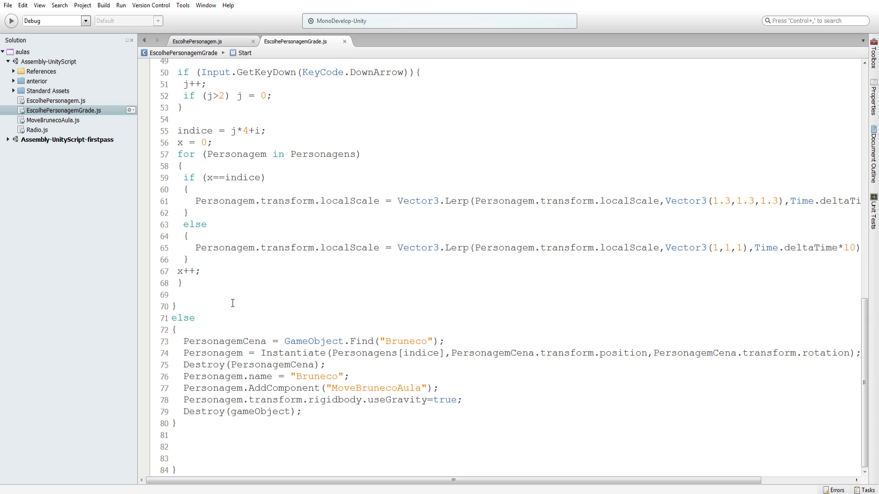
left_click(320, 416)
key("Return")
key("Return")
key("ctrl+v")
- Replace the pasted loop's body with destroy(Personagem)
scroll(317, 411, "down", 2)
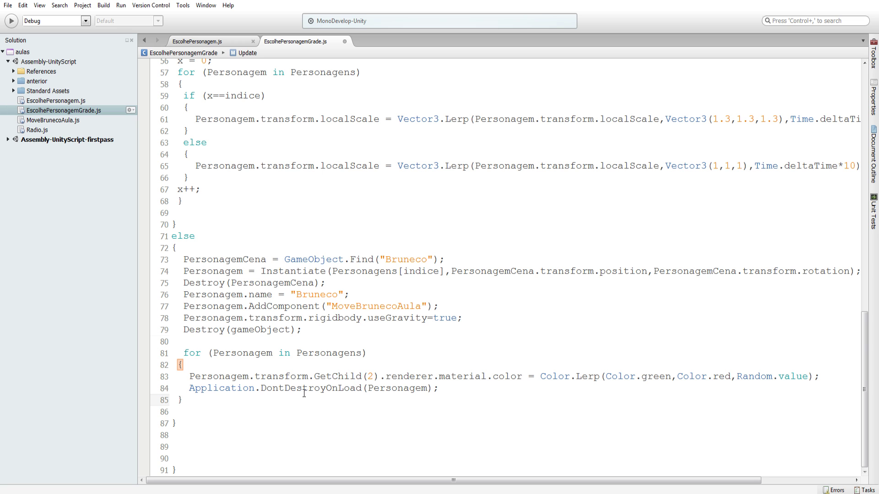
left_click_drag(439, 388, 193, 379)
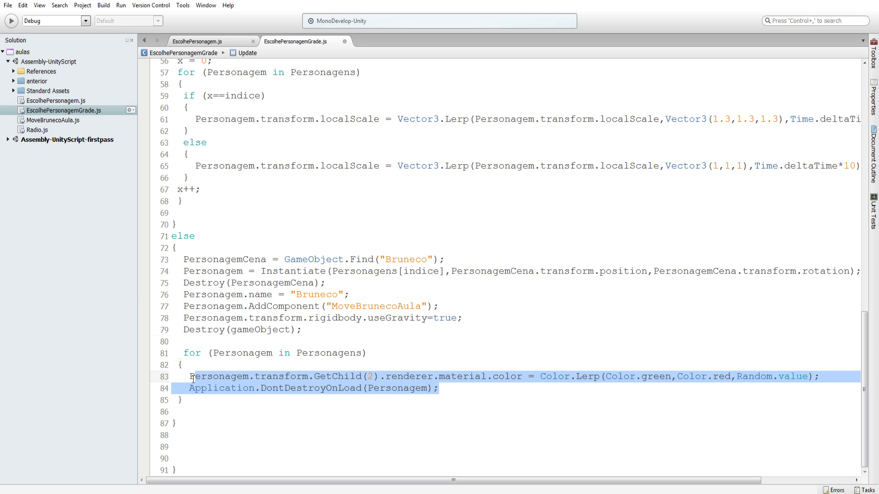
type("des")
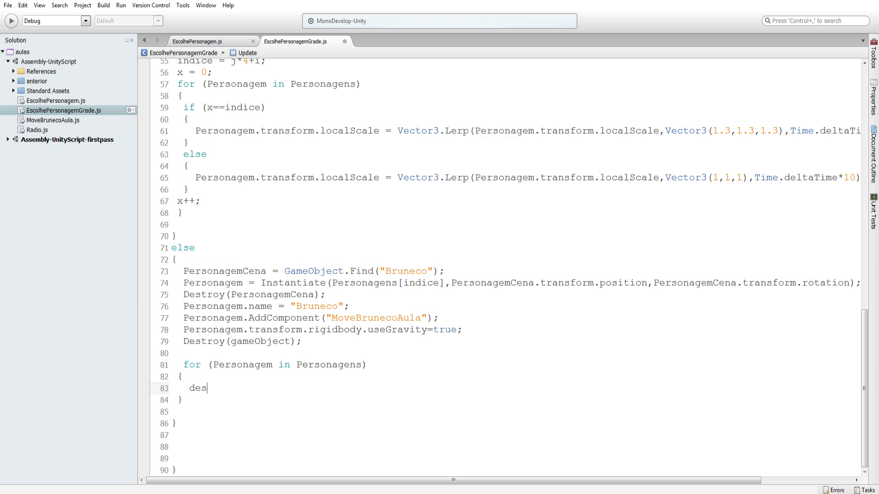
type("troy")
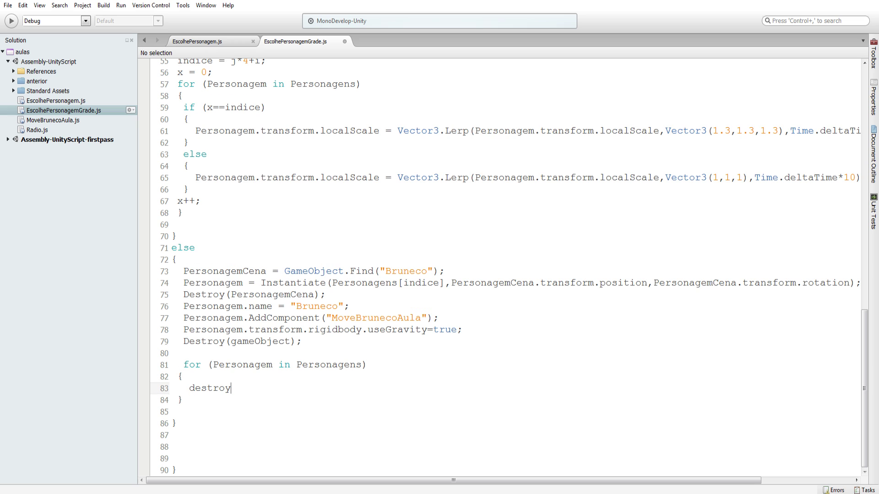
type("()")
left_click(225, 370)
triple_click(226, 369)
left_click(226, 368)
double_click(227, 367)
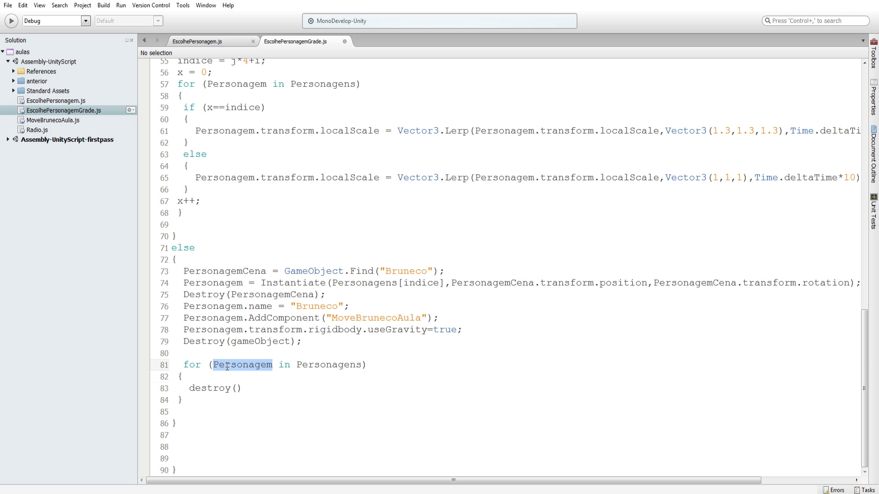
key("ctrl+c")
left_click(235, 389)
key("ctrl+v")
- Correct the call to 'Destroy(Personagem);' and save the script
left_click(195, 384)
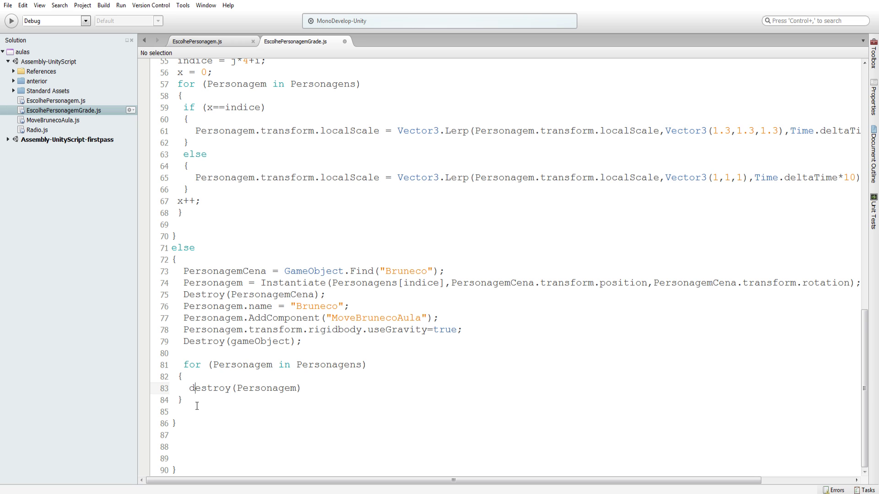
key("BackSpace")
type("D")
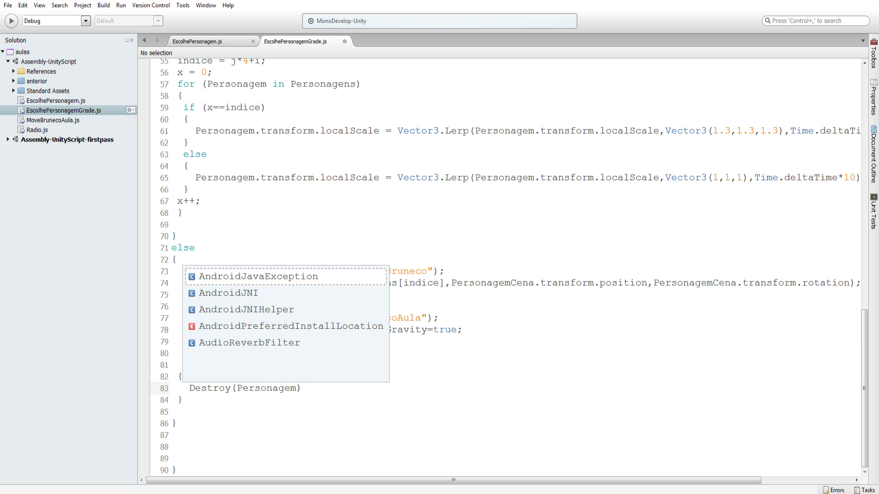
left_click(308, 384)
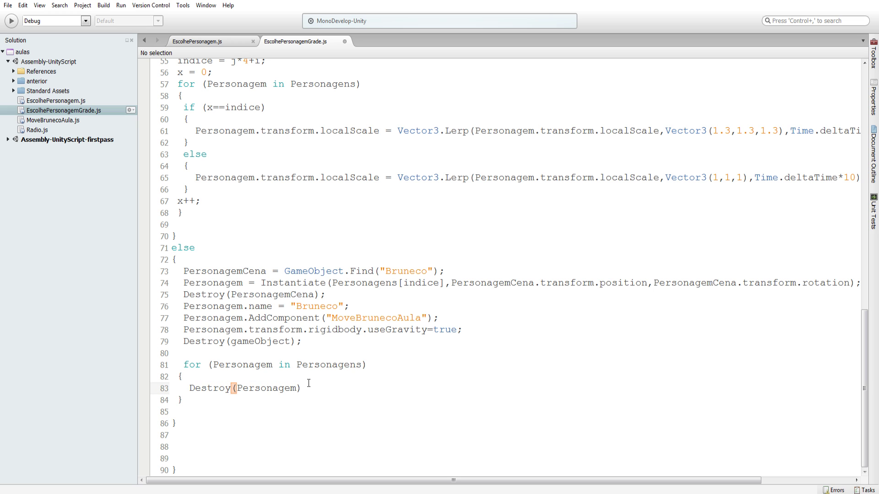
type(";")
key("ctrl+s")
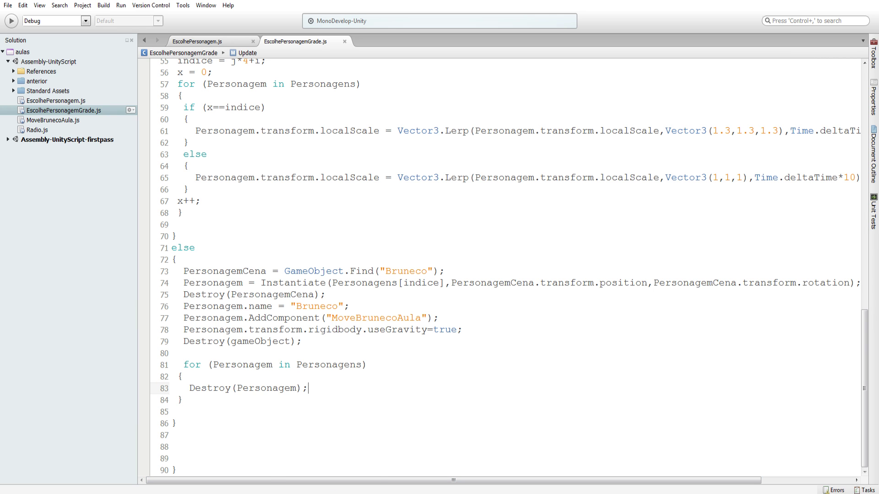
key("alt+Tab")
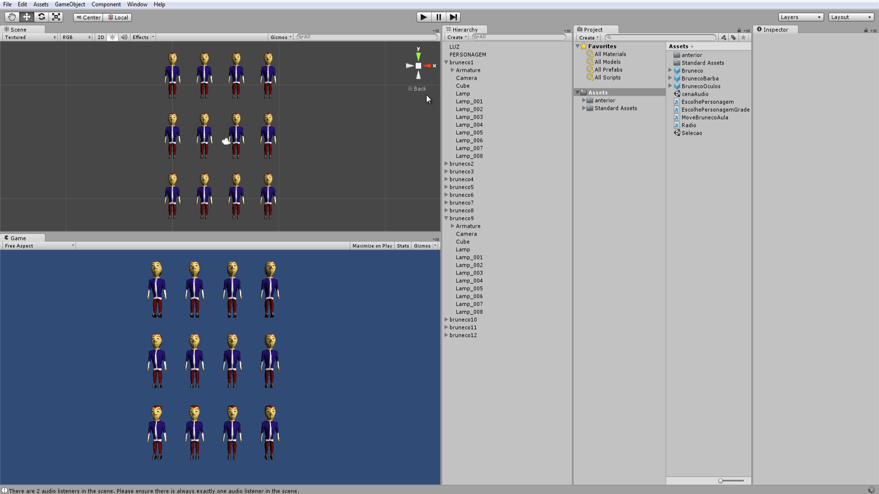
- Start the game, choose the red second top-row character, and walk it around the terrain
left_click(439, 17)
left_click(425, 16)
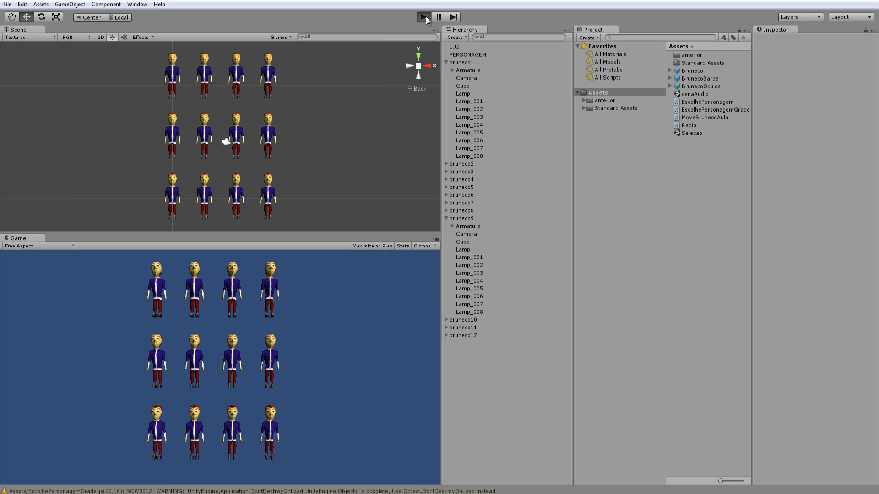
left_click(453, 17)
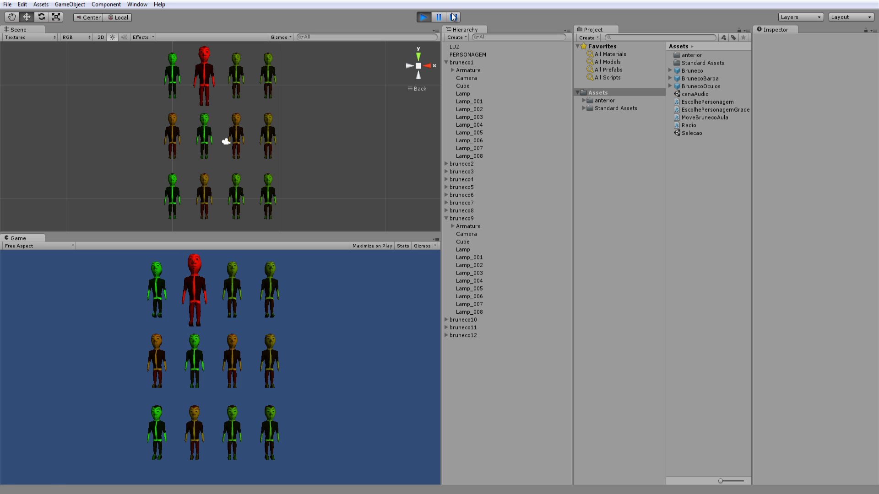
key("Return")
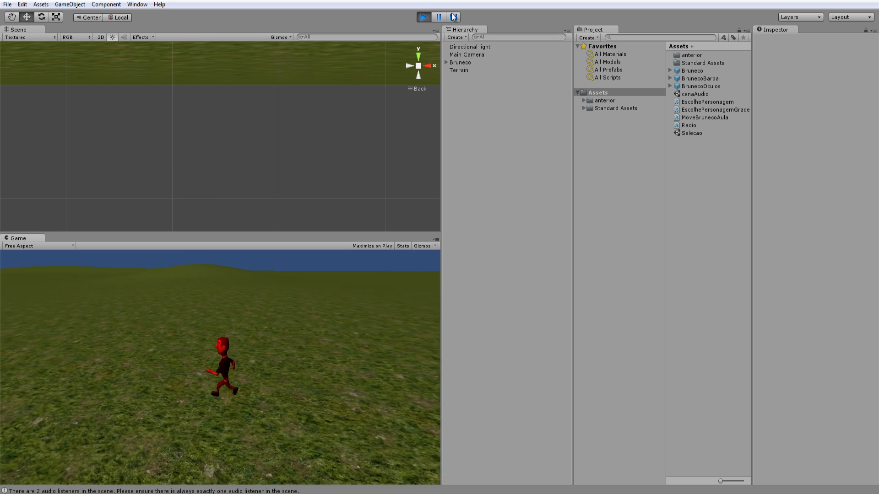
key("Down")
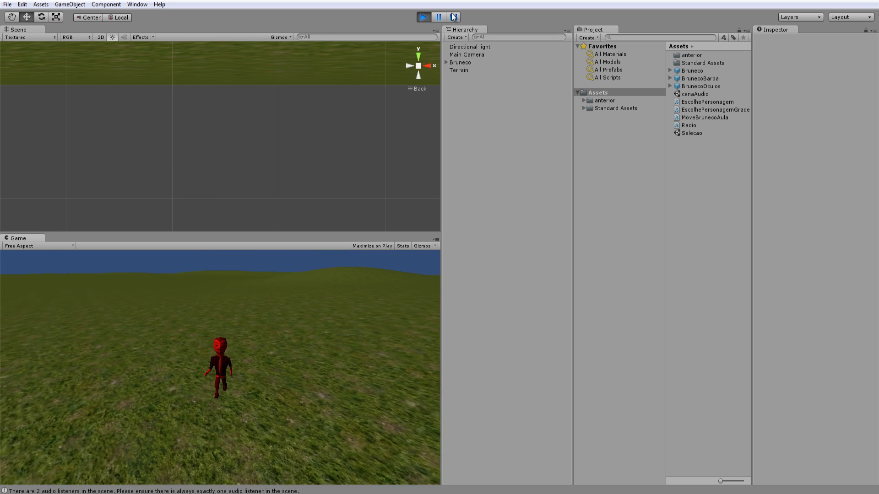
key("Down")
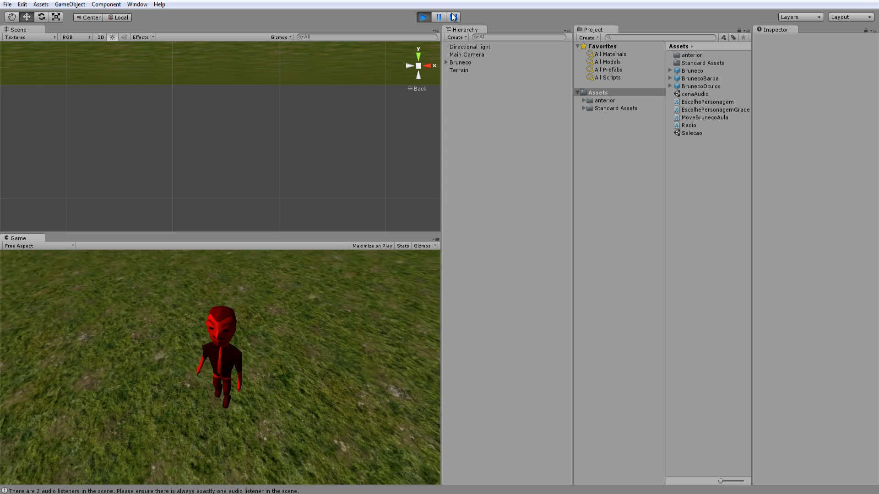
key("Up")
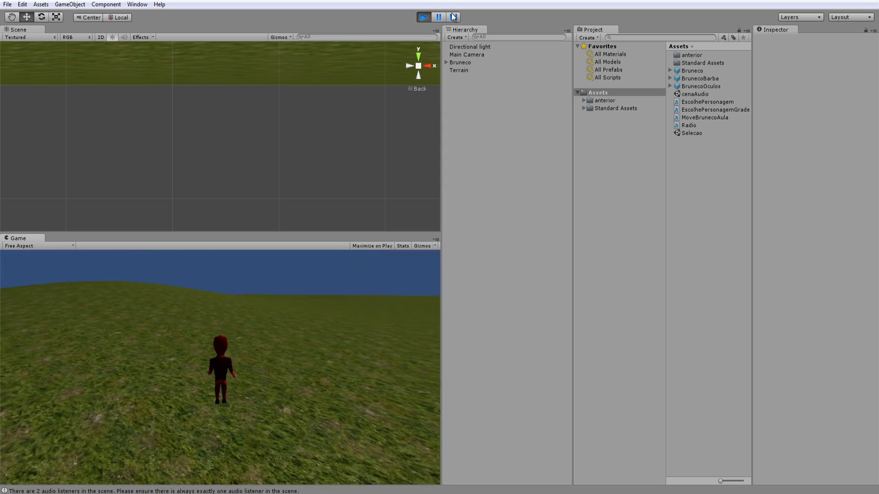
key("Up")
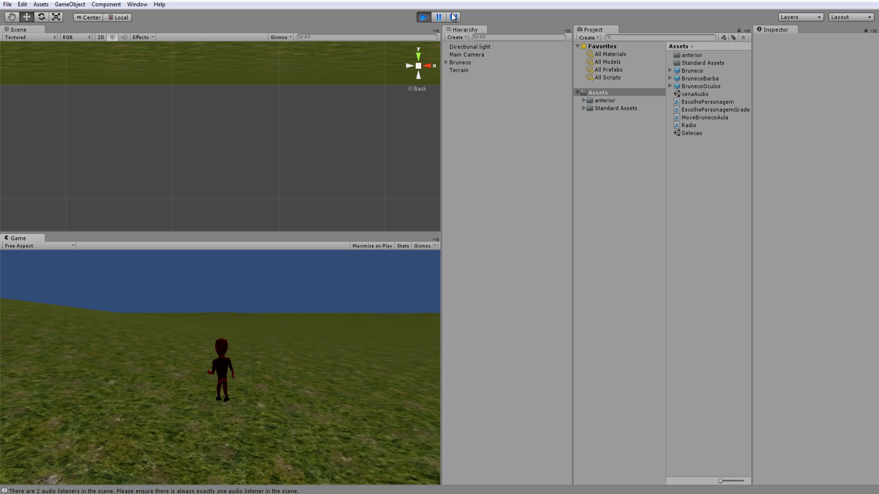
key("Left")
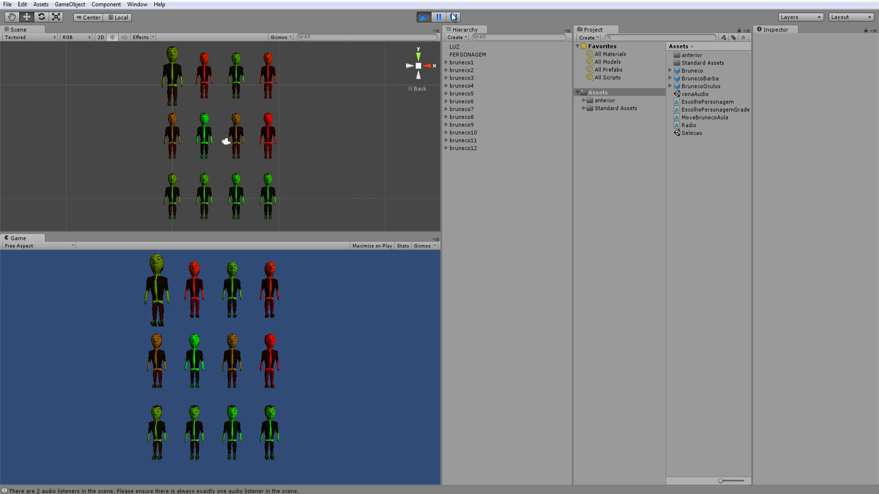
- Move the selection to a middle-row character and load it onto the terrain
key("Right")
key("Right")
key("Right")
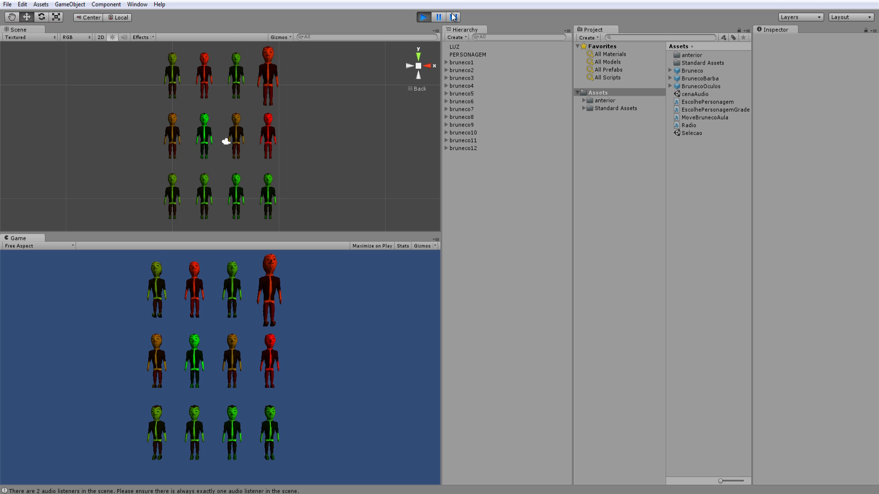
key("Down")
key("Left")
key("Down")
key("Up")
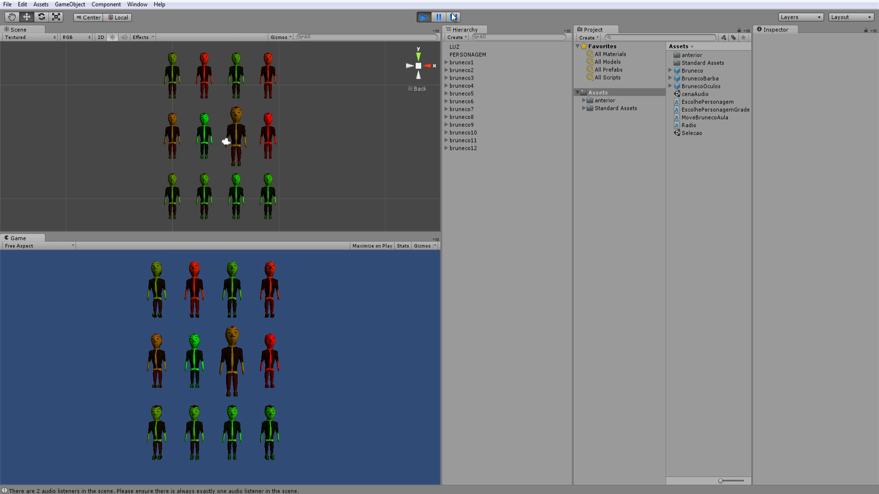
key("Return")
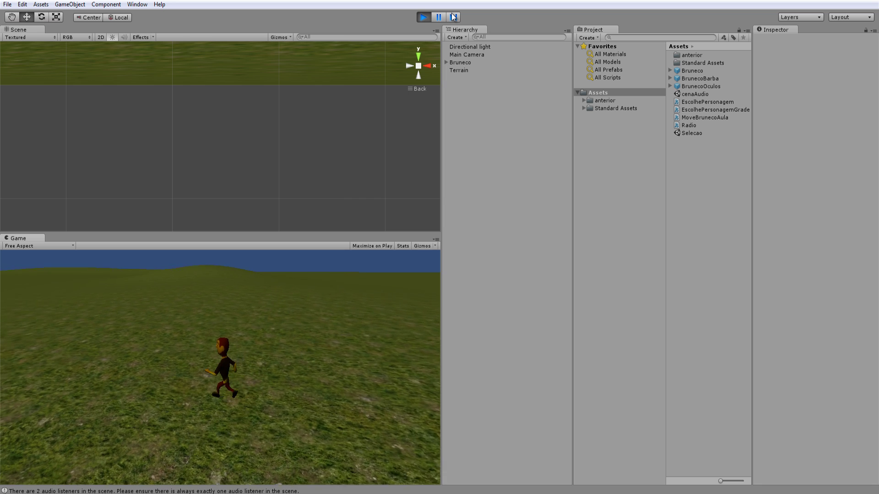
- Return to the grid twice, carrying the top row's fourth, then bottom row's second character onto the terrain
key("Escape")
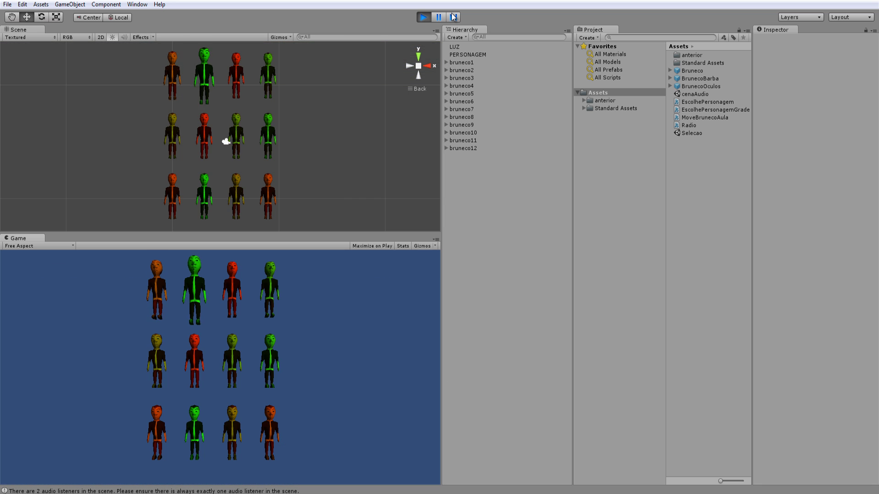
key("Right")
key("Right")
key("Return")
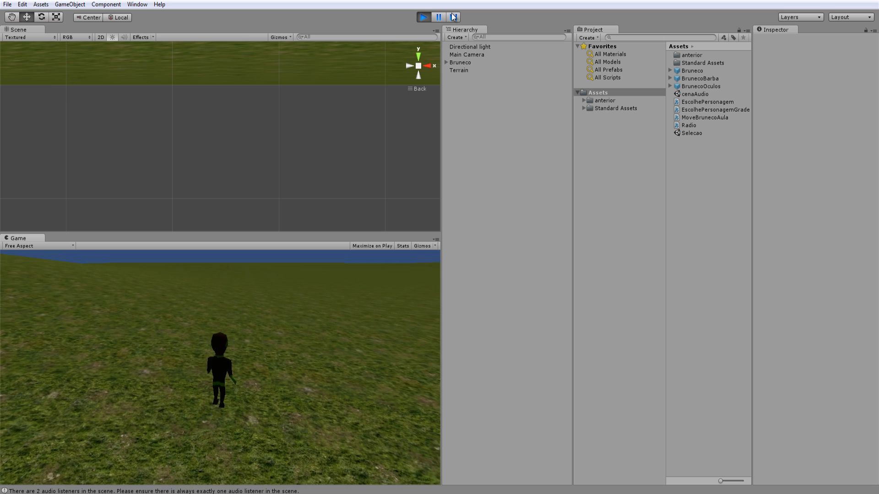
key("Escape")
key("Up")
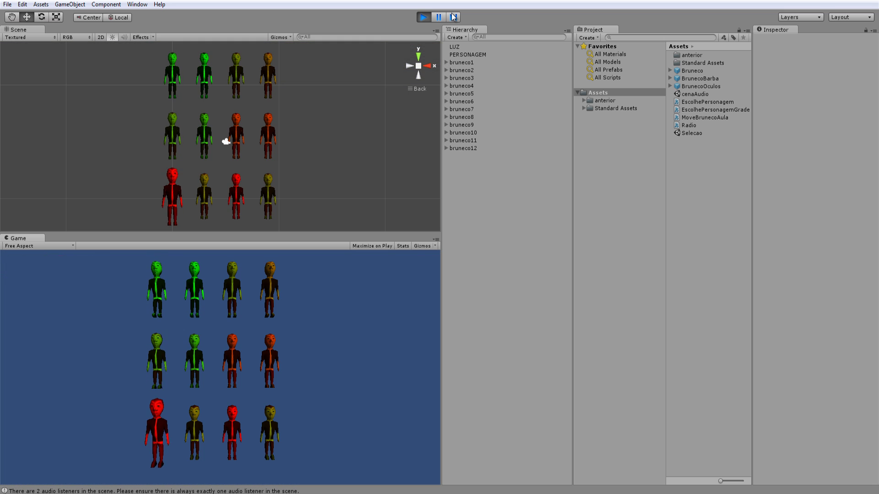
key("Right")
key("Return")
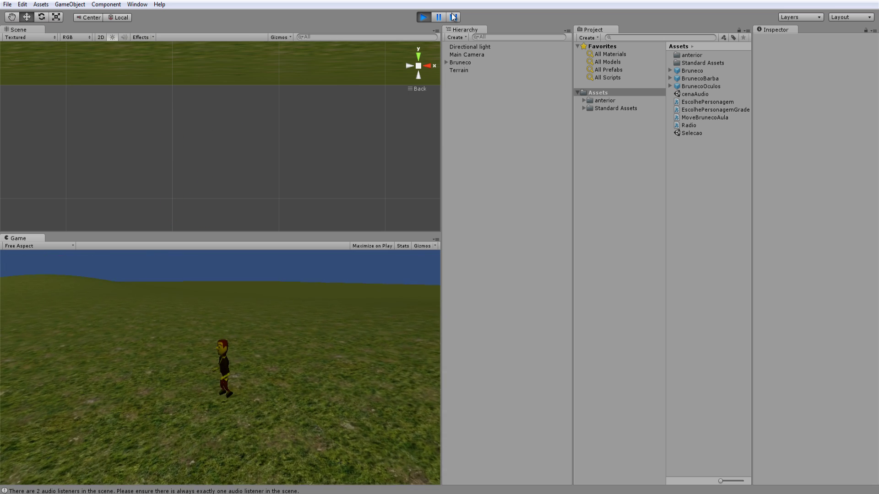
- Return to the grid and move the enlarged selection across all rows
key("Escape")
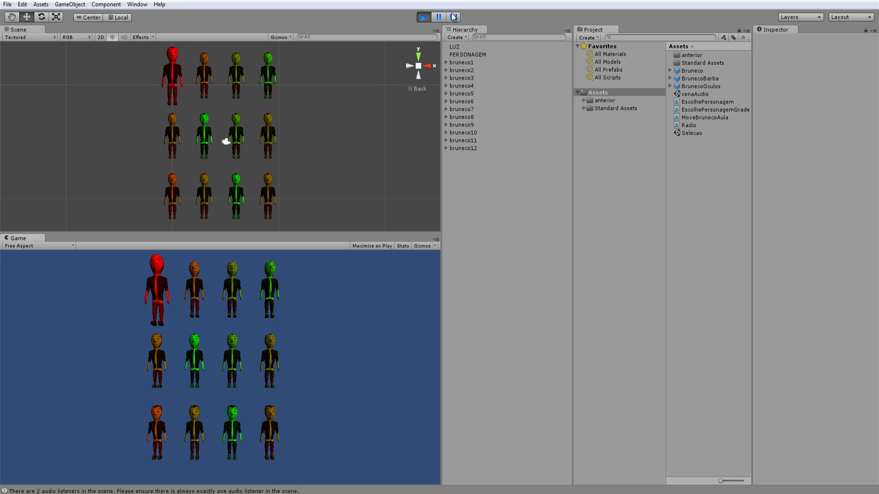
key("Down")
key("Right")
key("Down")
key("Right")
key("Up")
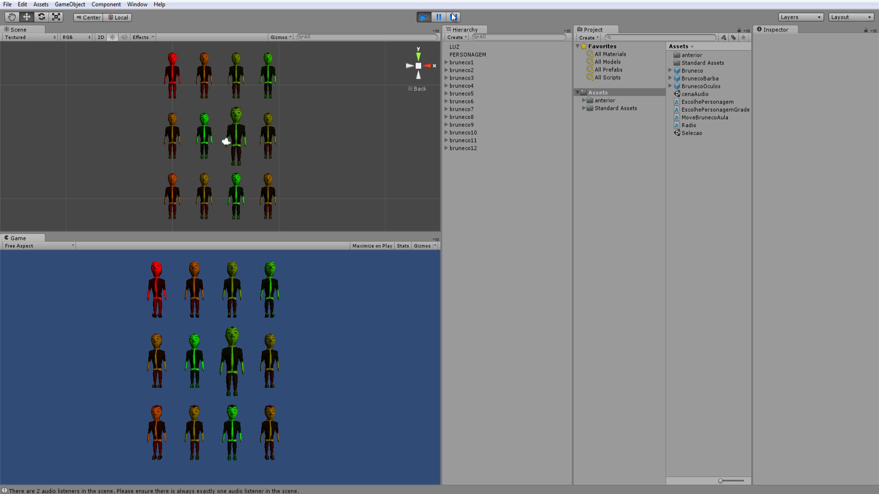
key("Up")
key("Left")
key("Right")
key("Down")
key("Right")
key("Down")
key("Left")
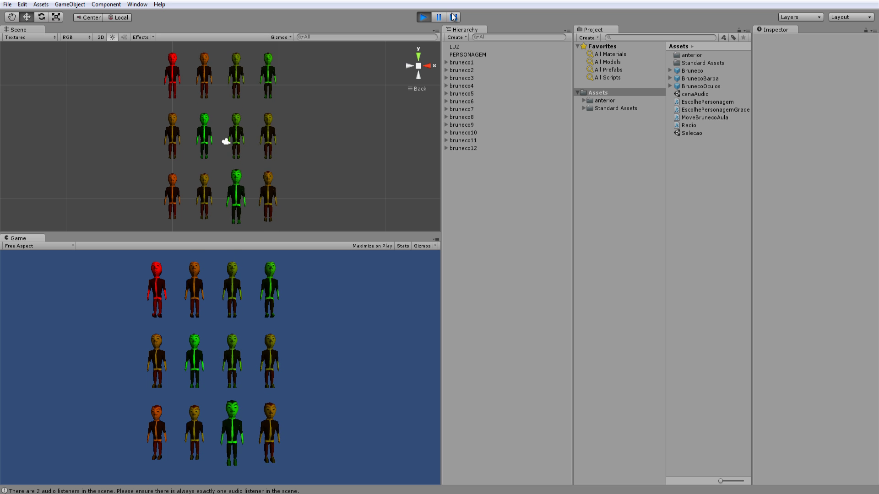
key("Up")
- Select the bottom-row green character, load the terrain, and steer it left while walking
key("Down")
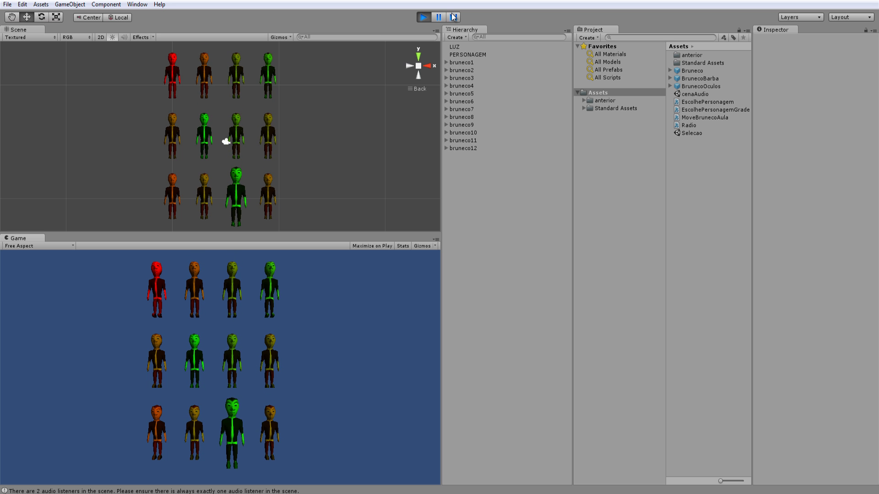
key("Return")
key("Left")
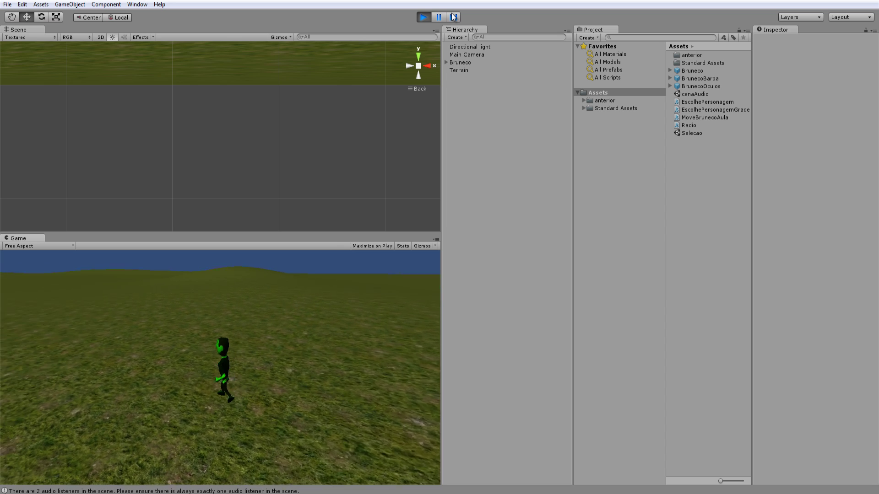
key("Left")
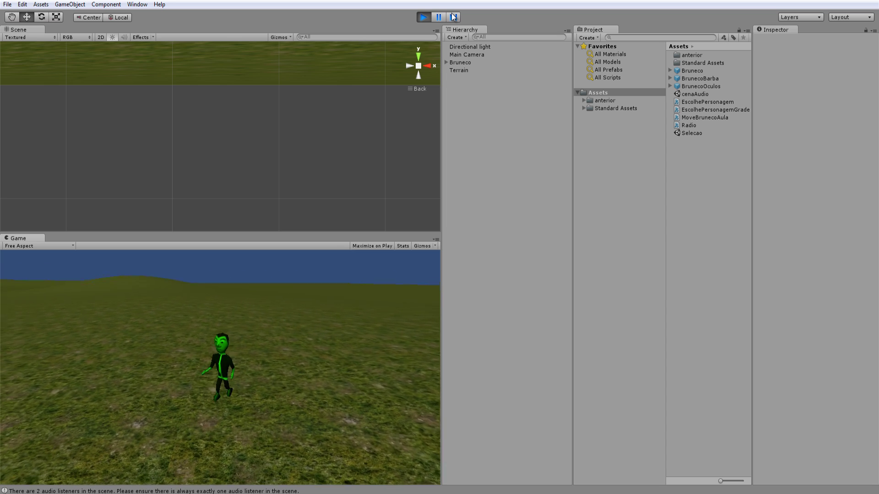
key("Left")
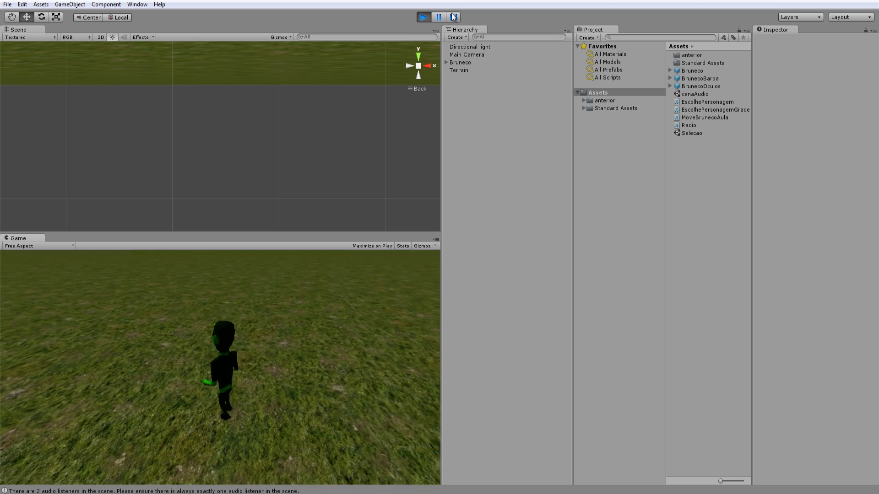
key("Left")
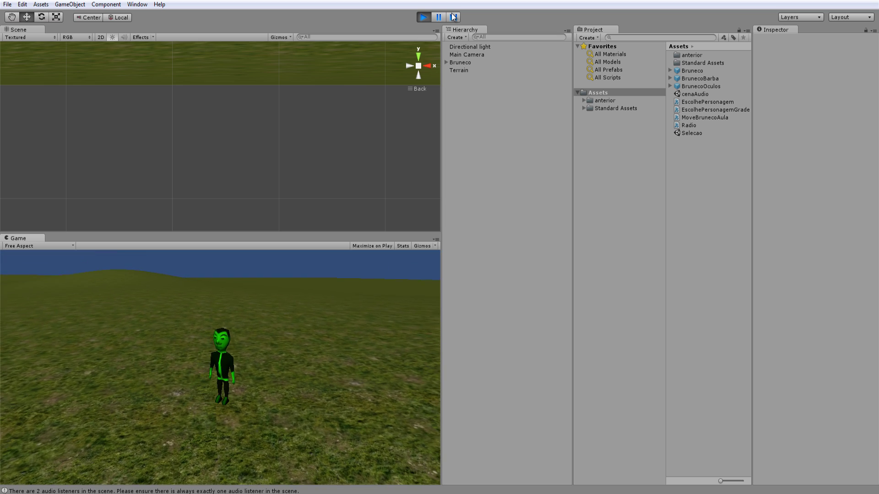
- Stop Play mode and, in EscolhePersonagemGrade.js, highlight the DownArrow check on line 50
left_click(424, 17)
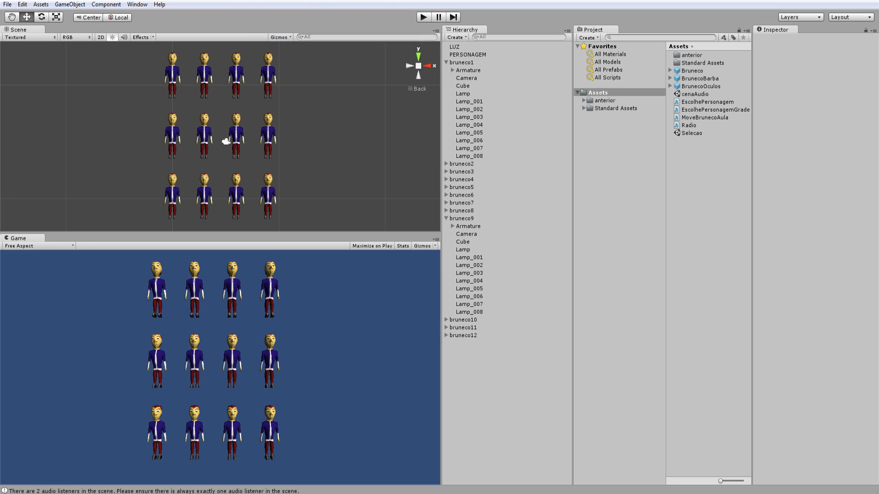
key("alt+Tab")
scroll(372, 225, "up", 3)
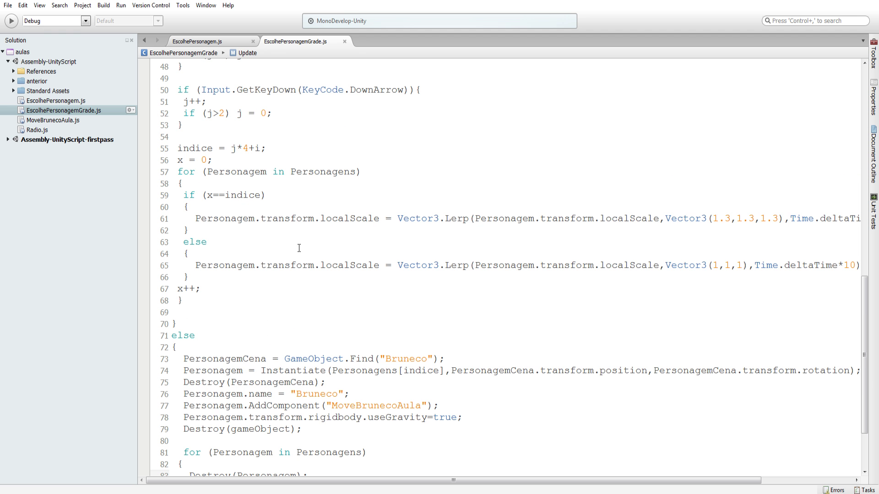
scroll(299, 248, "up", 3)
scroll(284, 257, "up", 2)
scroll(270, 265, "up", 5)
scroll(259, 275, "up", 6)
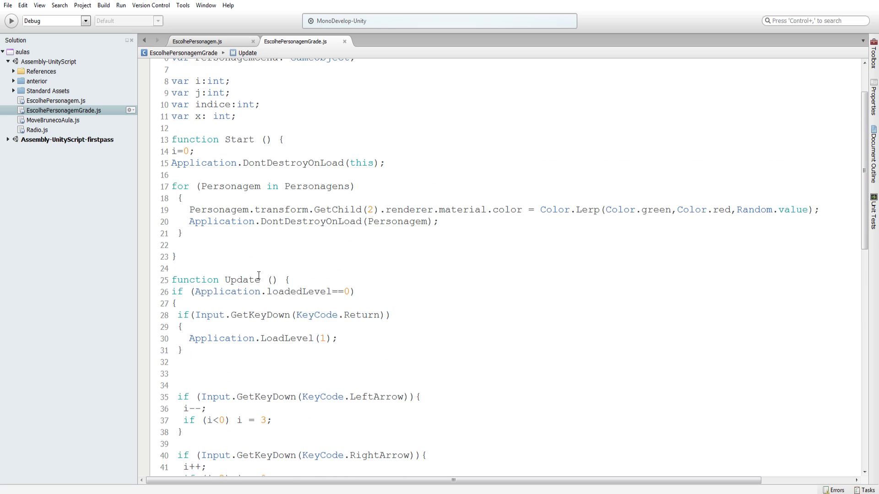
scroll(258, 275, "down", 6)
scroll(228, 314, "down", 2)
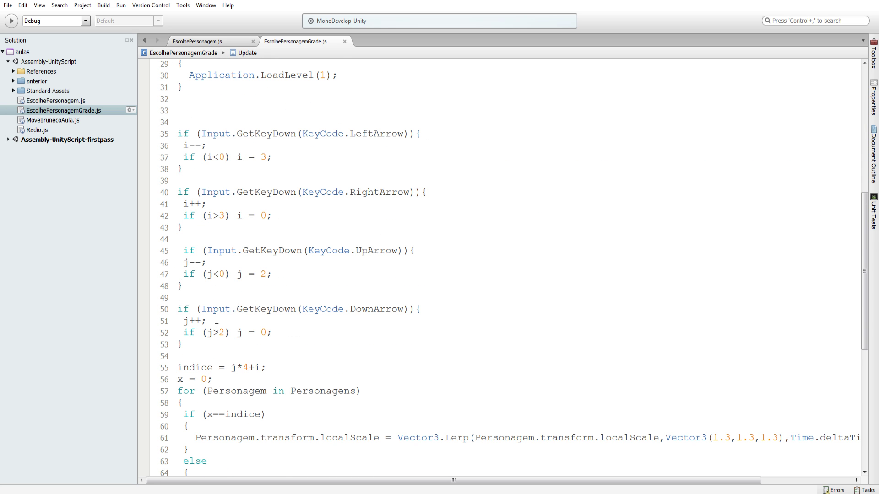
scroll(238, 327, "down", 3)
double_click(366, 221)
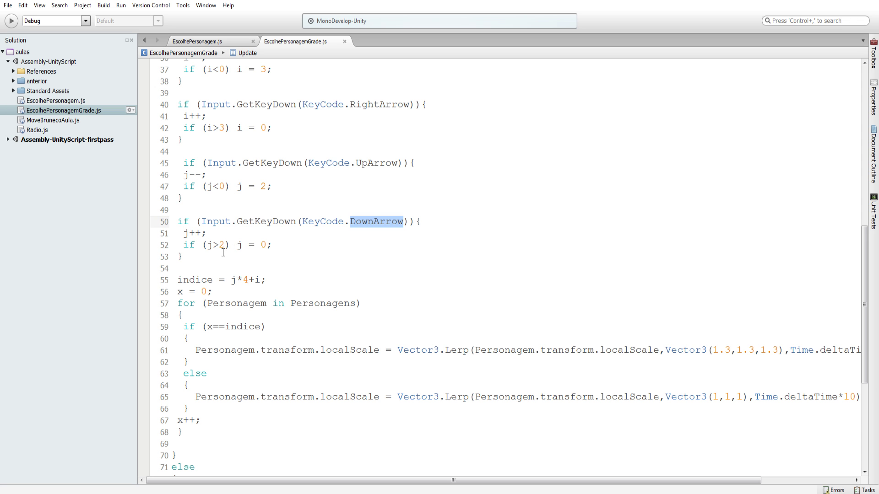
- Review both localScale references and the target scale value on line 61, then return to Unity
scroll(223, 252, "up", 2)
scroll(216, 258, "up", 1)
scroll(206, 265, "up", 4)
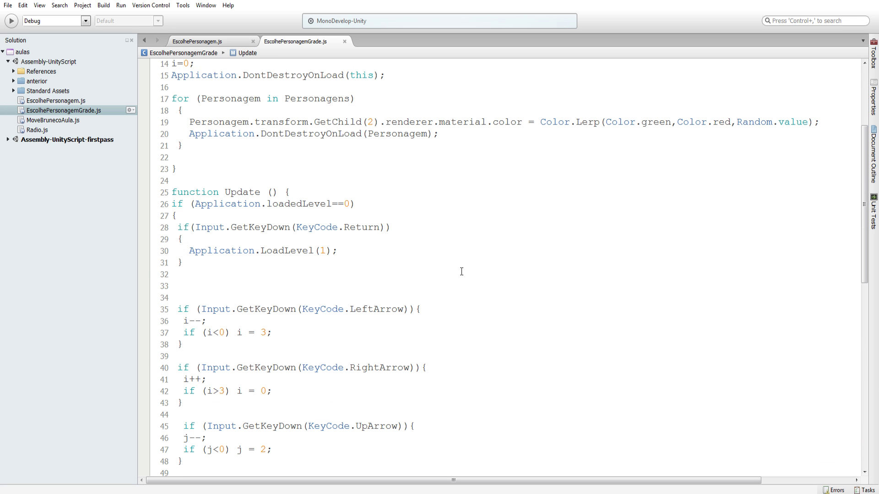
scroll(462, 271, "up", 4)
scroll(462, 271, "down", 4)
scroll(461, 269, "down", 8)
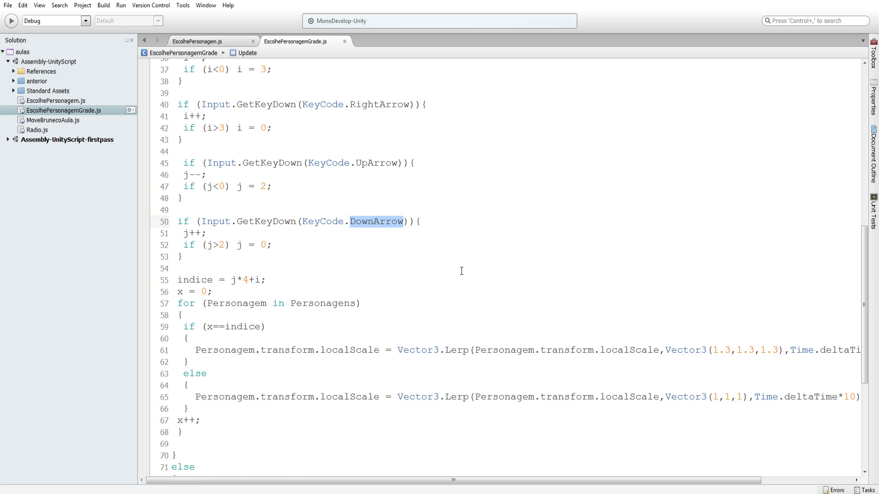
scroll(461, 269, "down", 4)
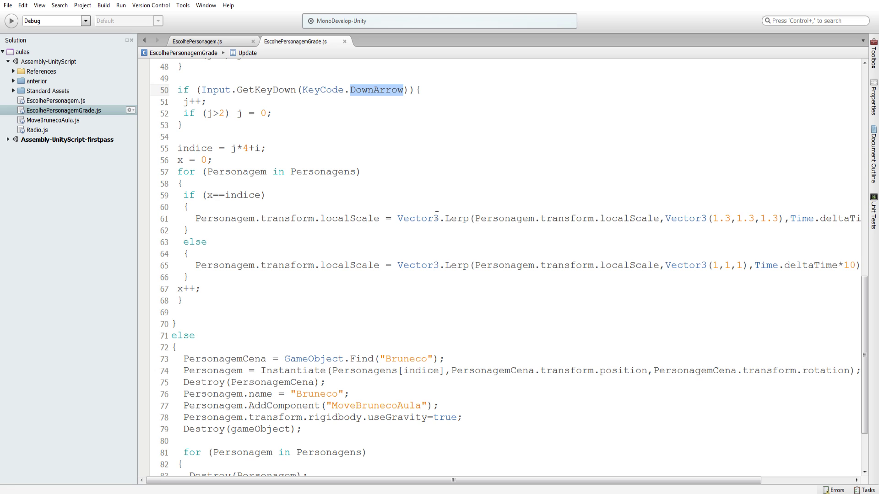
double_click(347, 218)
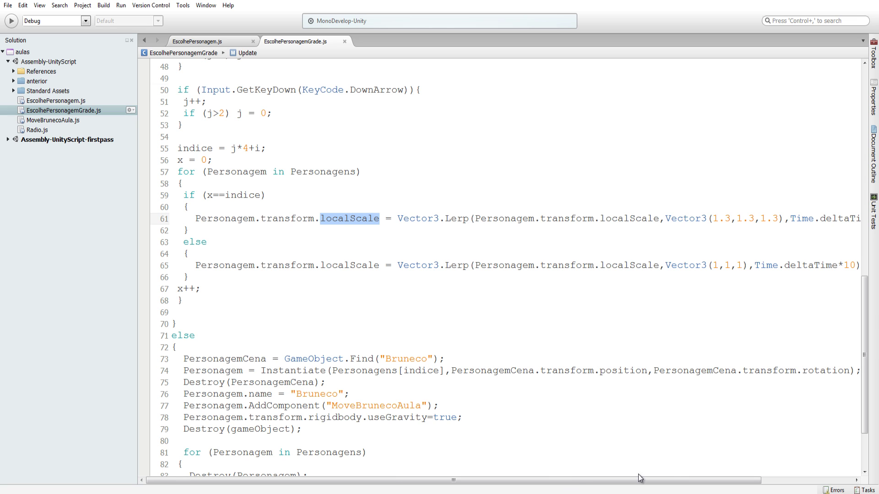
left_click_drag(676, 480, 768, 480)
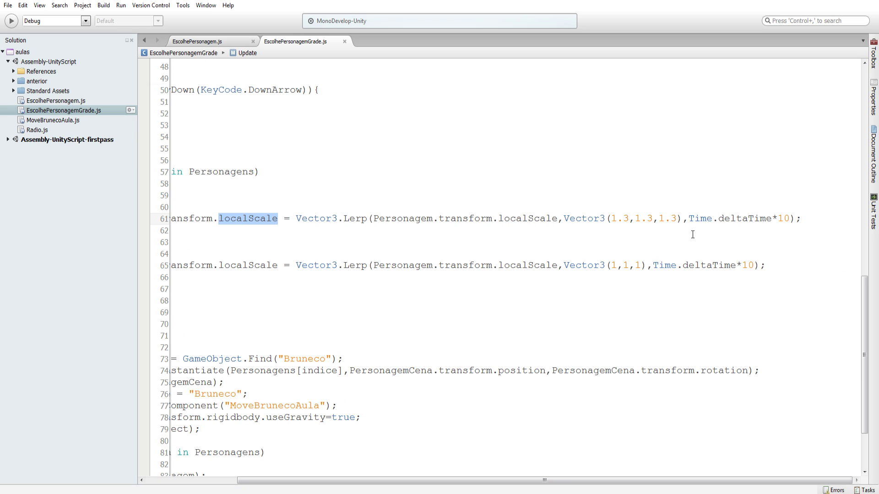
double_click(499, 219)
left_click_drag(640, 218, 647, 218)
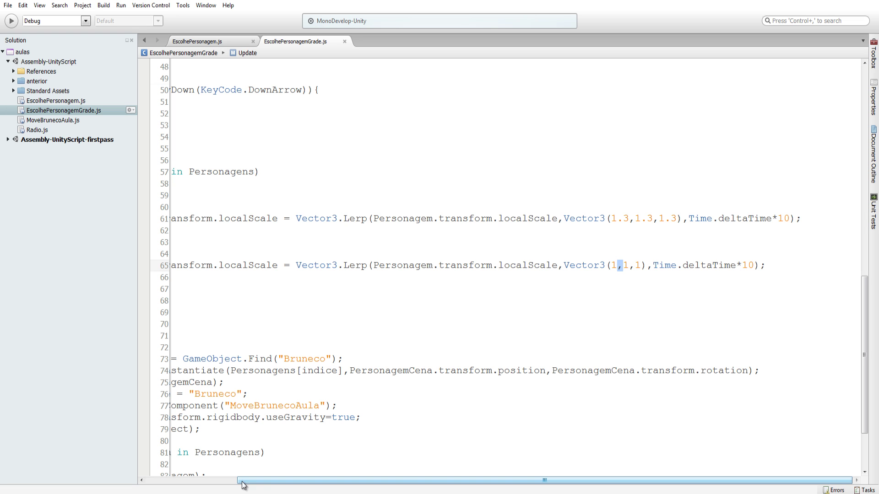
key("alt+Tab")
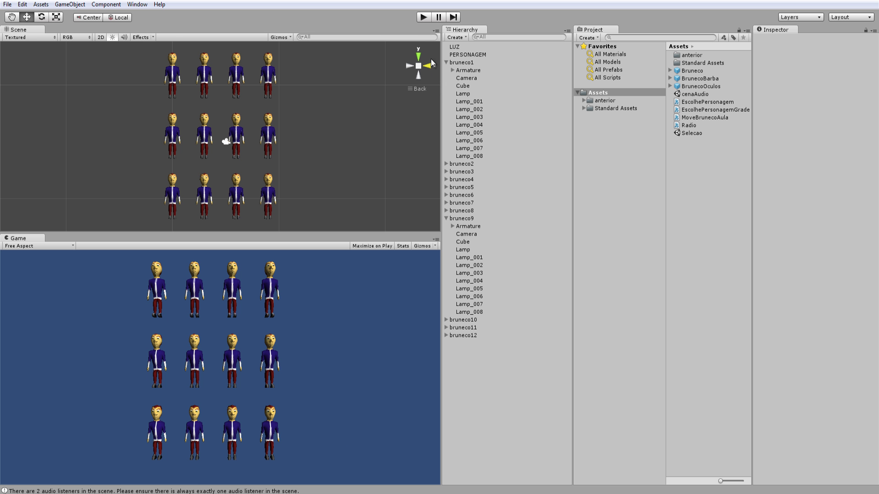
- Test-run the grid tinting, stop it, and scroll through the script in MonoDevelop
left_click(422, 18)
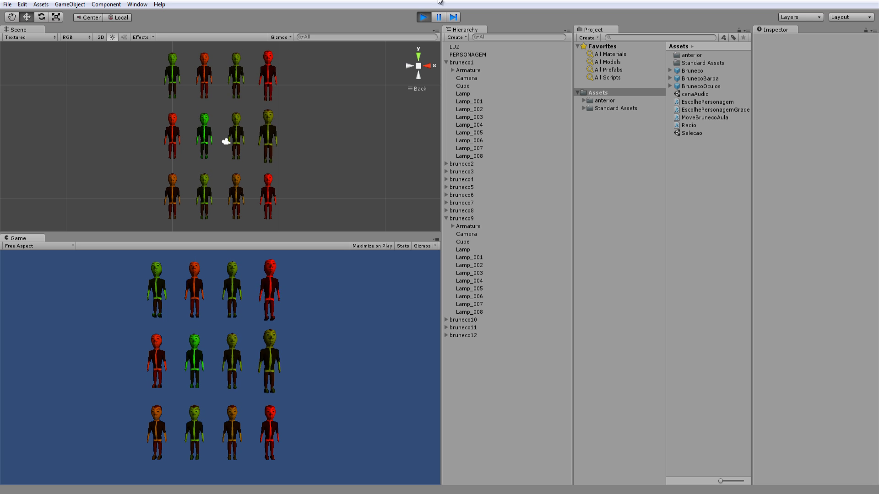
left_click(422, 19)
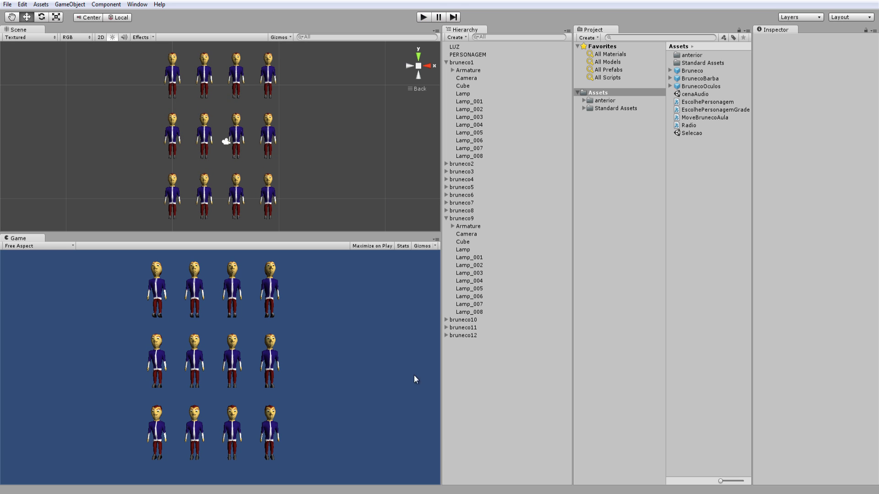
left_click(355, 493)
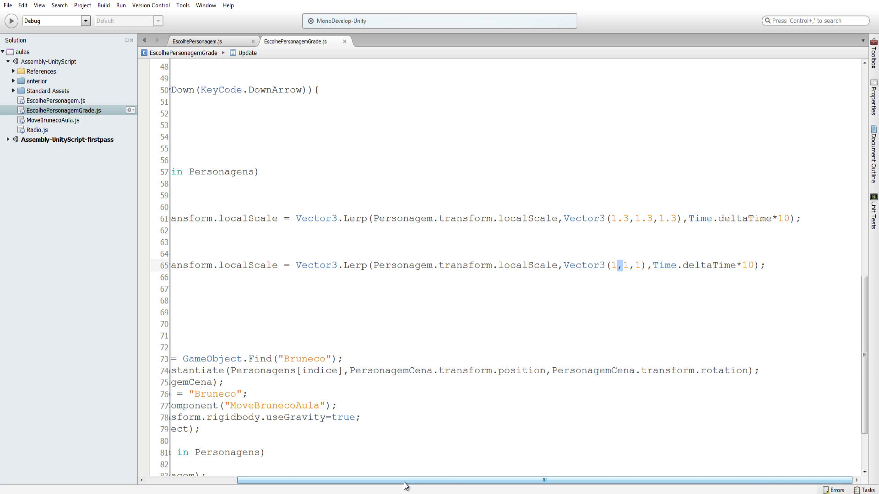
left_click_drag(406, 480, 224, 467)
scroll(236, 376, "down", 2)
scroll(235, 376, "up", 5)
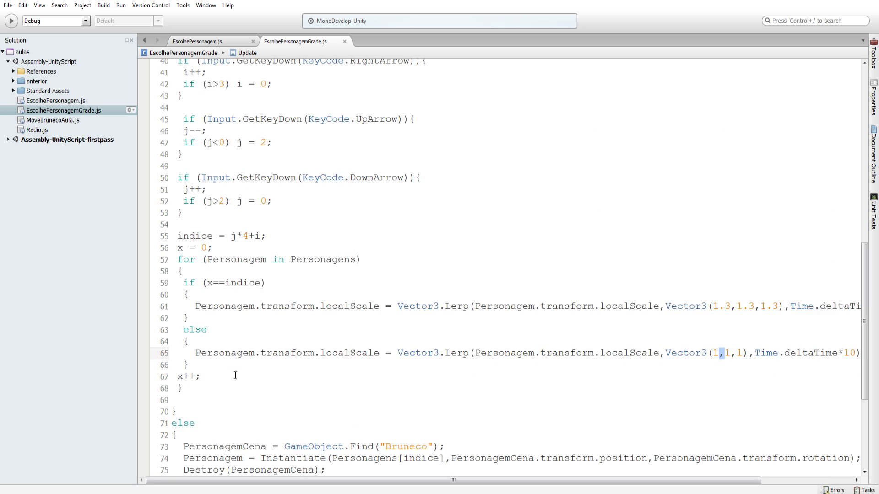
scroll(235, 375, "up", 5)
scroll(236, 376, "up", 8)
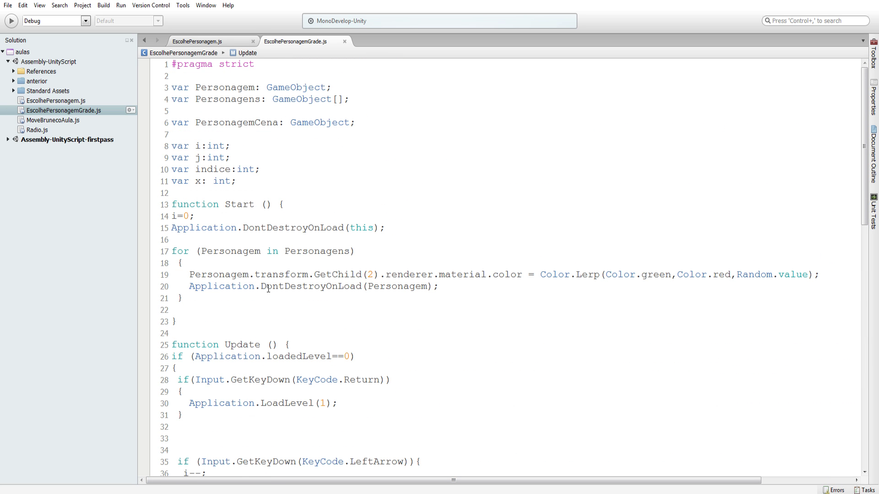
- Return to the Unity editor and run the game again
mouse_move(331, 492)
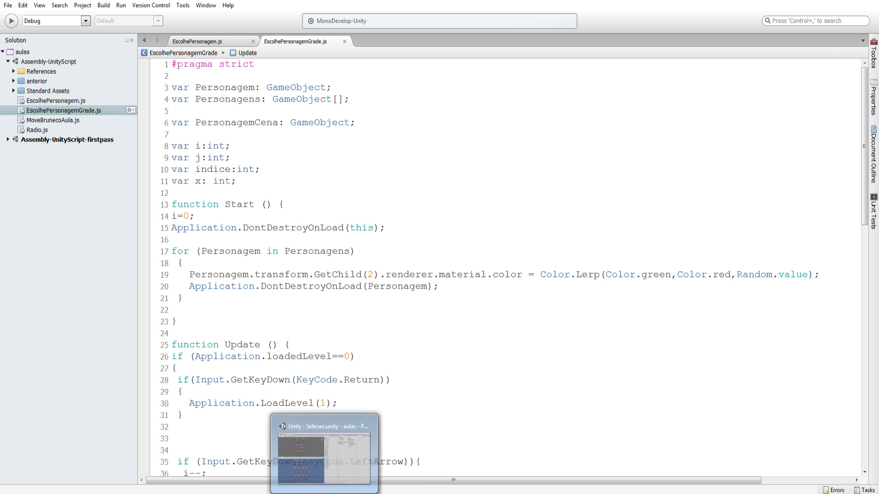
left_click(331, 457)
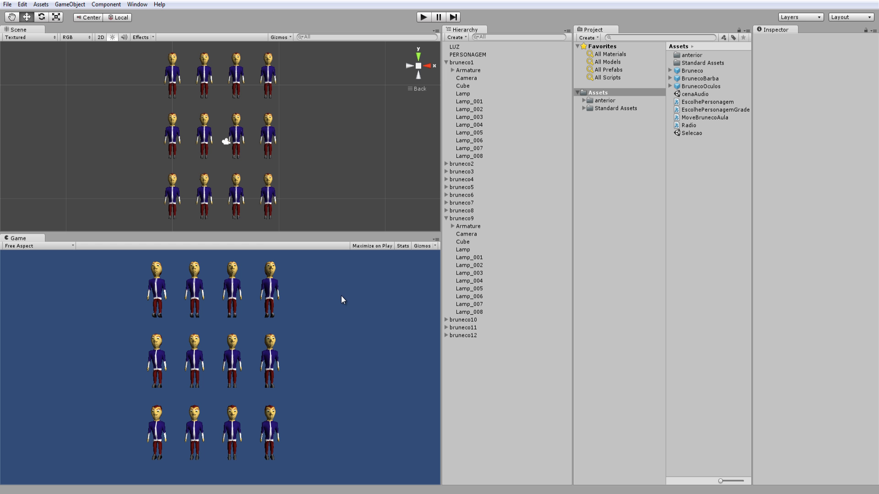
left_click(423, 18)
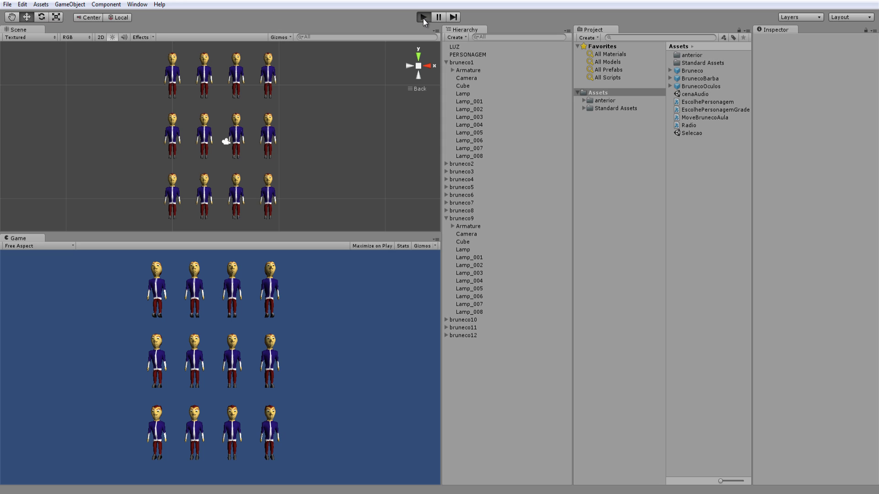